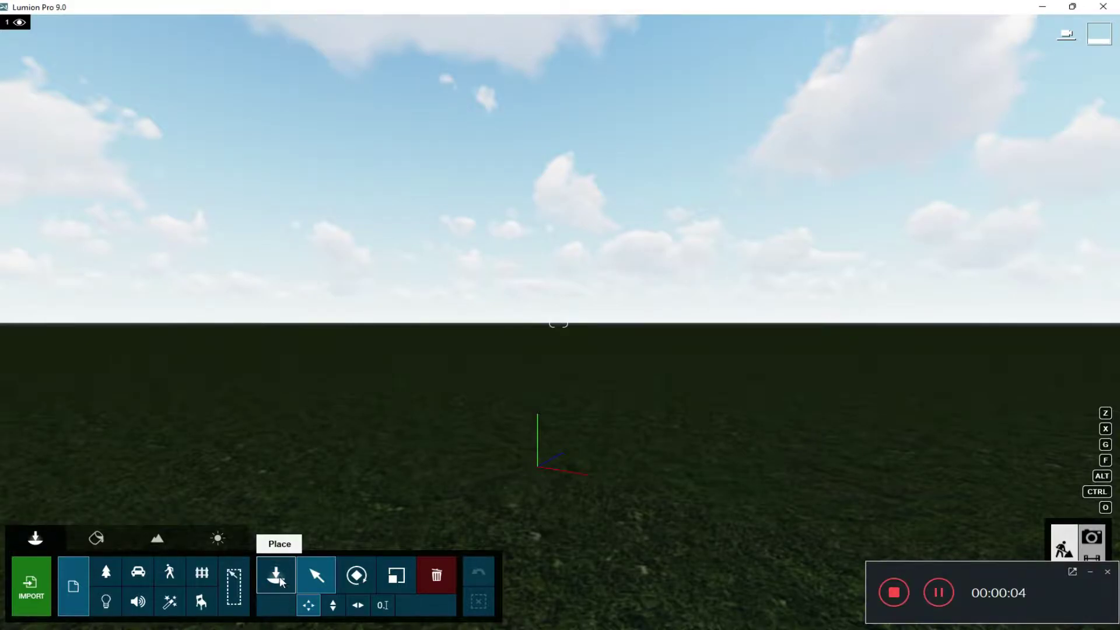
Step: Show the Imports category of the object library to list previously imported models
left_click(525, 322)
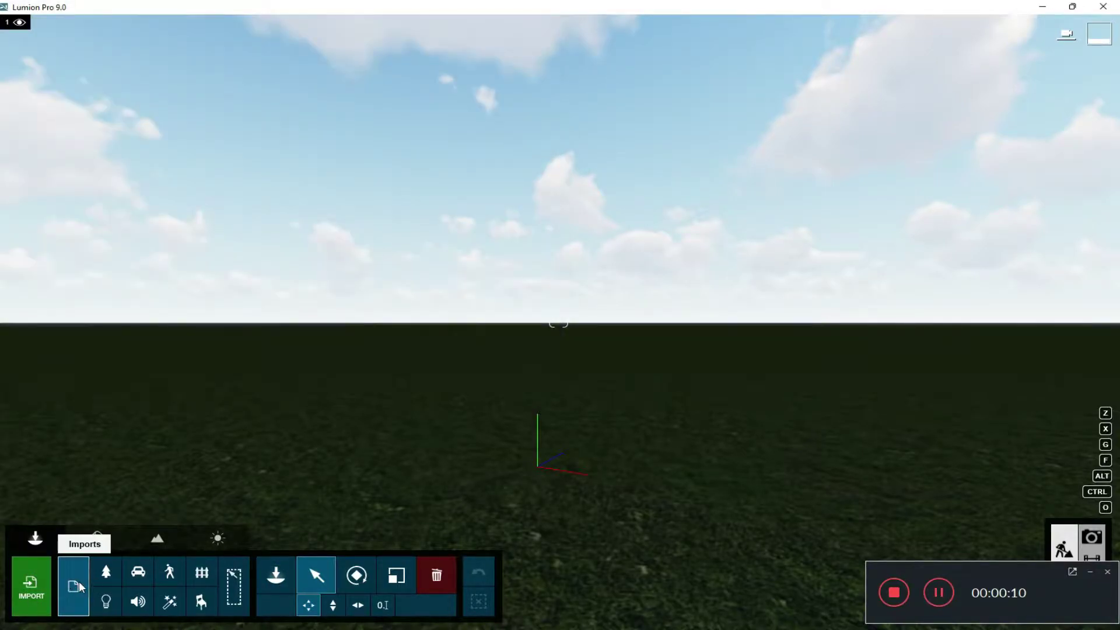
left_click(61, 579)
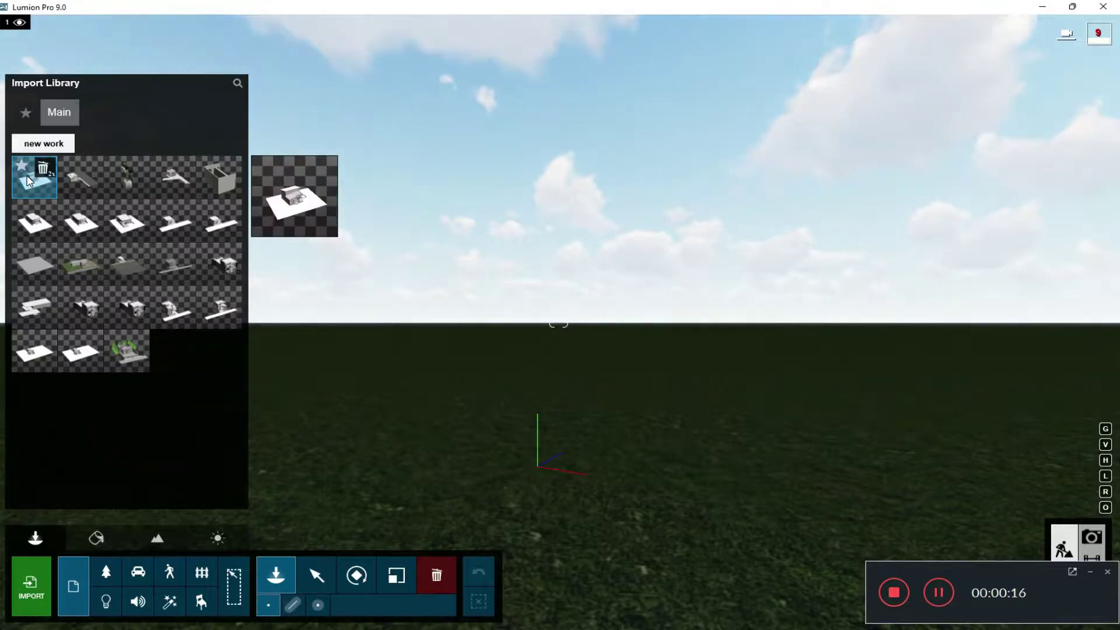
Step: Place the 'new work' house at the scene origin and frame it front-on
left_click(34, 177)
left_click(534, 462)
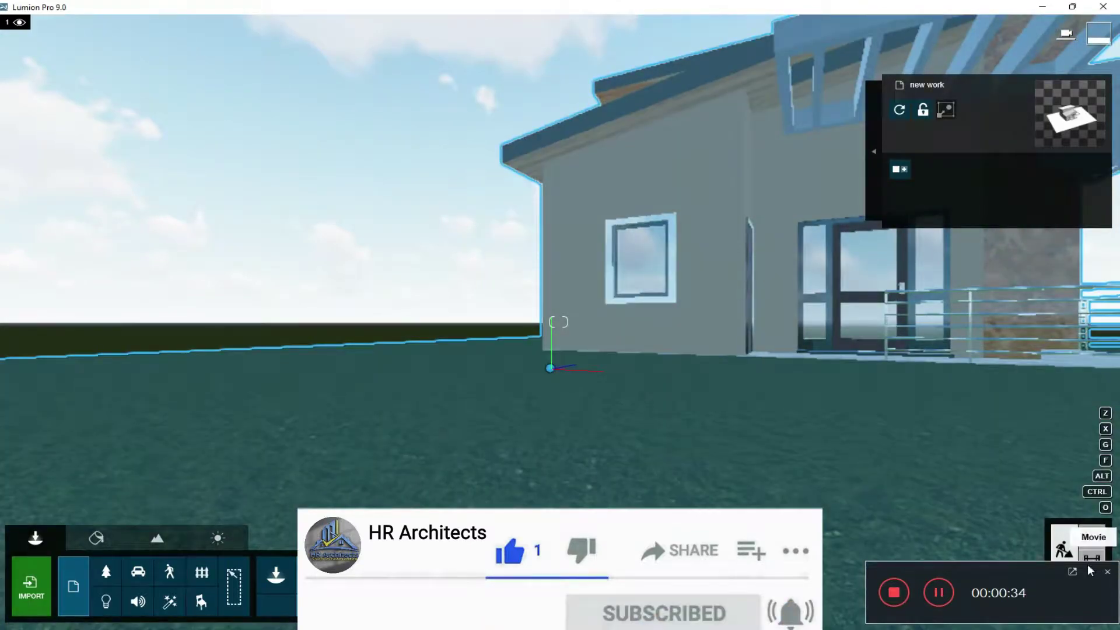
key("s")
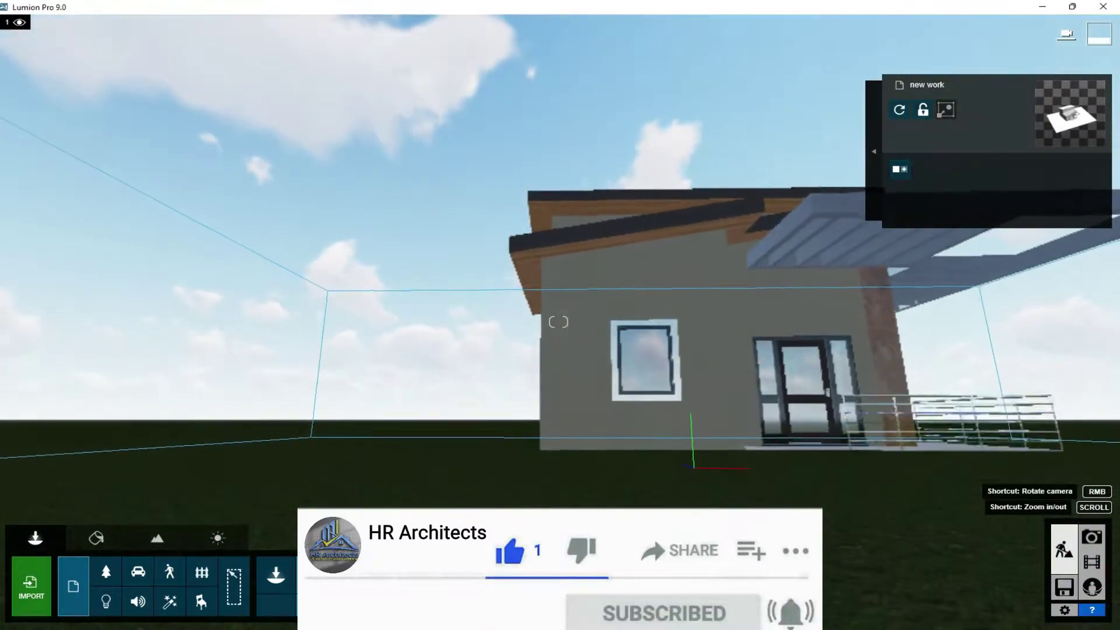
right_click_drag(684, 420, 684, 387)
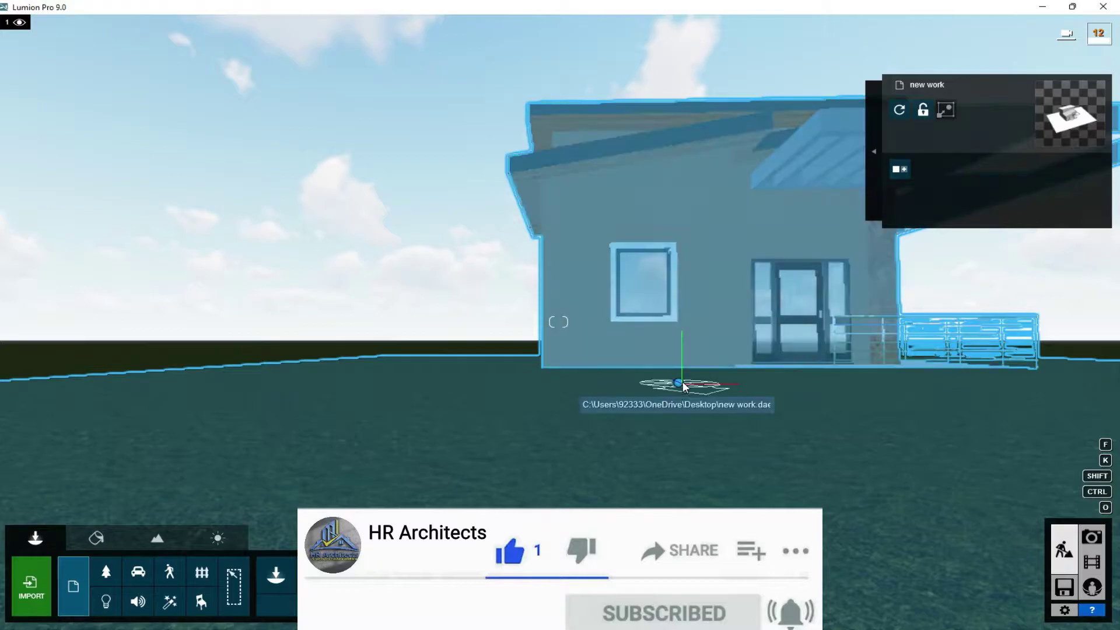
key("w")
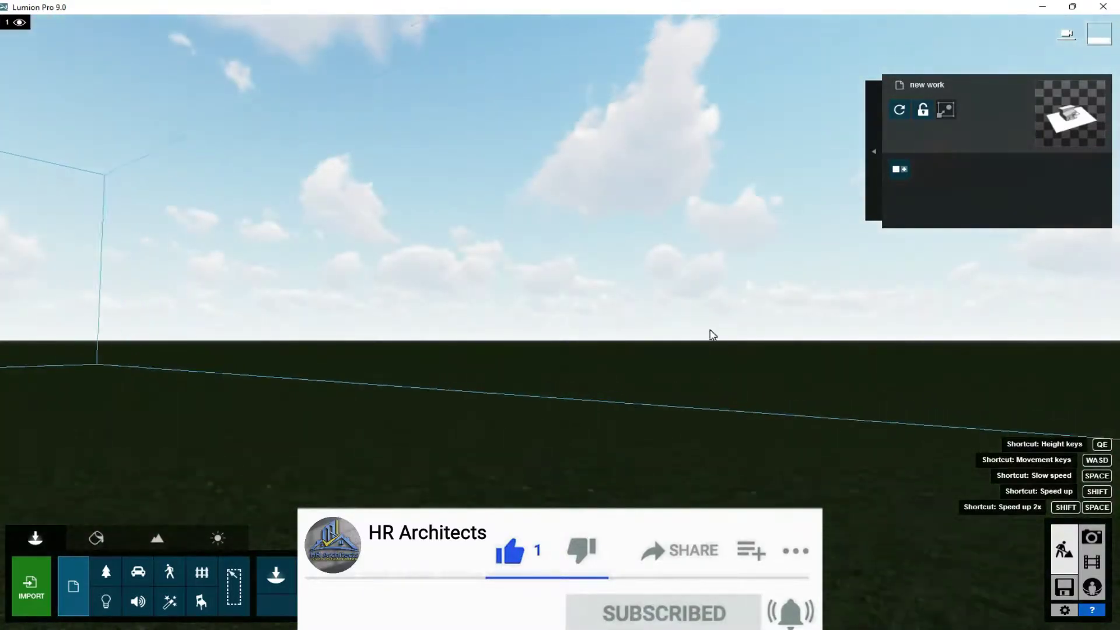
key("s")
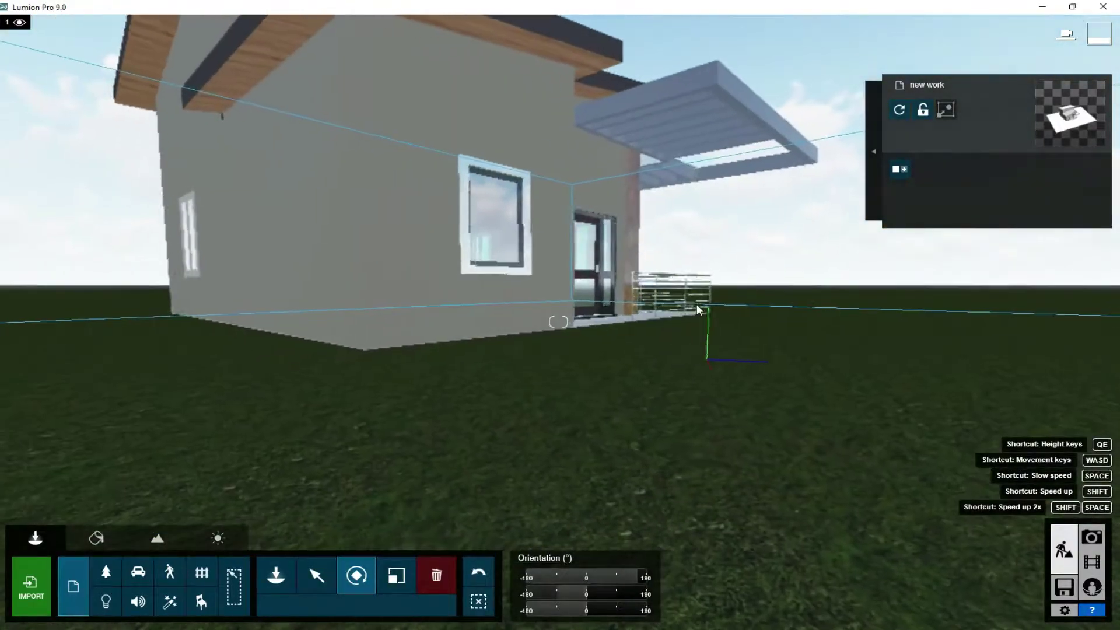
key("s")
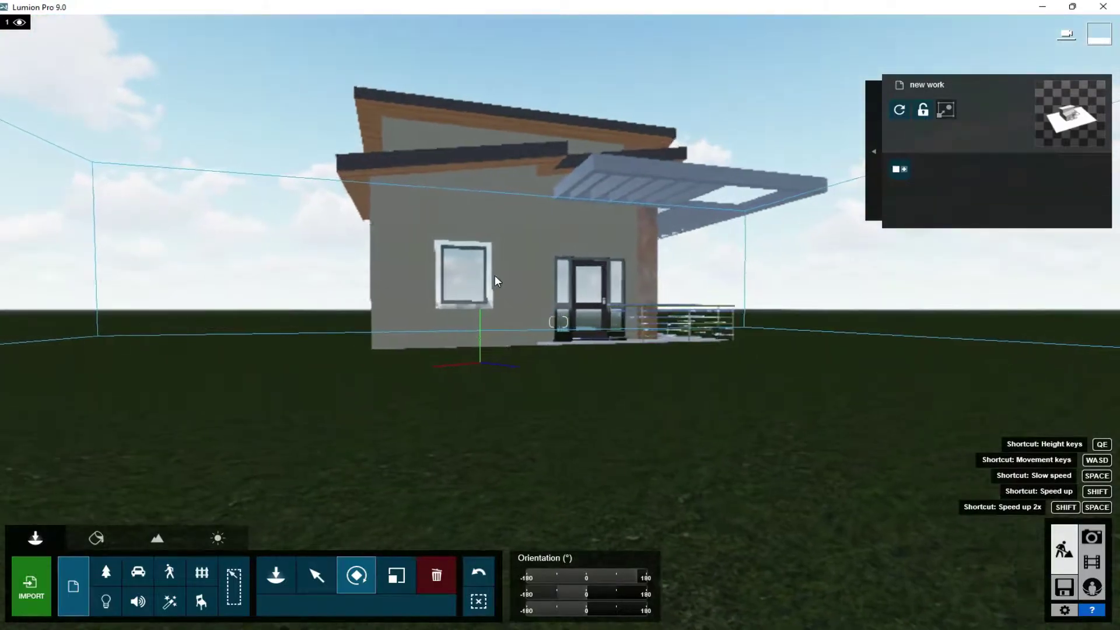
key("e")
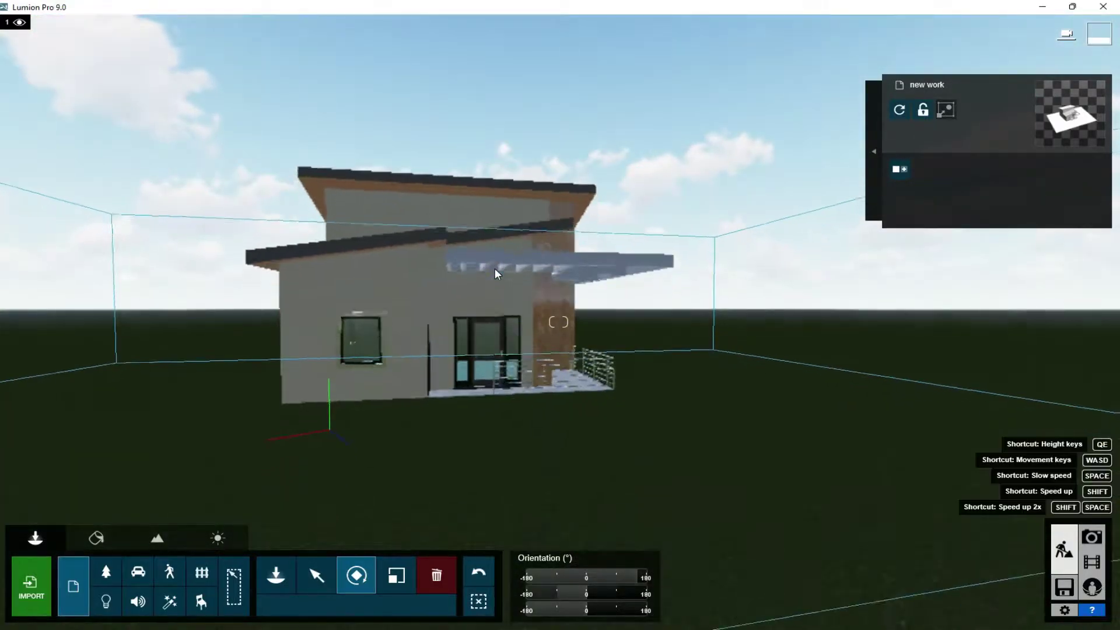
key("q")
key("d")
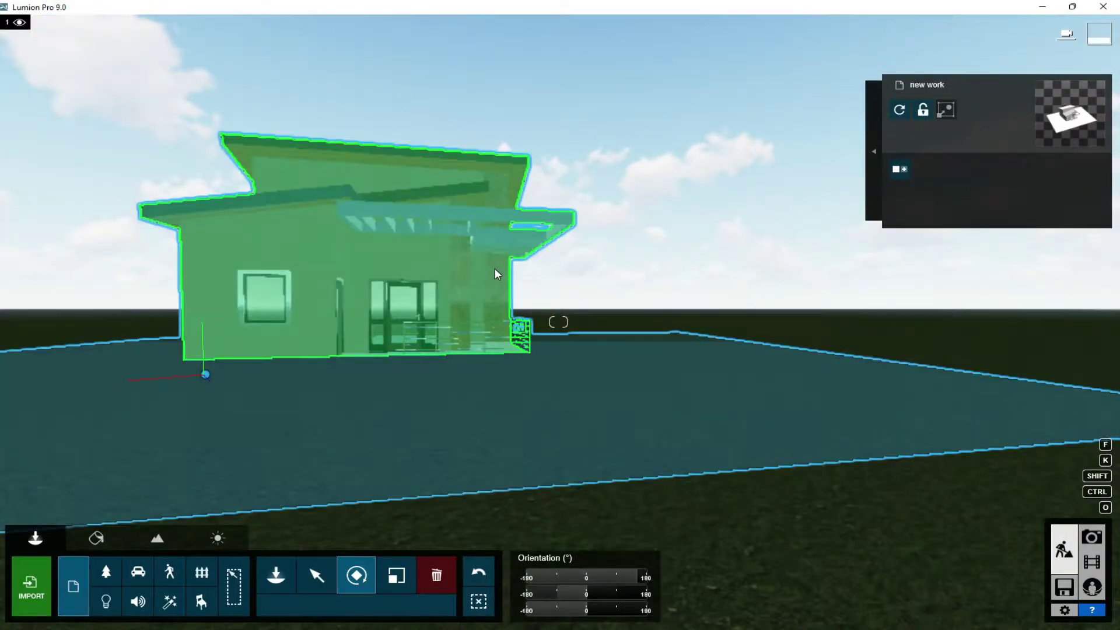
right_click_drag(494, 268, 506, 314)
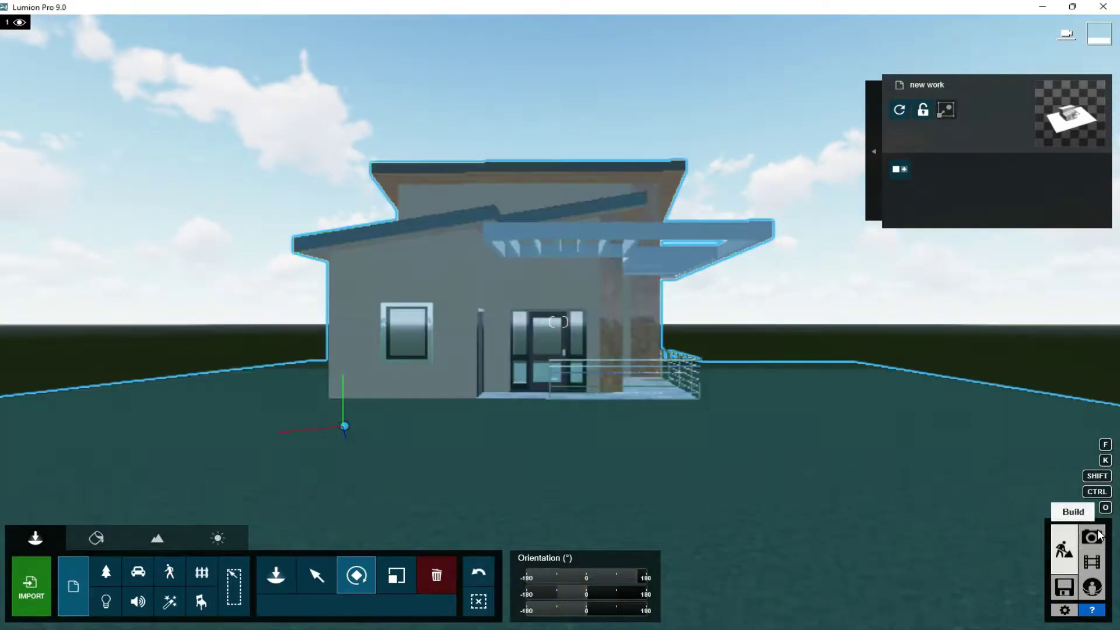
Step: Store a closer view of the house at about 24 mm focal length as photo 1
left_click(1097, 536)
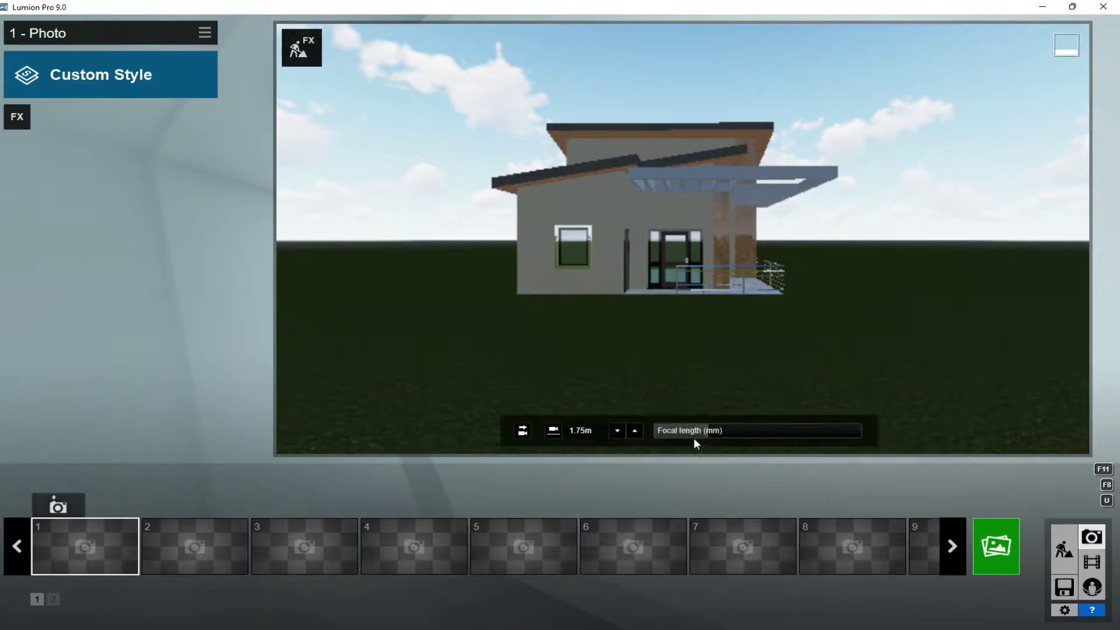
left_click_drag(713, 429, 731, 429)
left_click(58, 507)
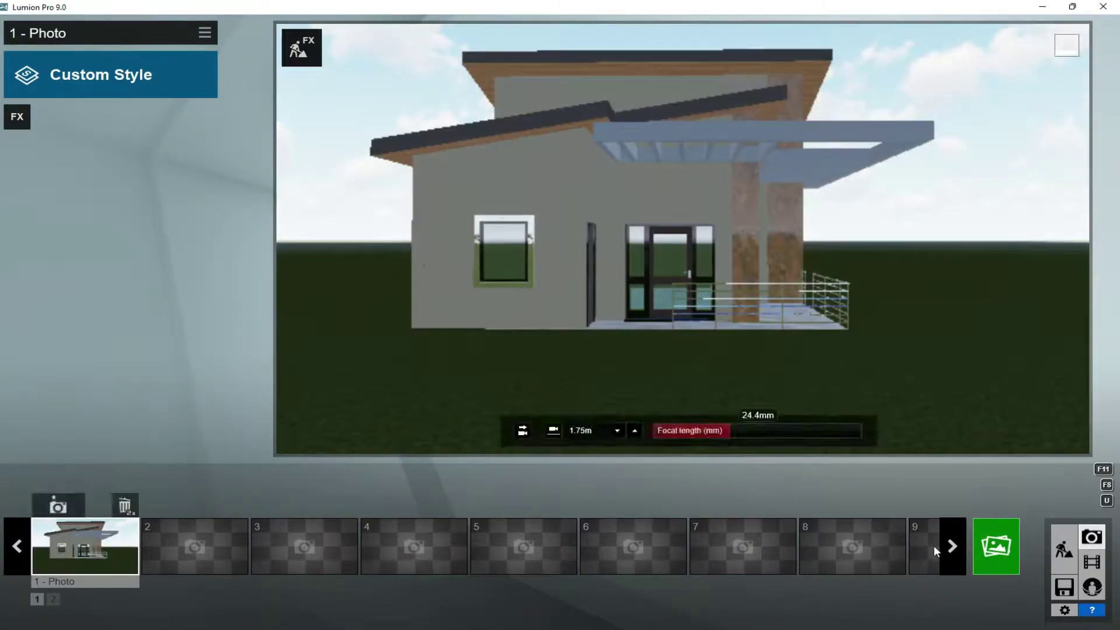
left_click(1064, 549)
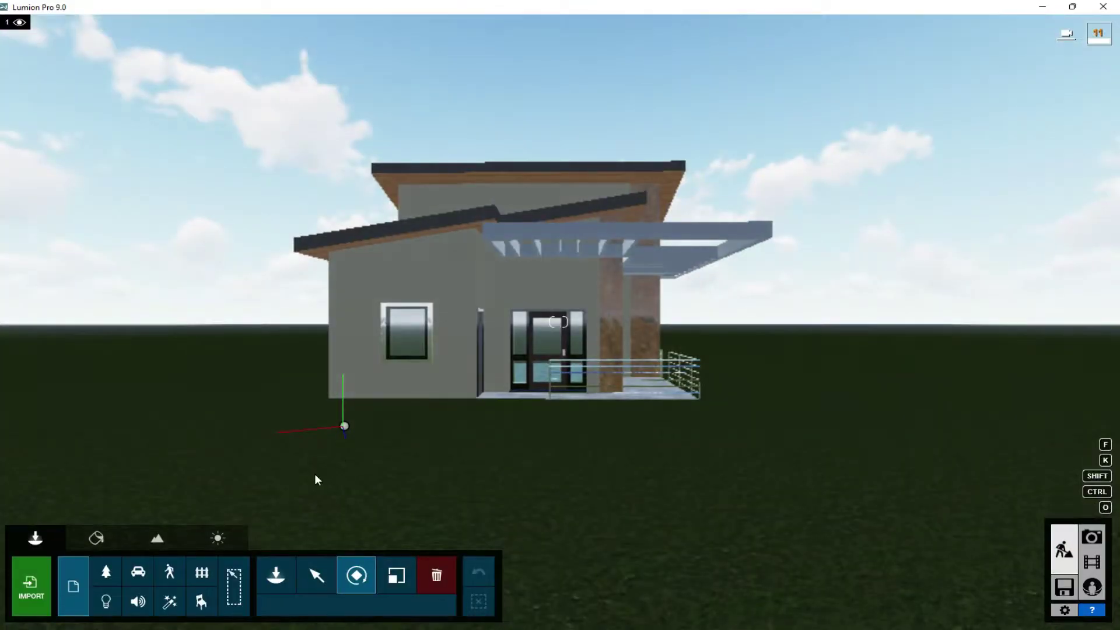
Step: From nature library page 3, plant trees left of the house and behind its right side
left_click(279, 576)
left_click(115, 569)
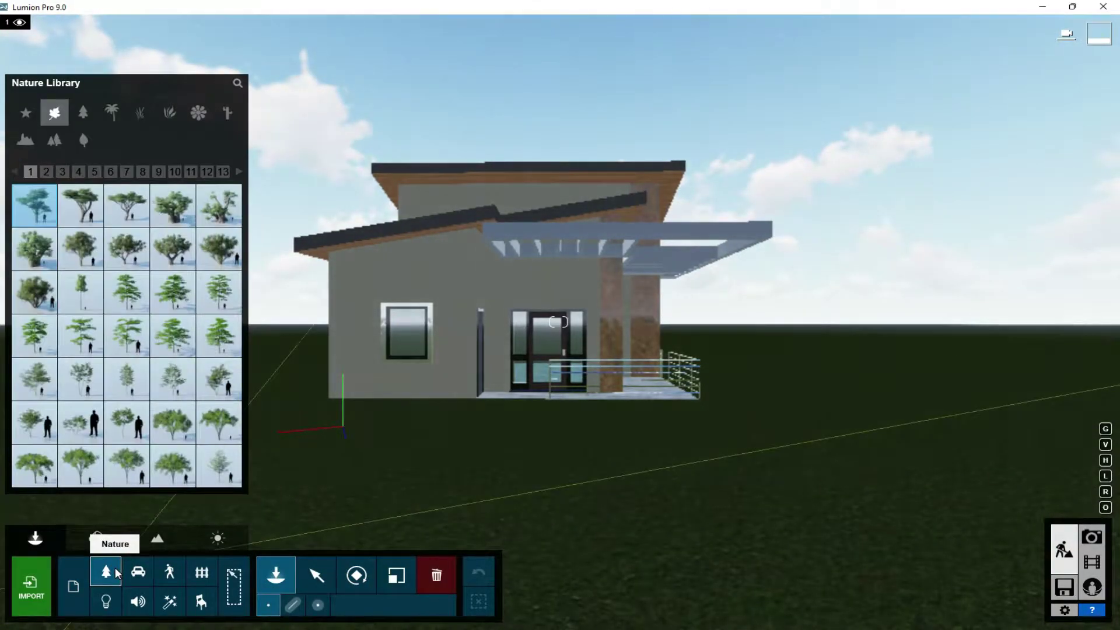
left_click(62, 172)
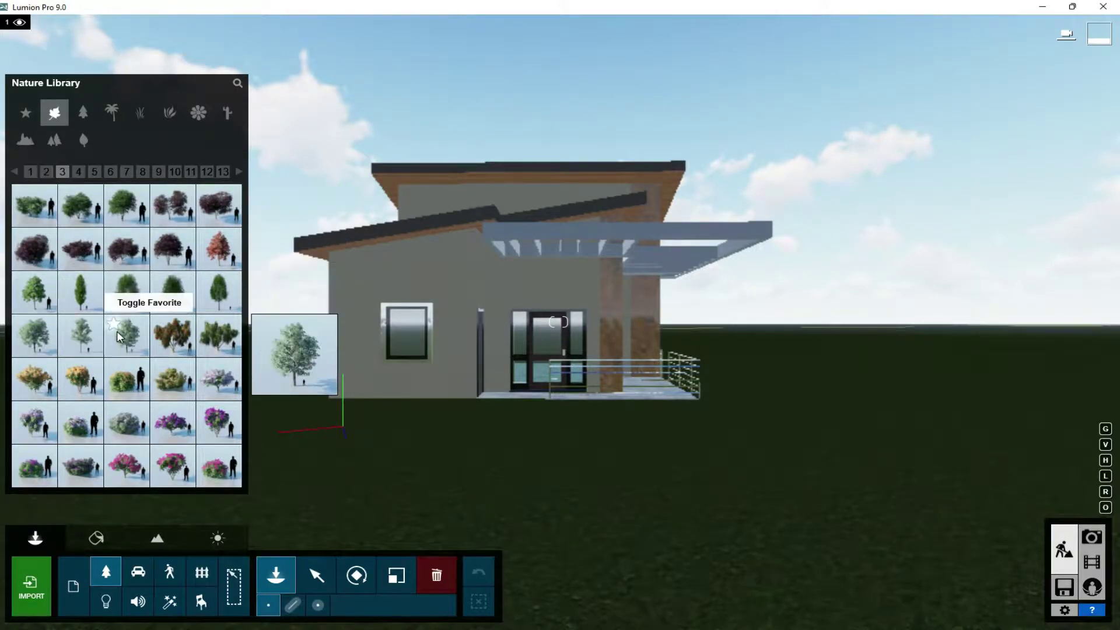
left_click(35, 342)
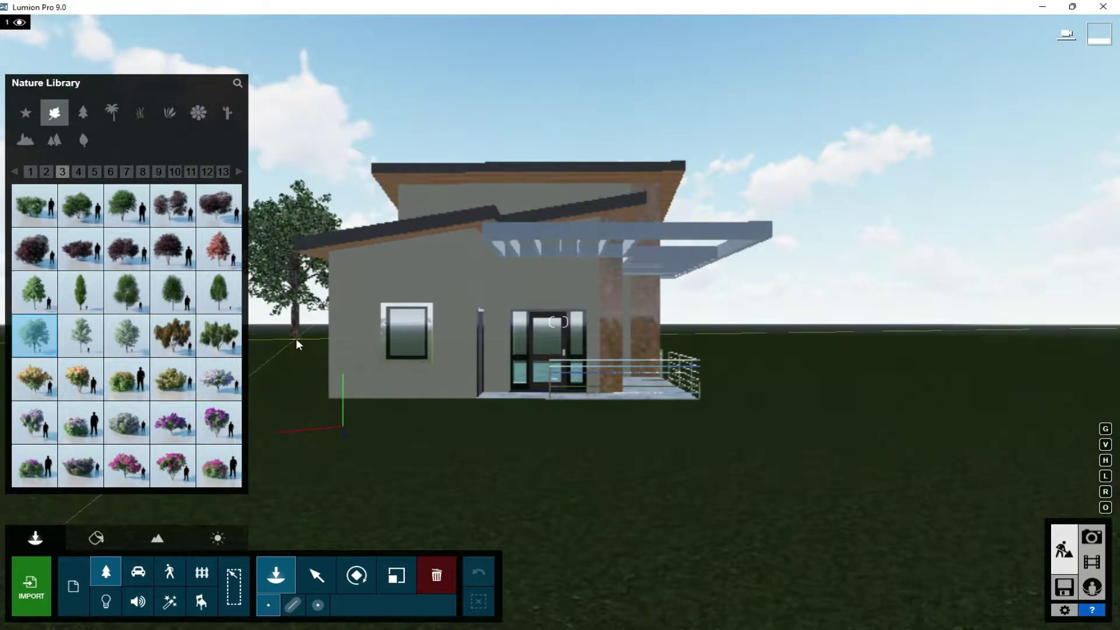
left_click(313, 343)
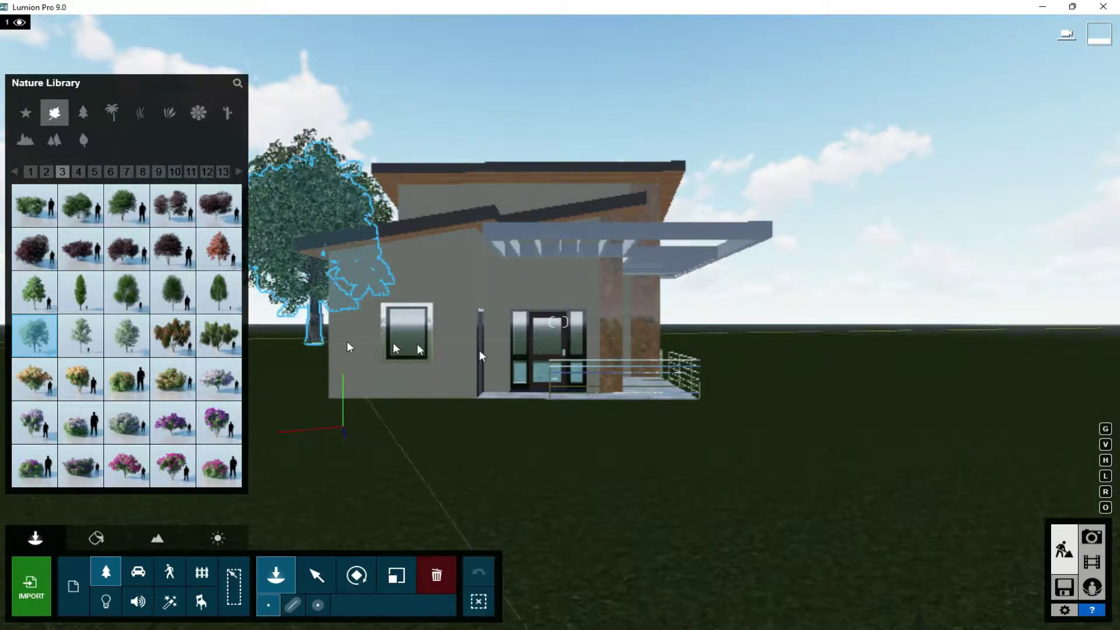
left_click(676, 346)
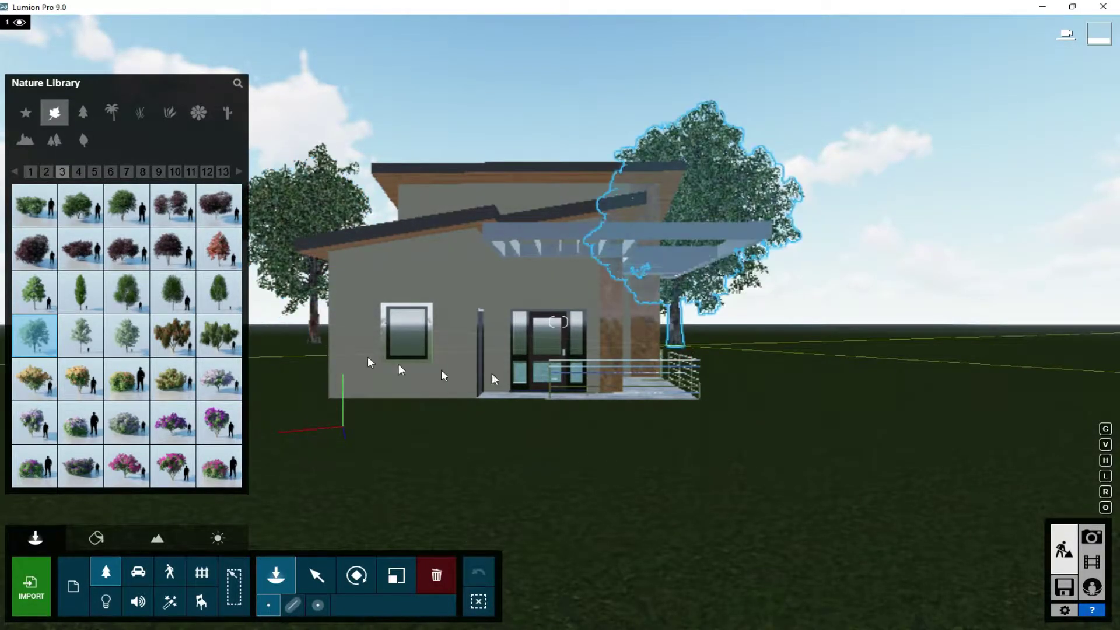
Step: Plant Blue Gum-S RT trees behind the house, on the left, and in the right foreground
left_click(81, 336)
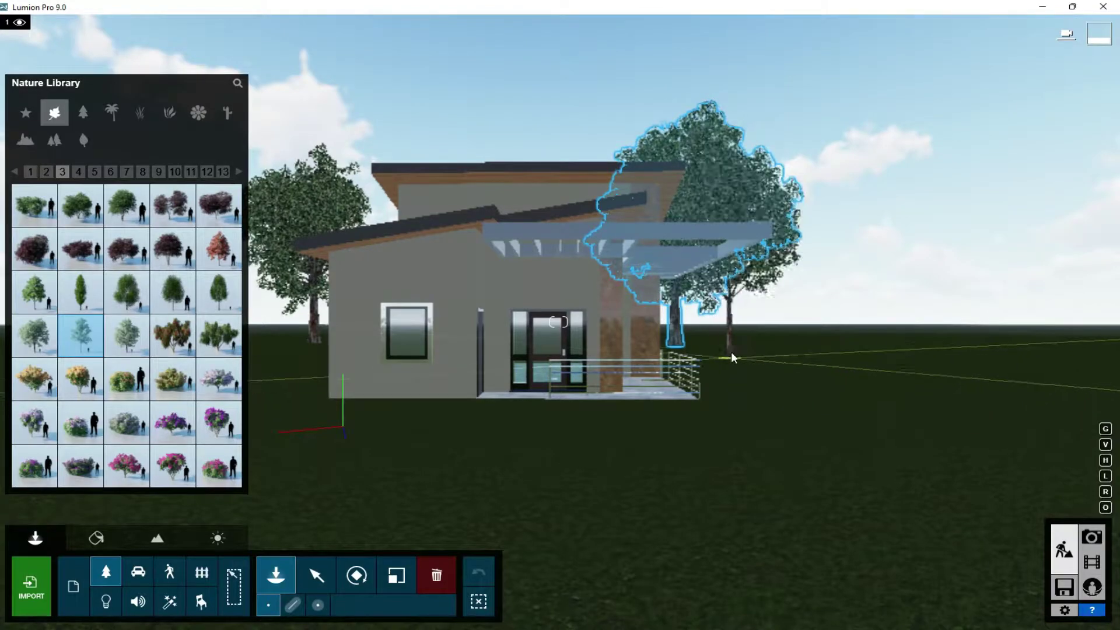
left_click(731, 352)
left_click(278, 357)
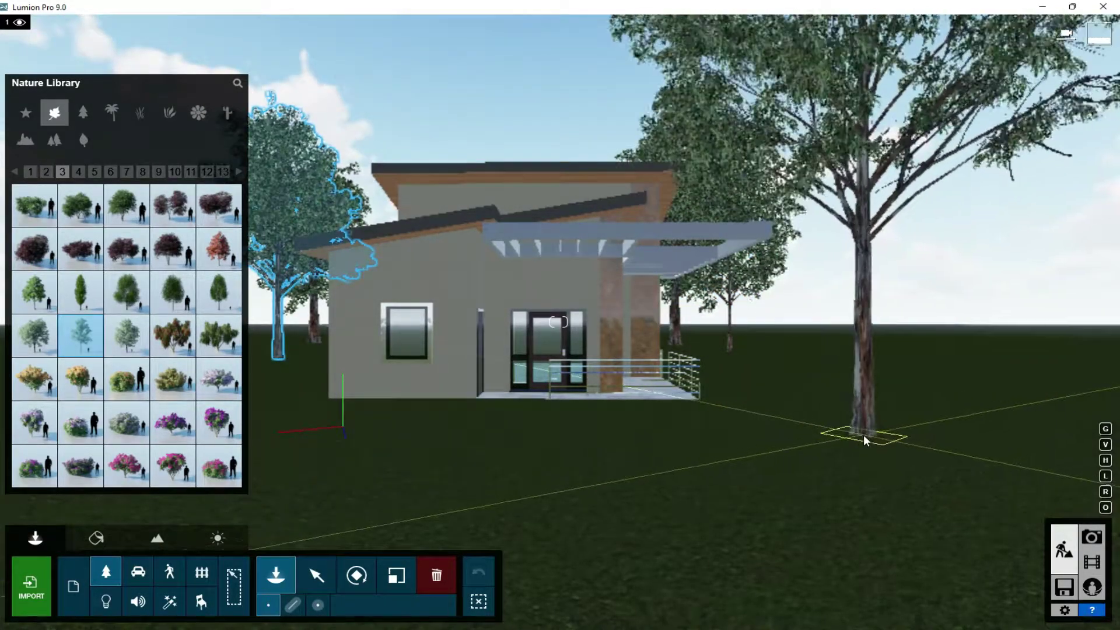
left_click(864, 436)
Step: Add more trees: left of the house, left foreground, a slim poplar, and a round tree behind
left_click(125, 335)
key("a")
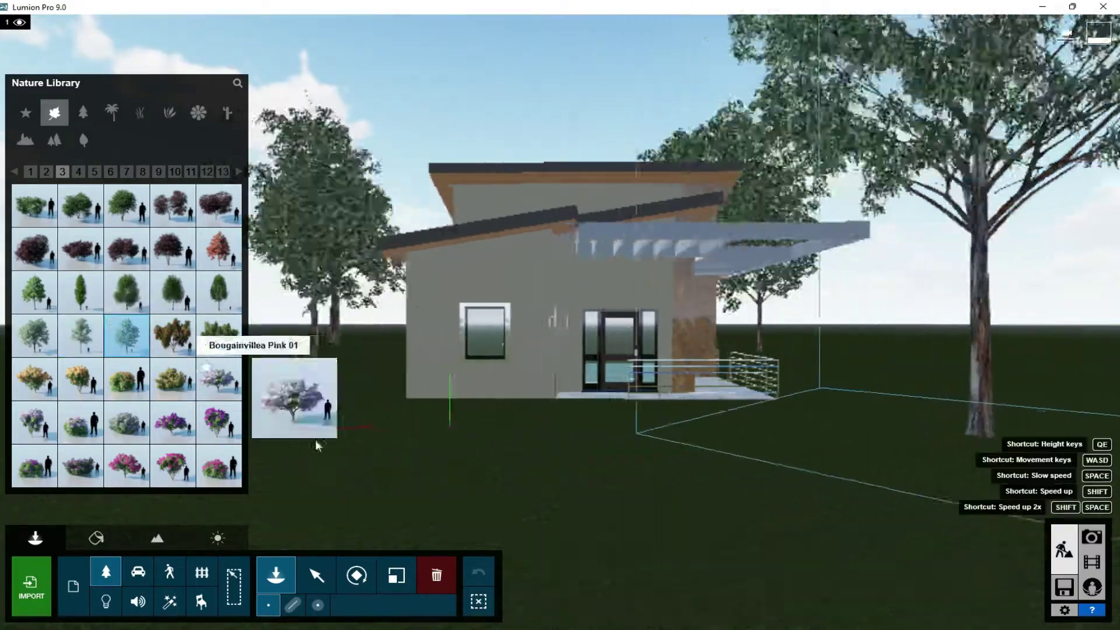
left_click(530, 352)
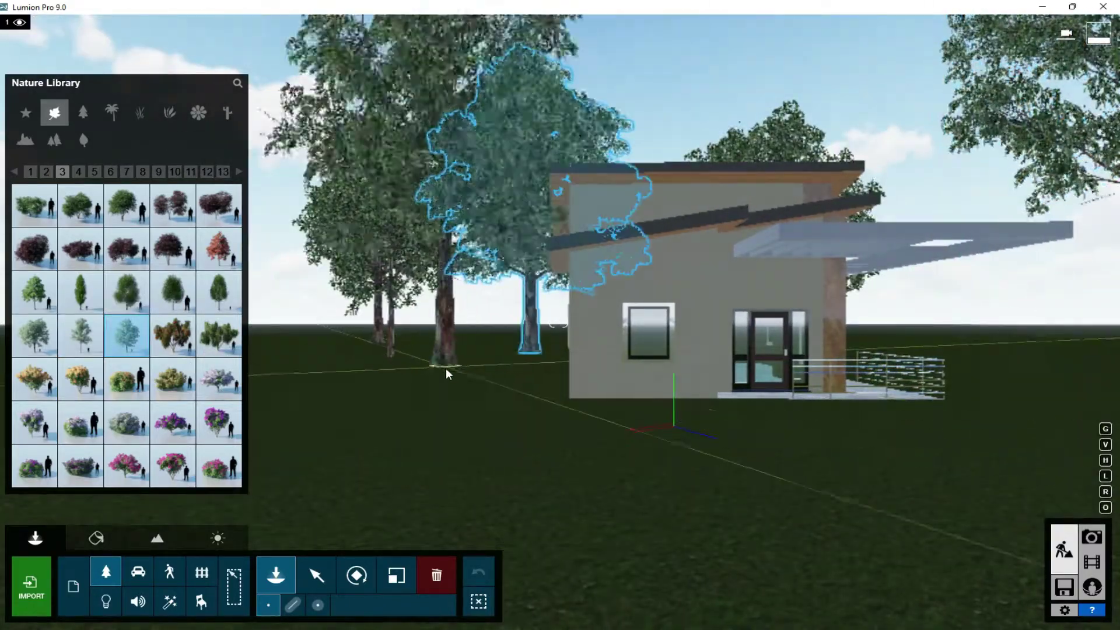
left_click(344, 484)
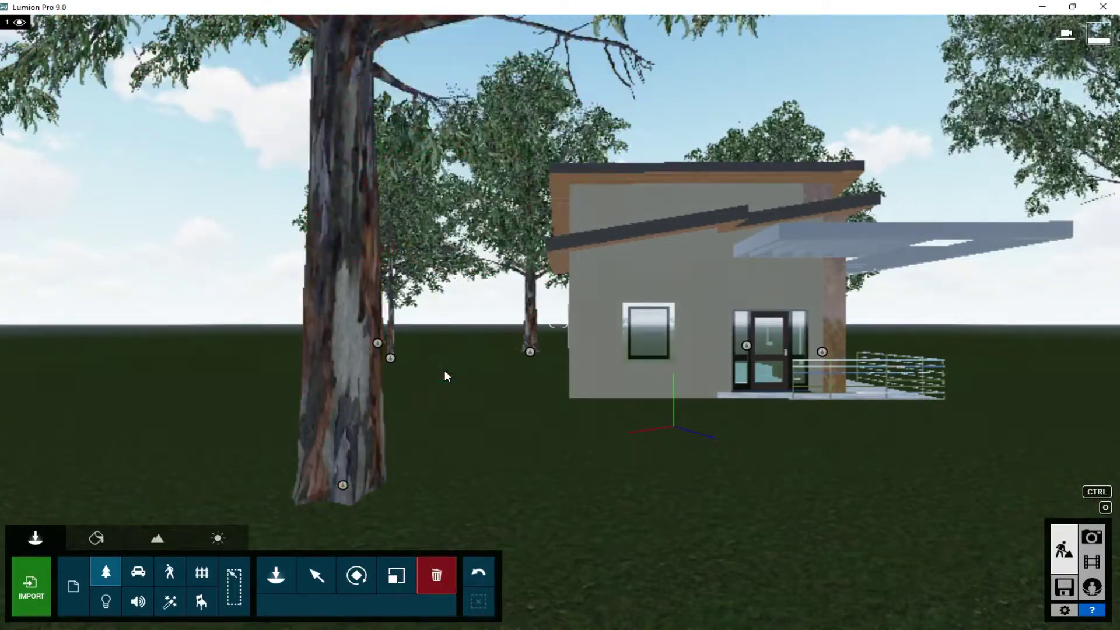
left_click(276, 575)
mouse_move(79, 291)
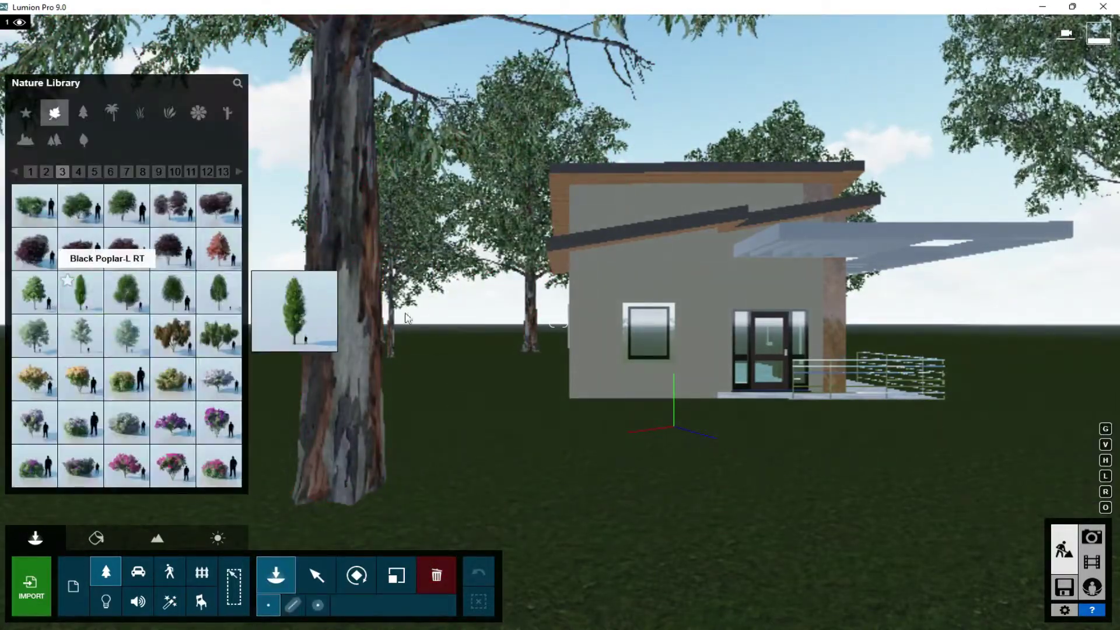
left_click(450, 352)
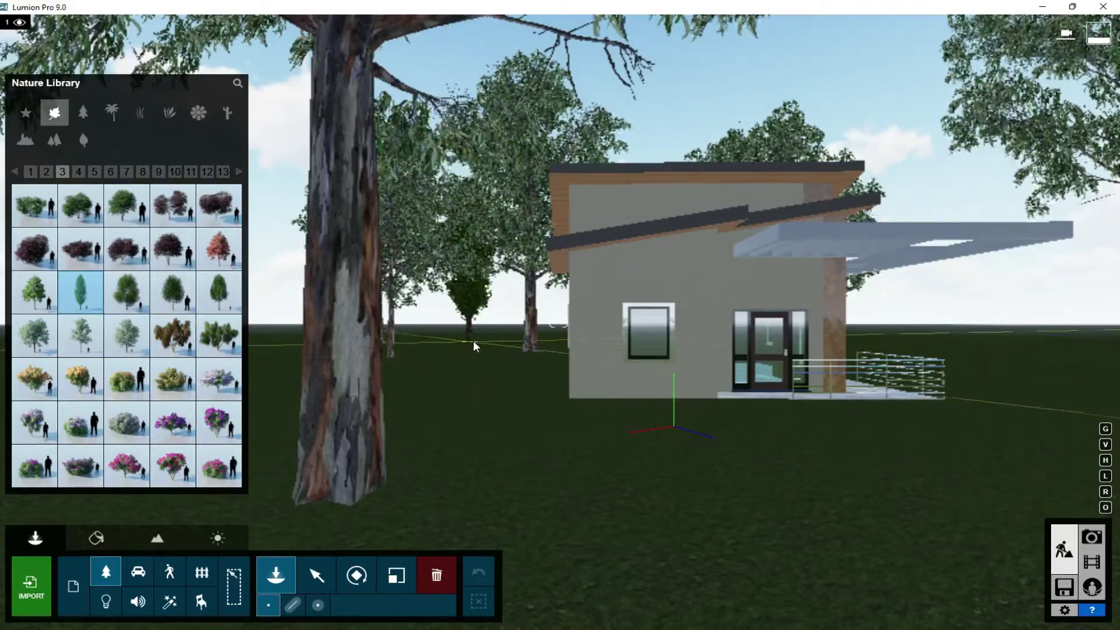
left_click(172, 291)
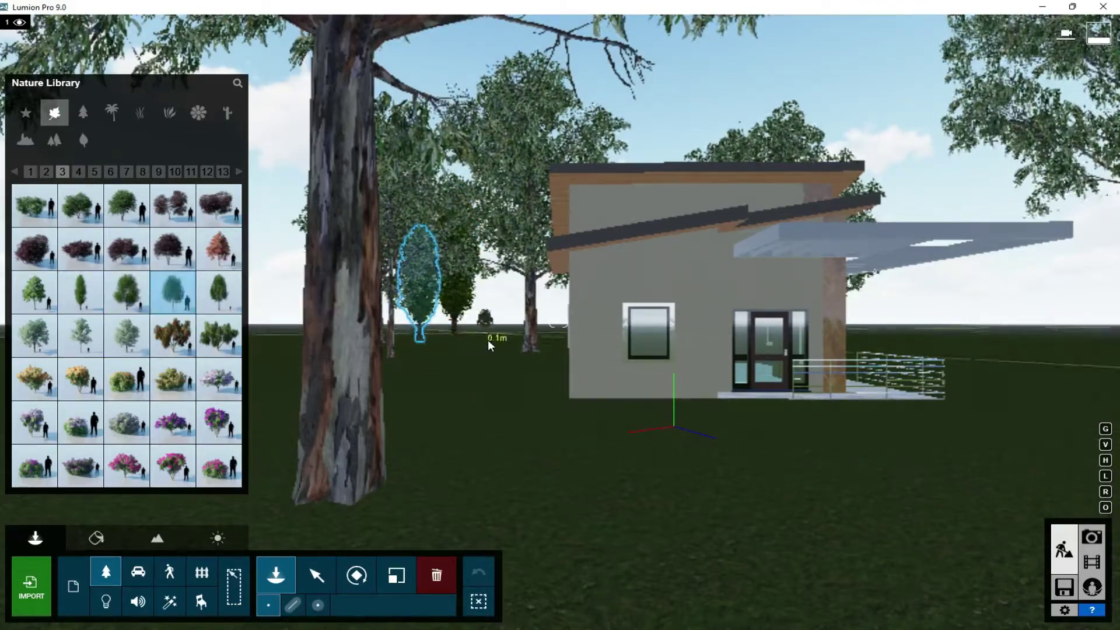
left_click(497, 349)
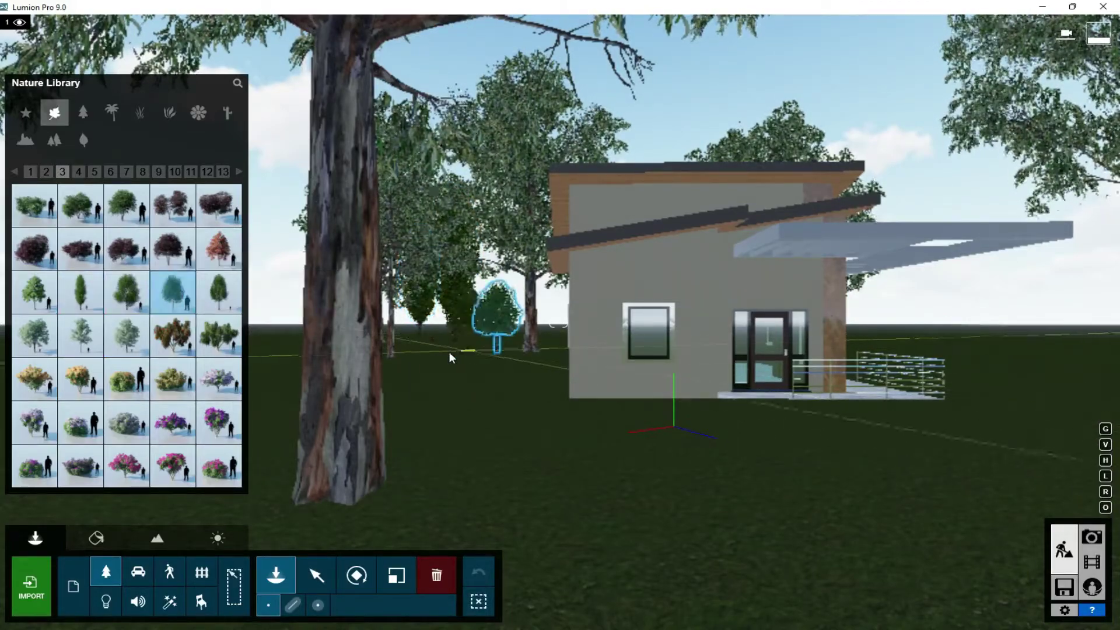
Step: Pick another tree from nature library page 4 and rotate the view around the house
left_click(78, 171)
left_click(170, 343)
mouse_move(170, 345)
right_mouse_down()
mouse_move(624, 355)
mouse_move(527, 359)
right_mouse_up()
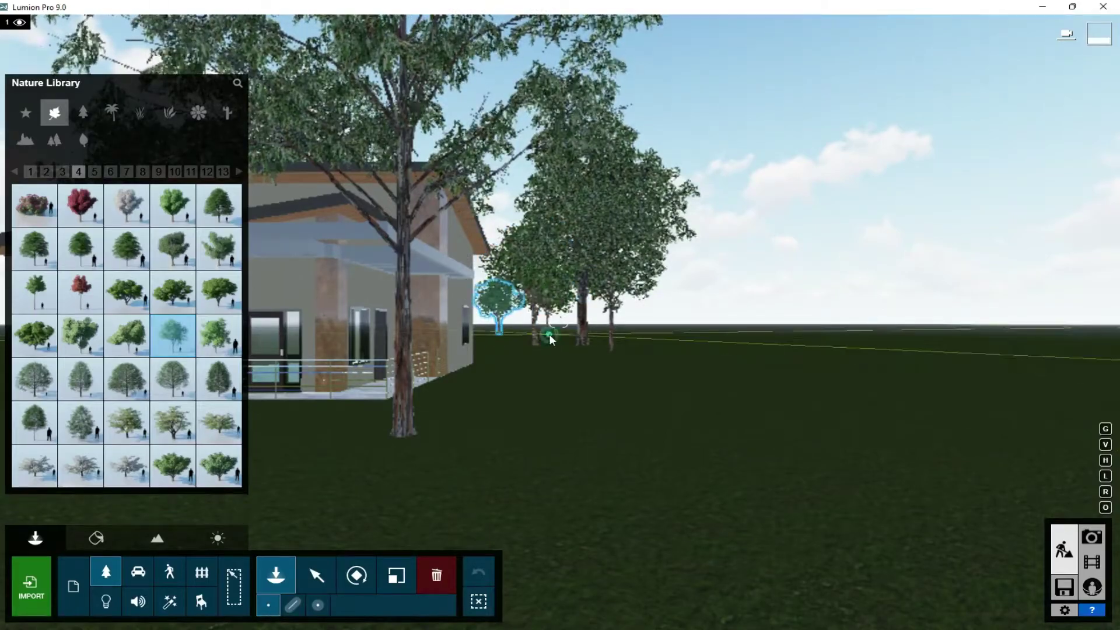
right_click_drag(635, 338, 635, 337)
Step: Raise the house slightly off the ground with Move Height, then enter the Material Editor
left_click(317, 575)
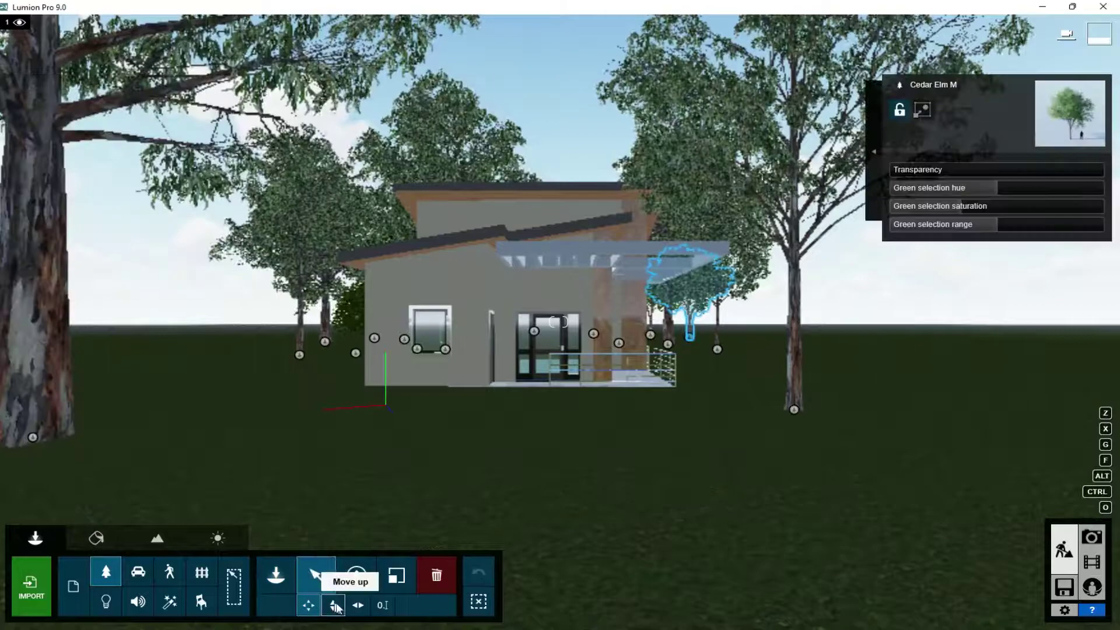
left_click(335, 606)
left_click(73, 587)
left_click(387, 404)
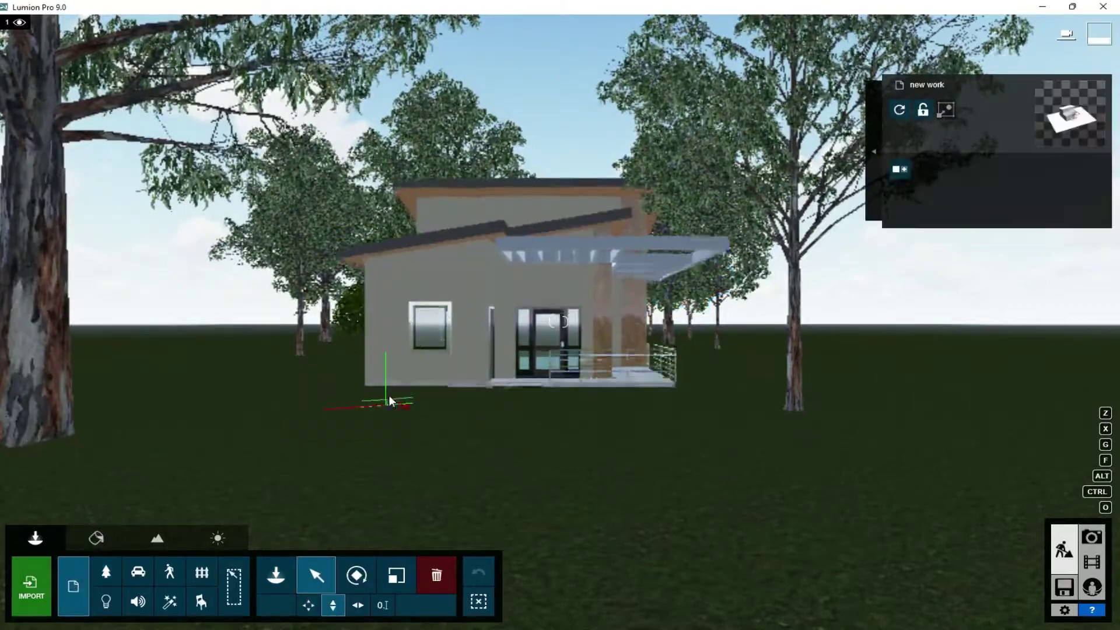
left_click_drag(389, 397, 388, 387)
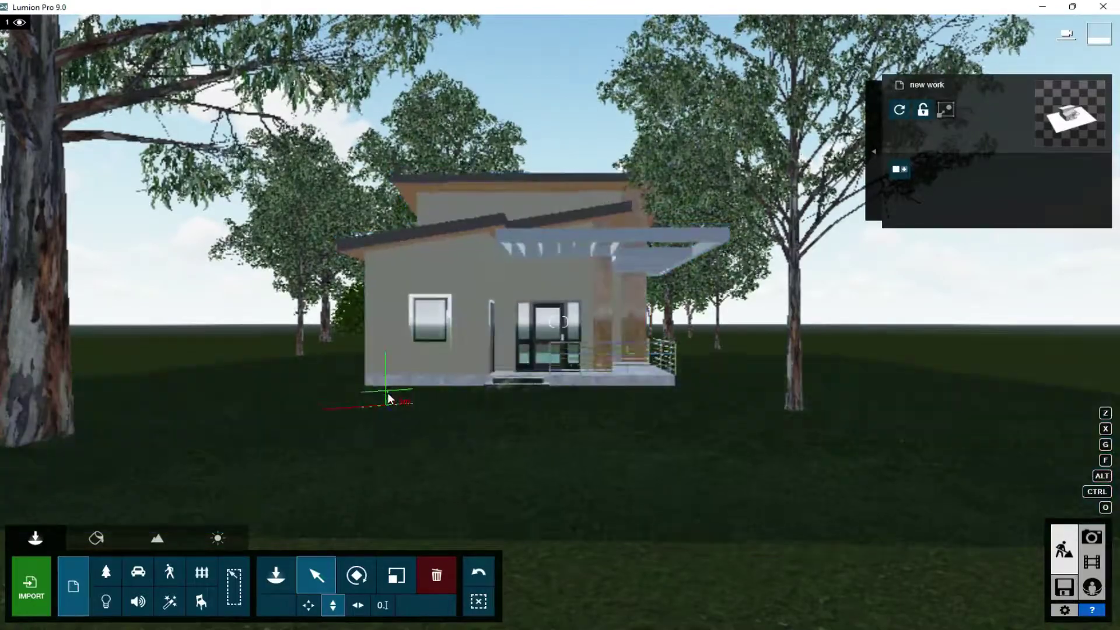
left_click(96, 537)
Step: Check the grass ground material, then make the house wall whiter and less reflective
left_click(483, 527)
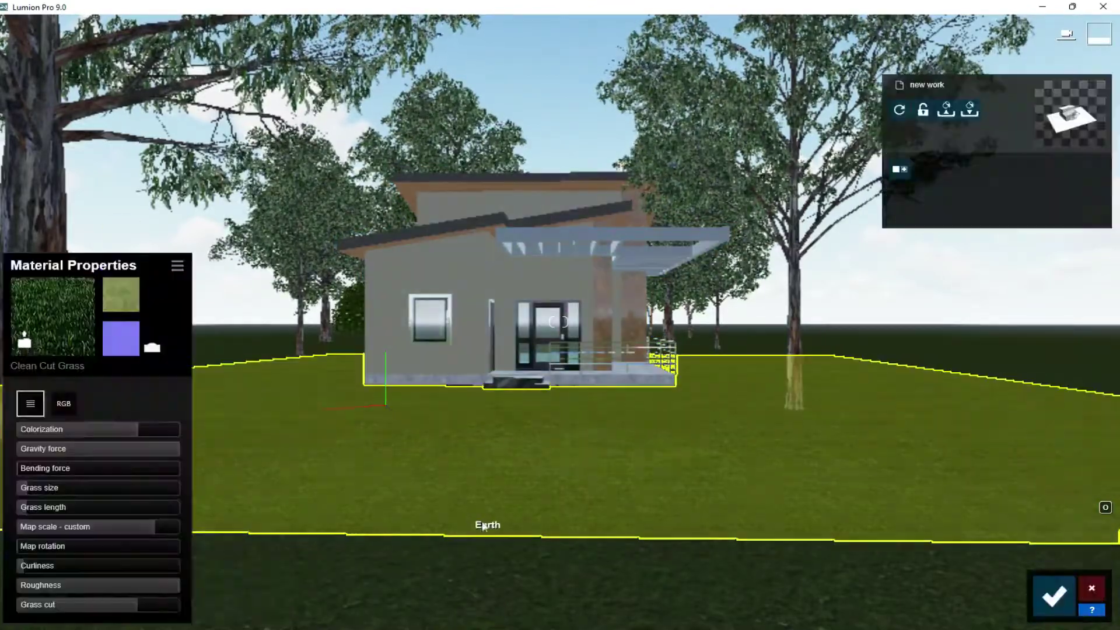
left_click(1054, 596)
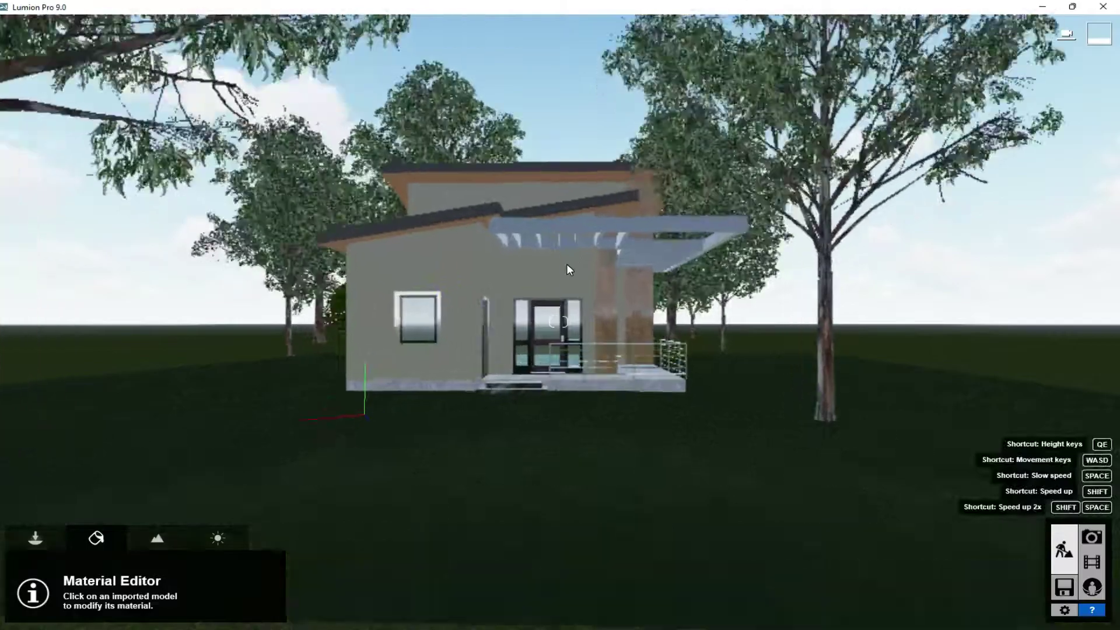
scroll(566, 264, "up", 5)
scroll(566, 264, "up", 5)
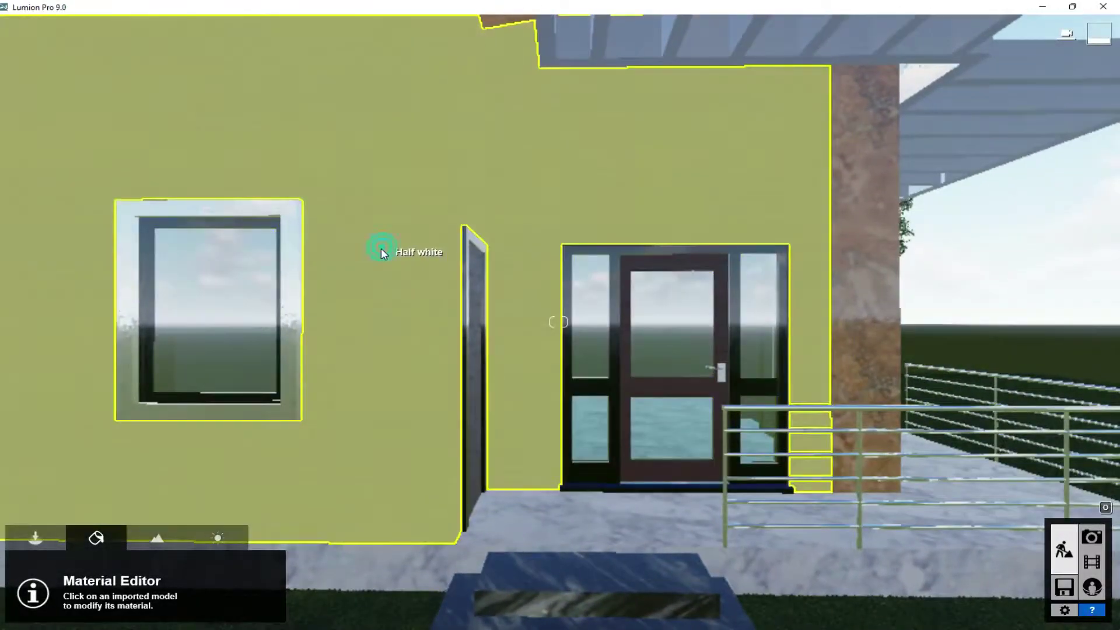
left_click(382, 253)
left_click(57, 510)
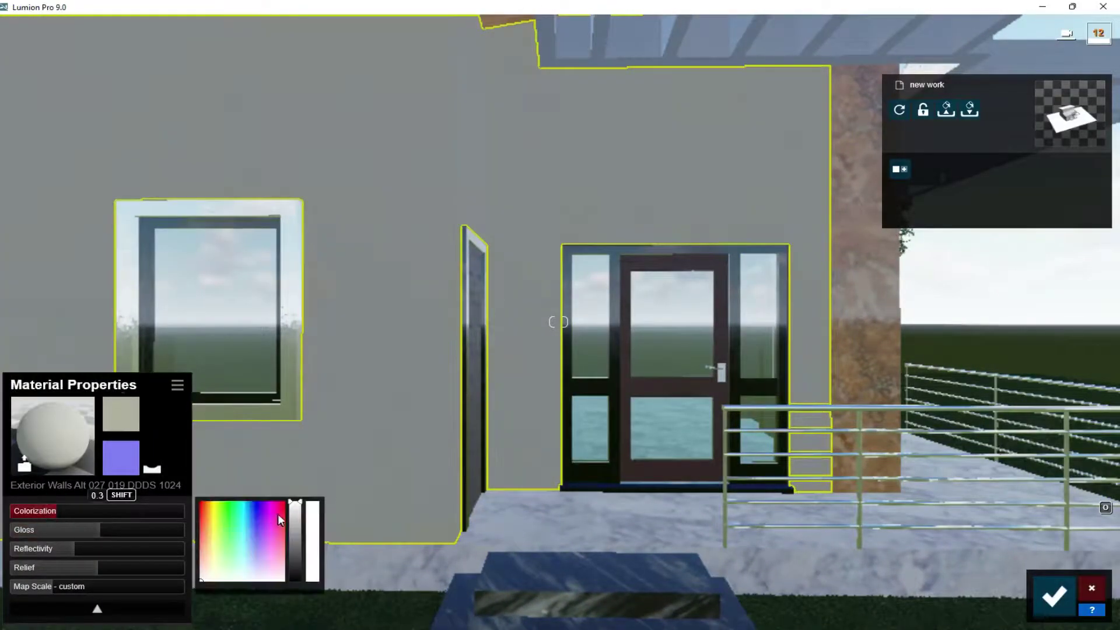
left_click(169, 510)
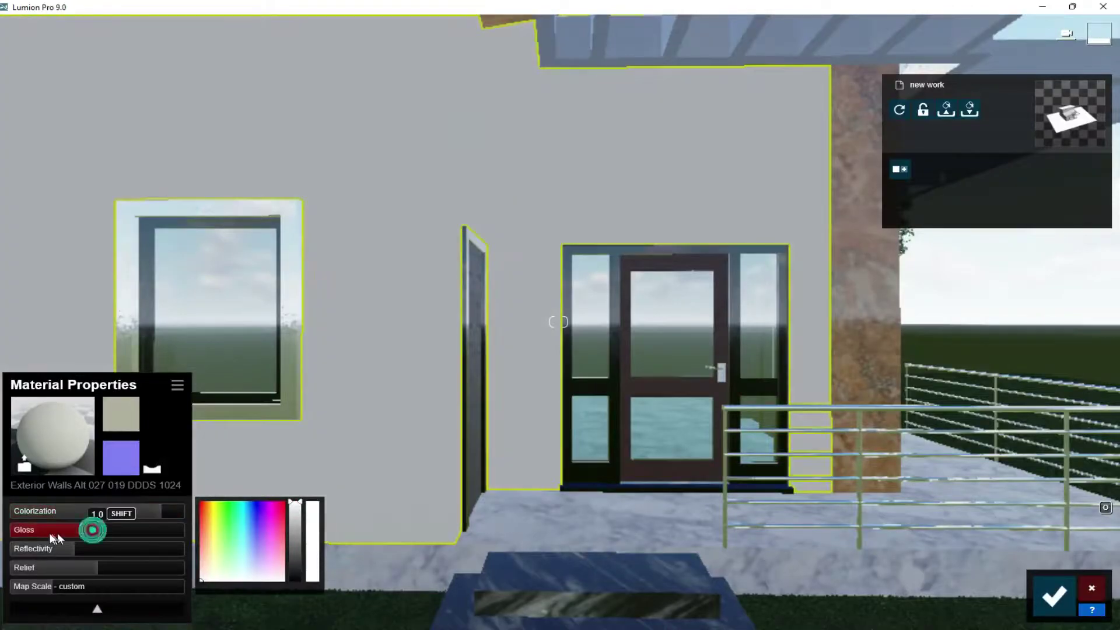
left_click(44, 549)
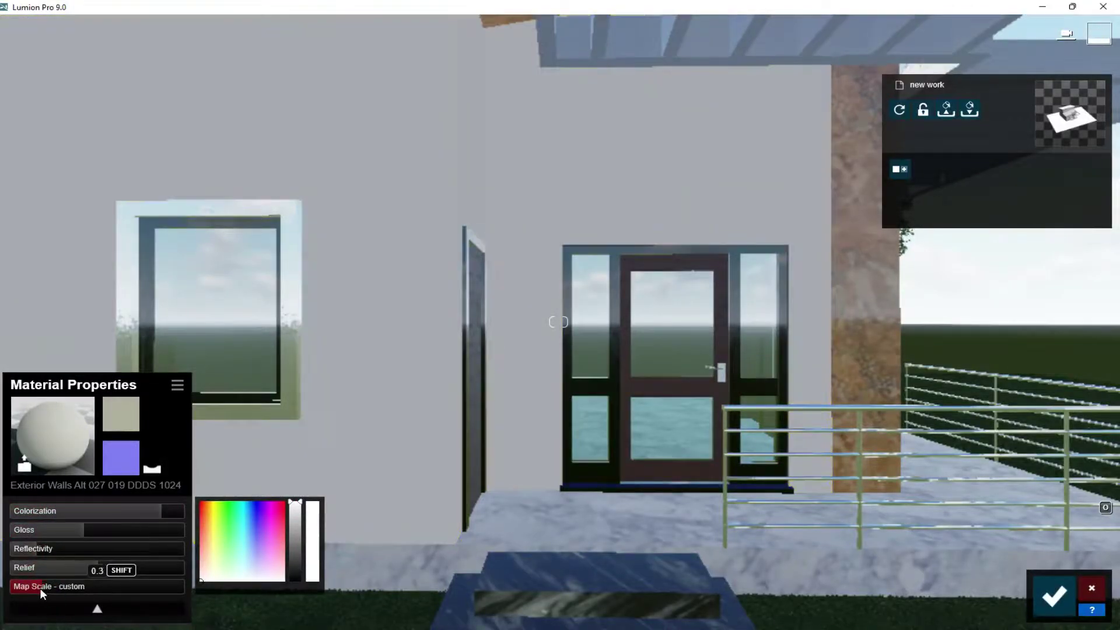
Step: Raise the marble step's gloss and its reflectivity to about 1.0
scroll(541, 519, "down", 5)
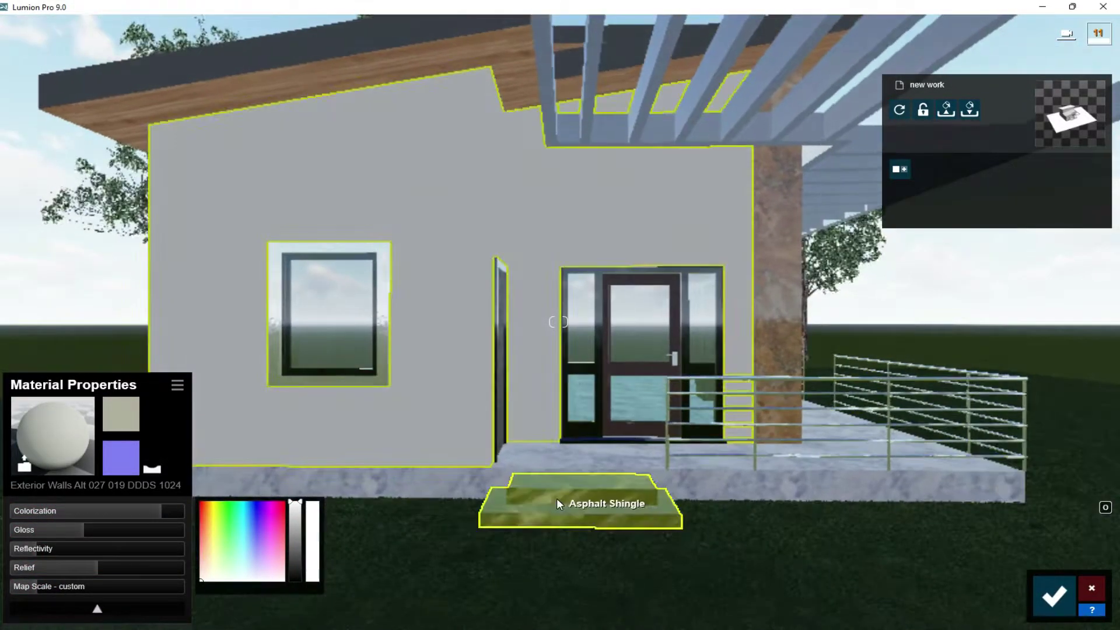
left_click(556, 503)
left_click_drag(117, 531, 176, 531)
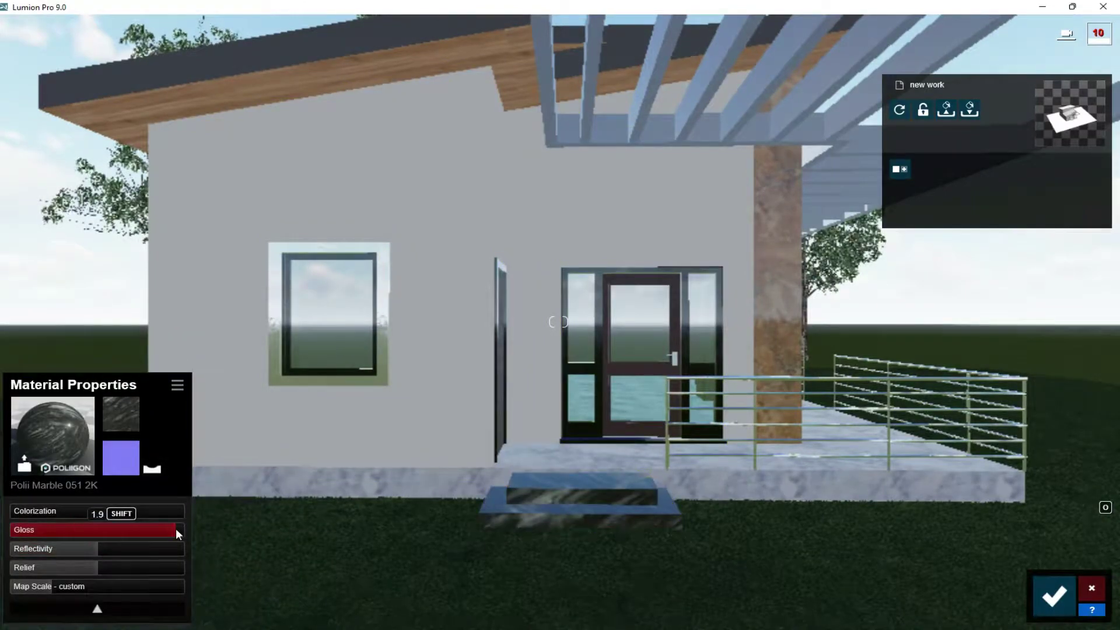
left_click(122, 549)
mouse_move(326, 455)
right_mouse_down()
mouse_move(404, 450)
mouse_move(580, 384)
right_mouse_up()
left_click(562, 403)
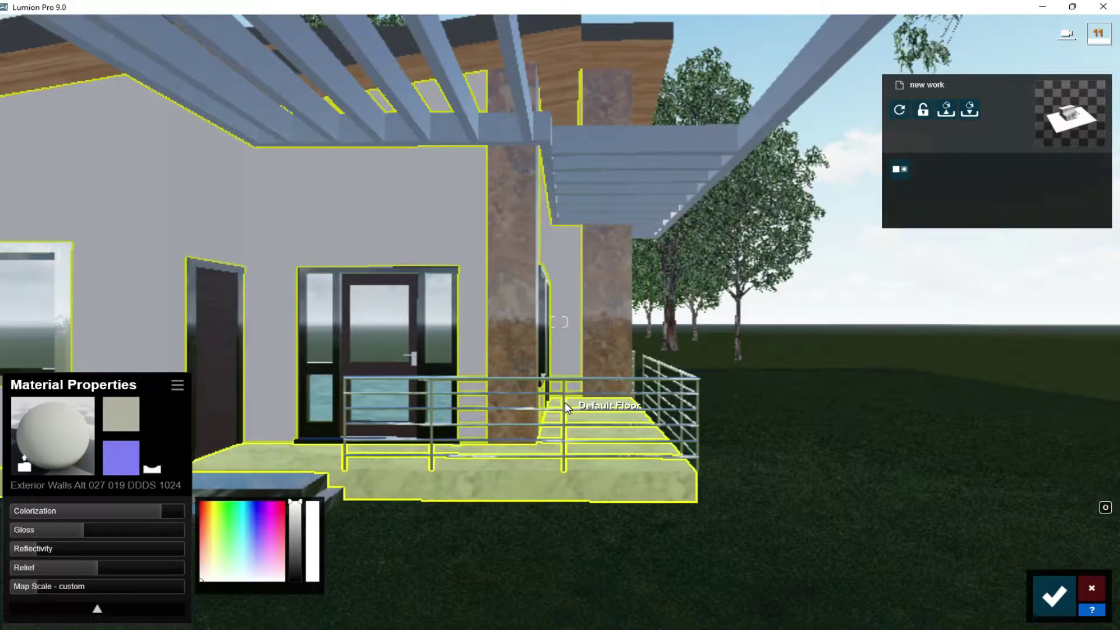
left_click(689, 382)
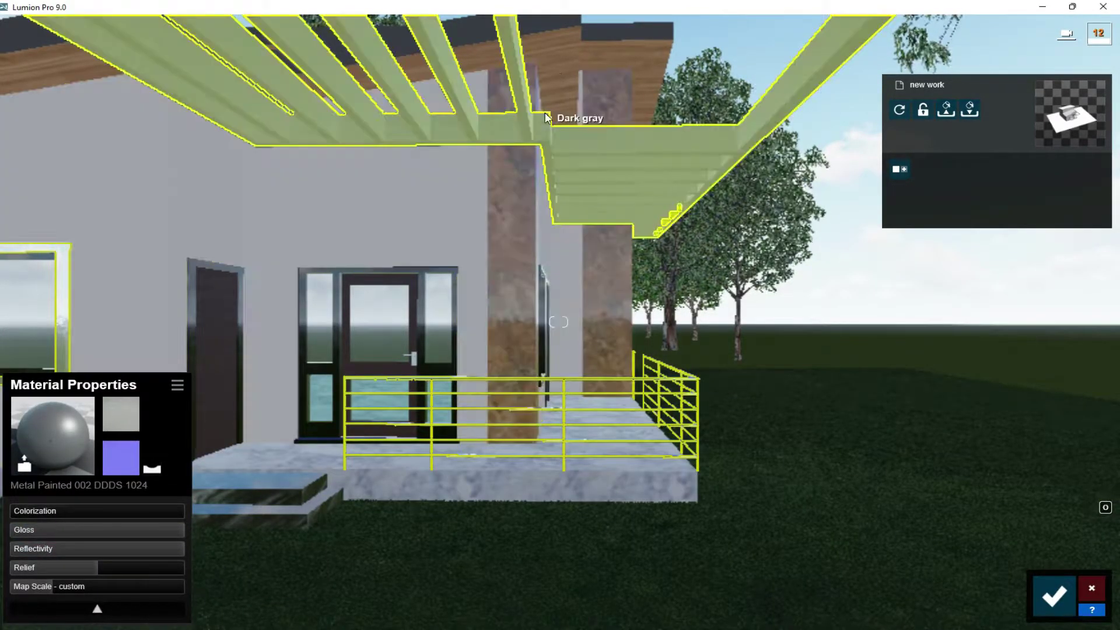
Step: Assign Outdoor Concrete 001 to the roof surface and confirm the material edits
left_click(554, 19)
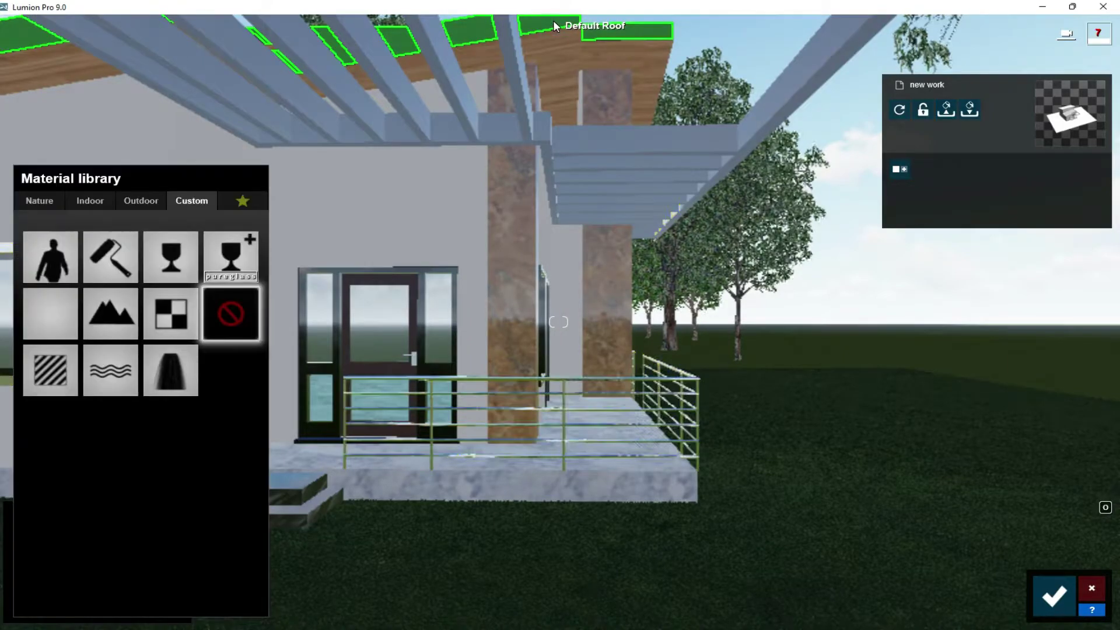
left_click(91, 201)
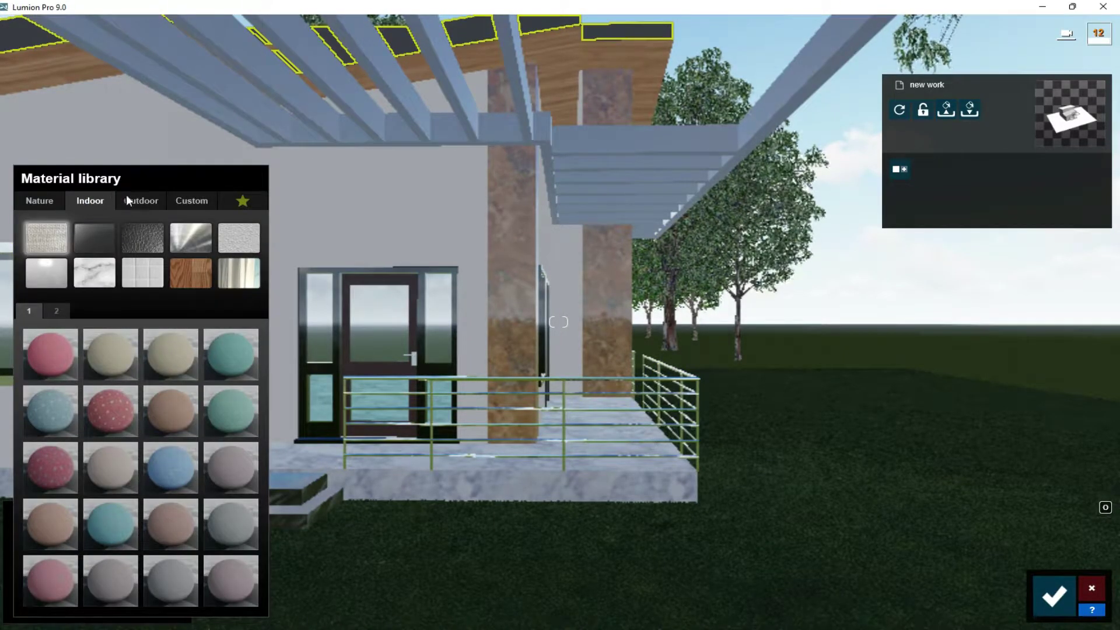
left_click(127, 198)
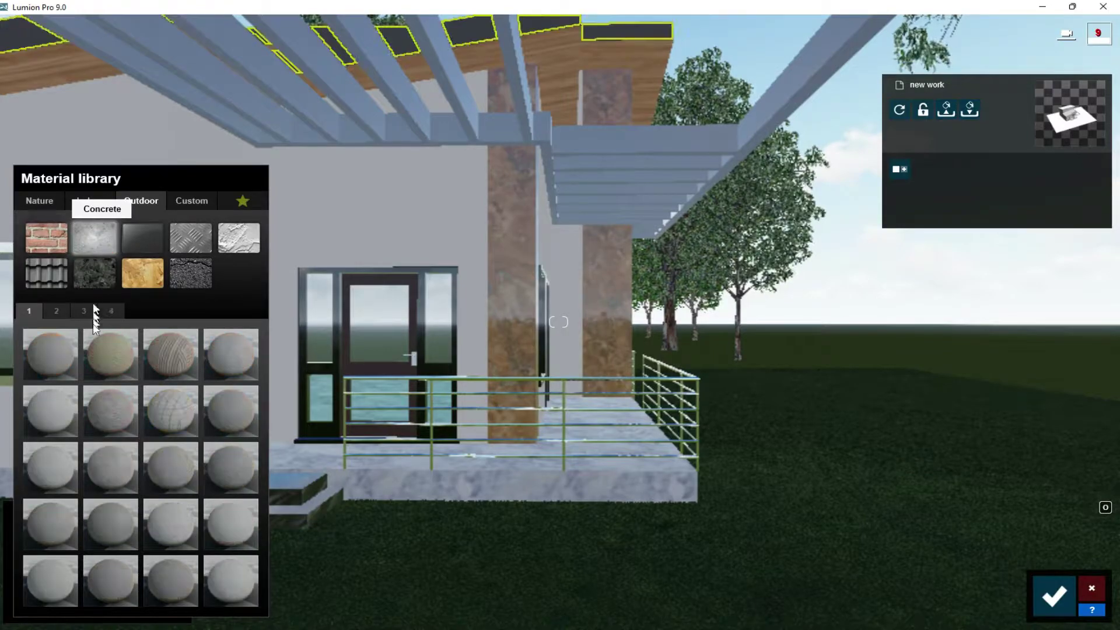
left_click(54, 358)
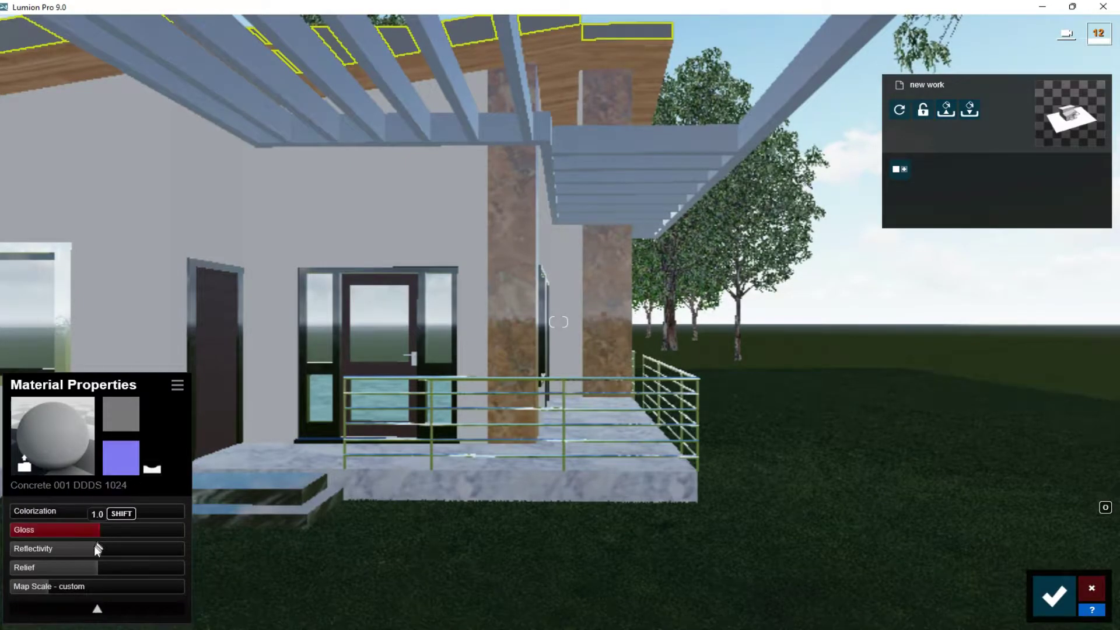
left_click(1054, 595)
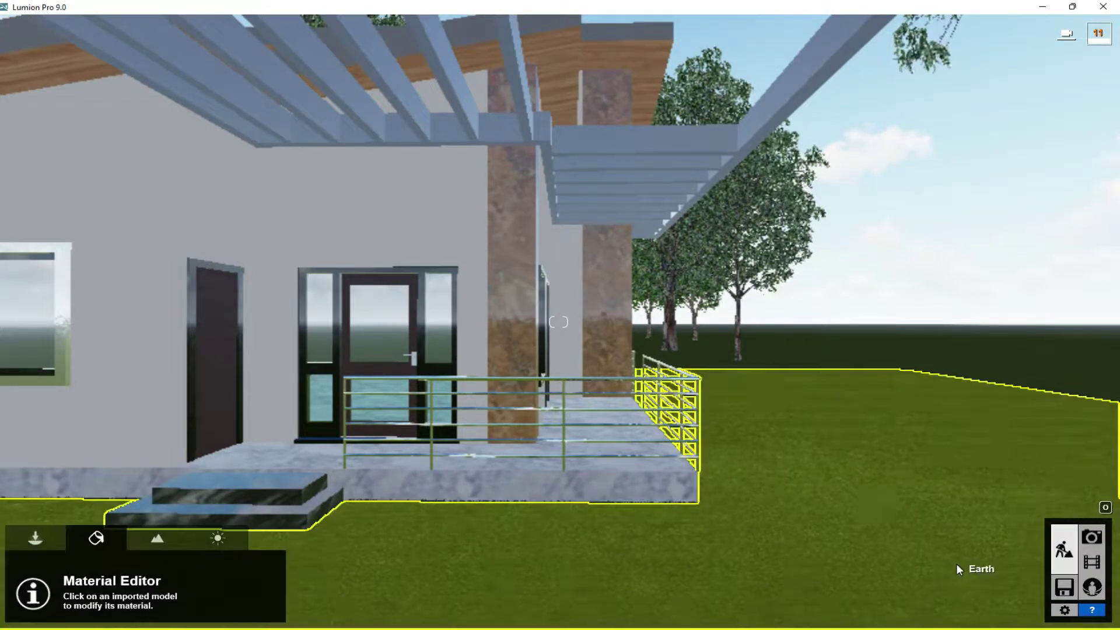
Step: Place a man from the People library on the porch, turned to face the viewer
left_click(72, 527)
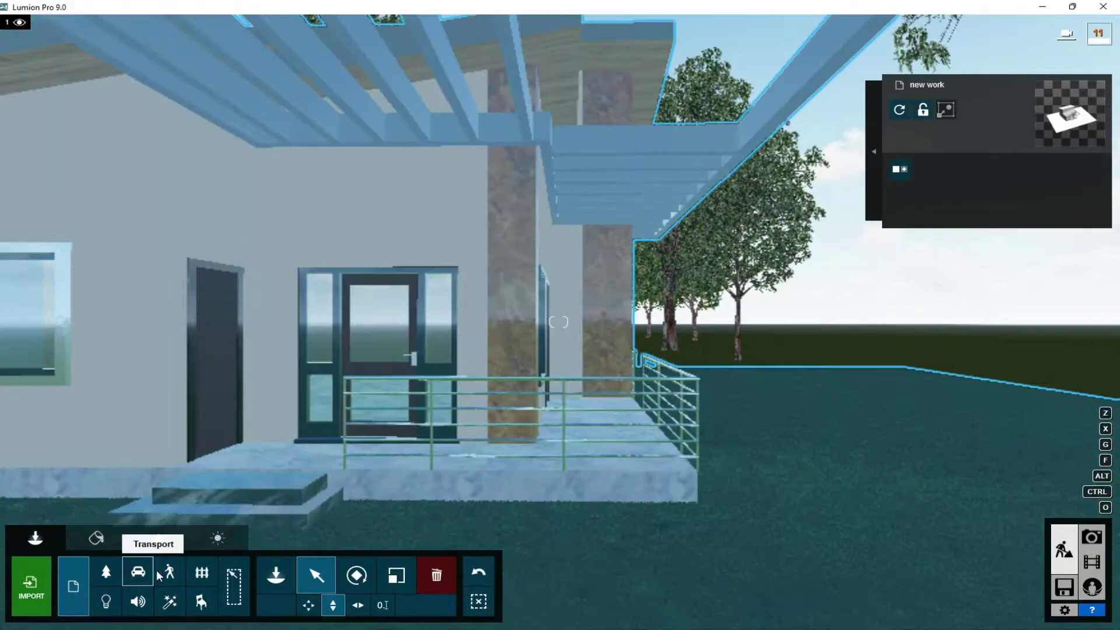
left_click(265, 585)
mouse_move(33, 205)
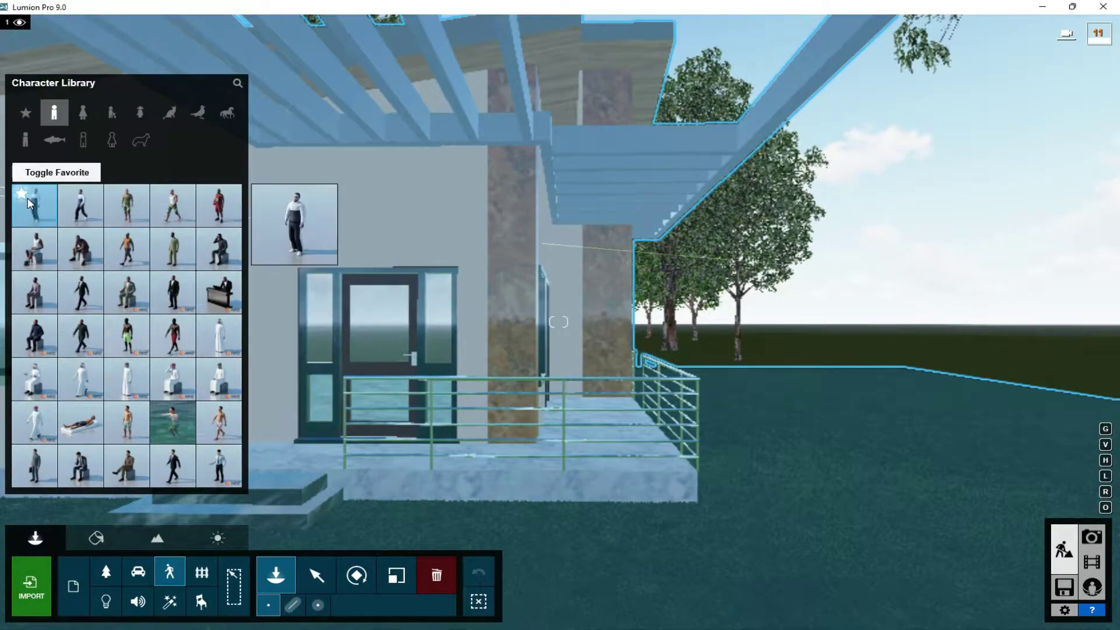
left_click(219, 465)
left_click(606, 407)
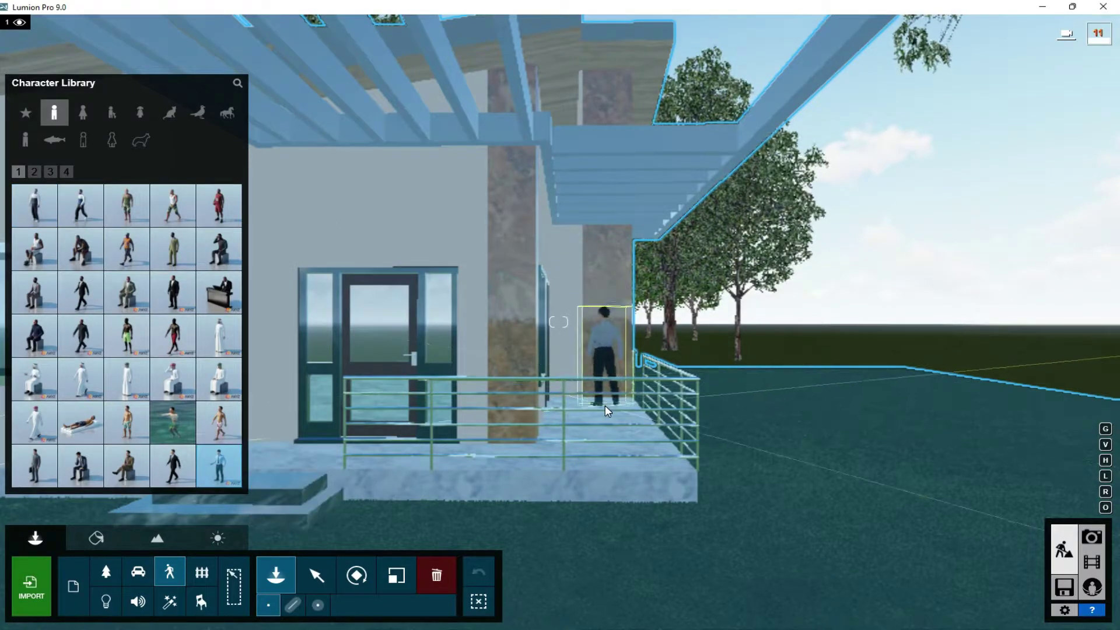
scroll(606, 409, "up", 5)
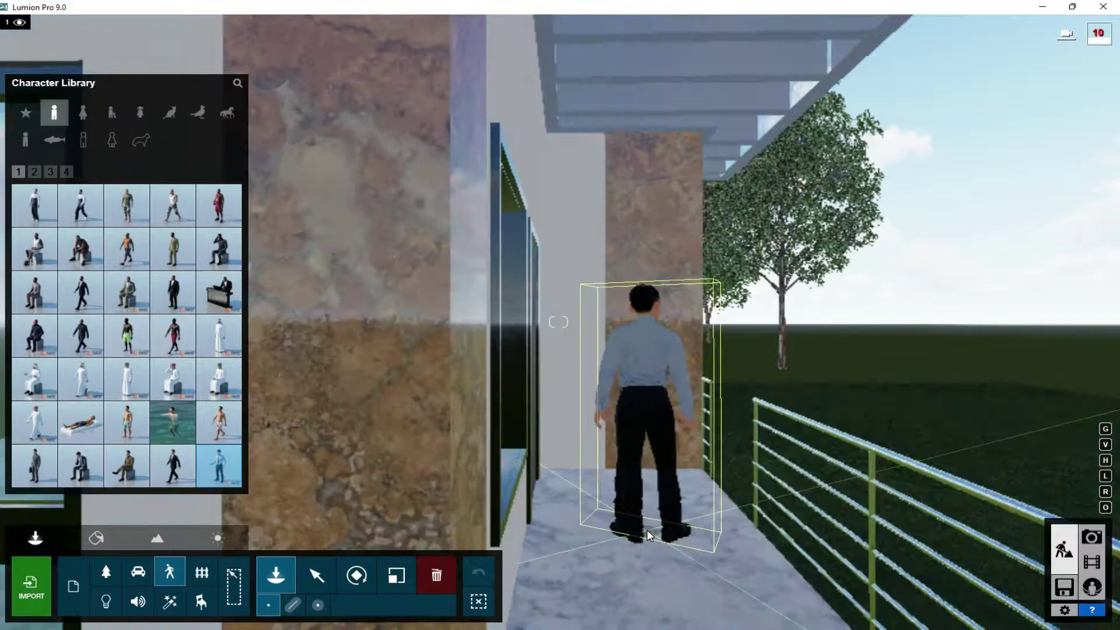
left_click(356, 576)
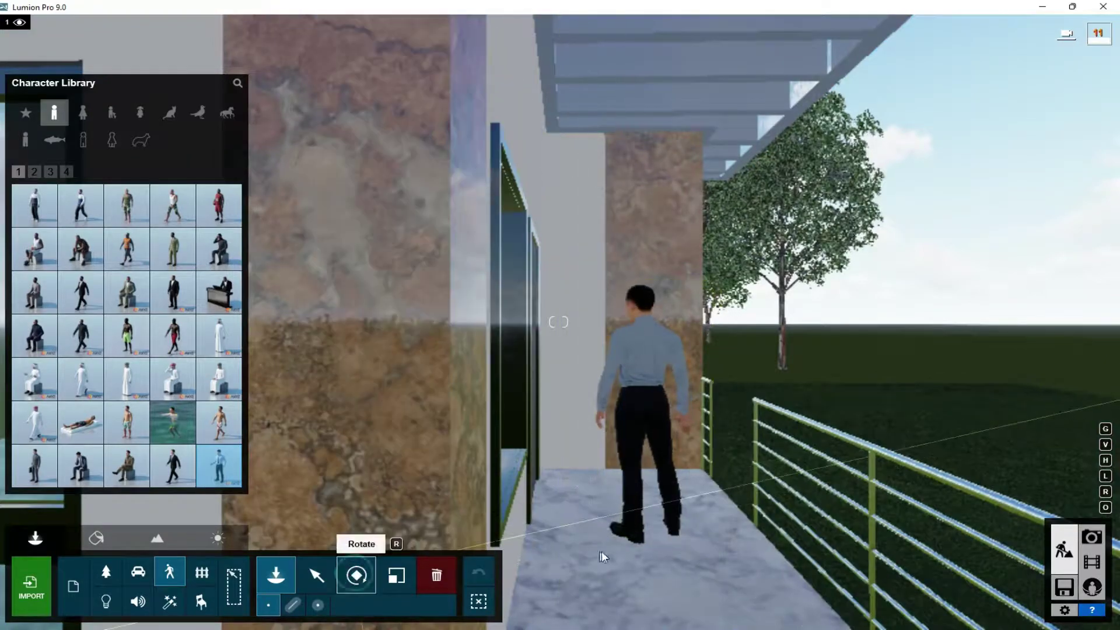
left_click_drag(644, 521, 643, 535)
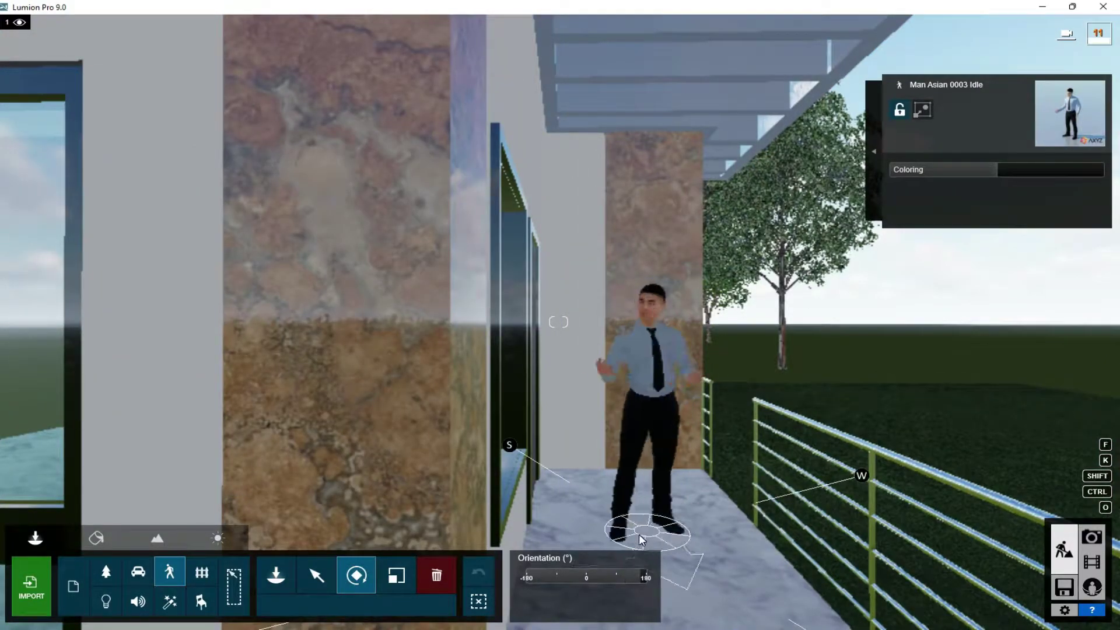
Step: Place a woman beside the man on the porch, turned toward him
left_click(276, 575)
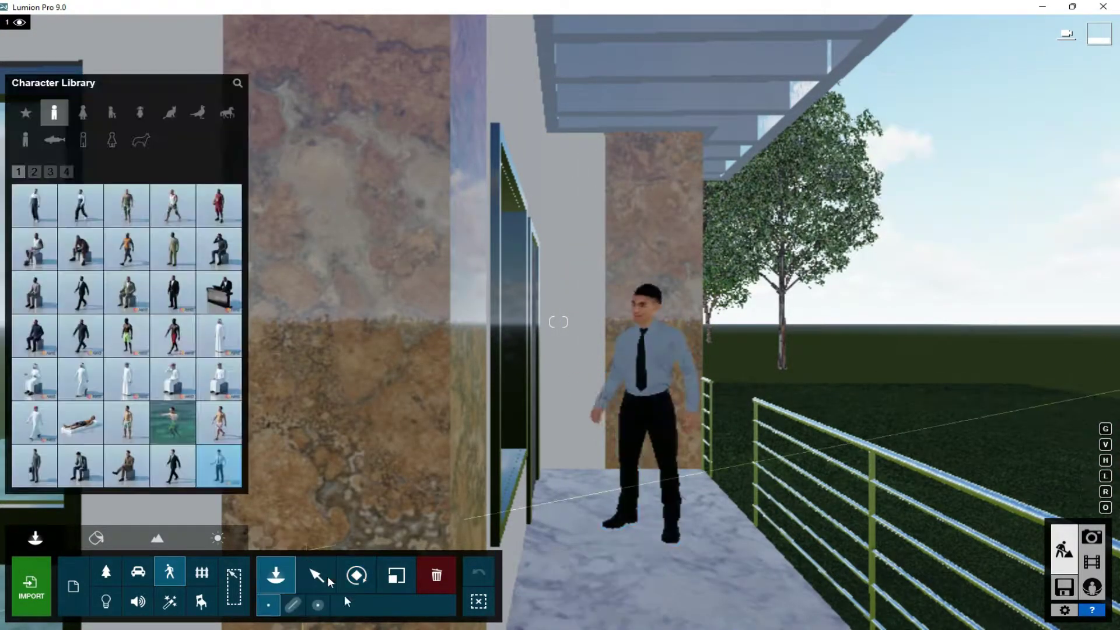
left_click(219, 379)
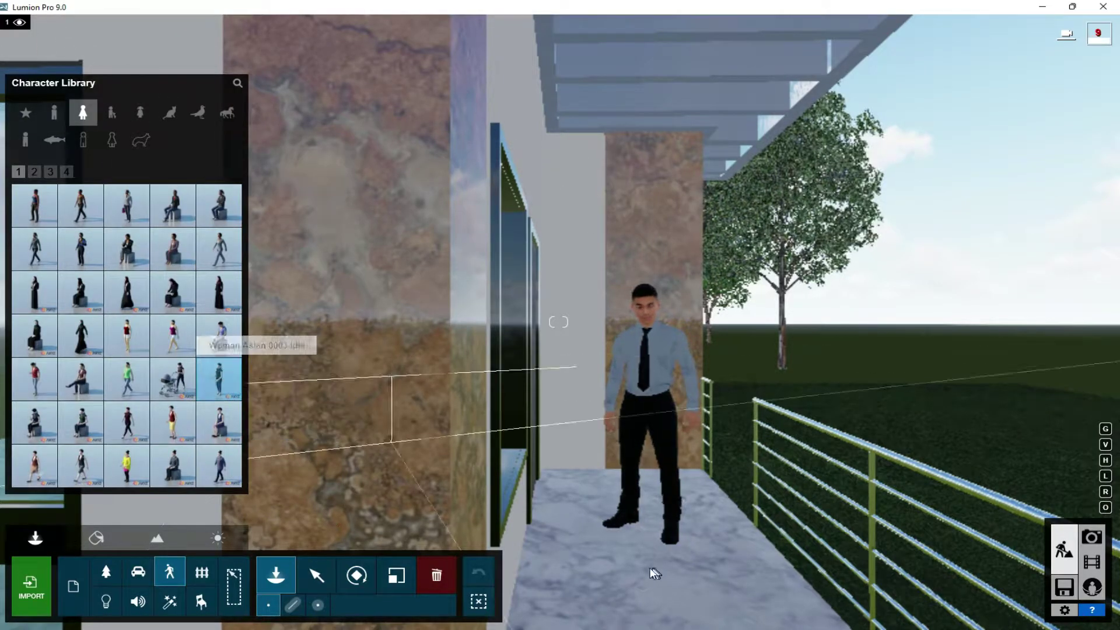
left_click(629, 583)
left_click(357, 575)
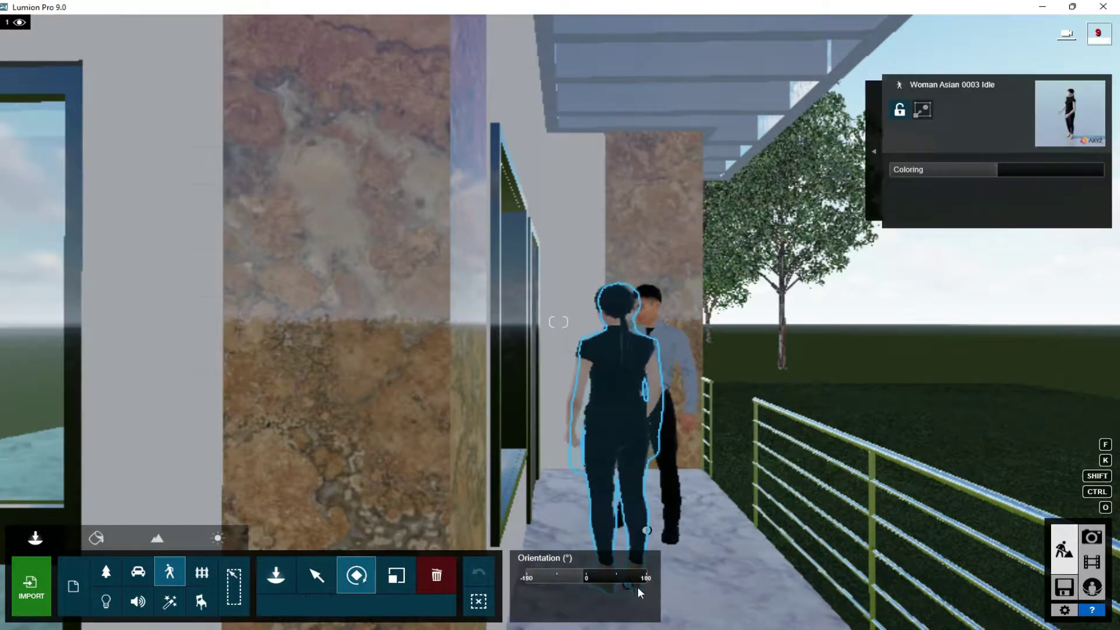
mouse_move(638, 587)
left_mouse_down()
mouse_move(625, 585)
mouse_move(635, 523)
left_mouse_up()
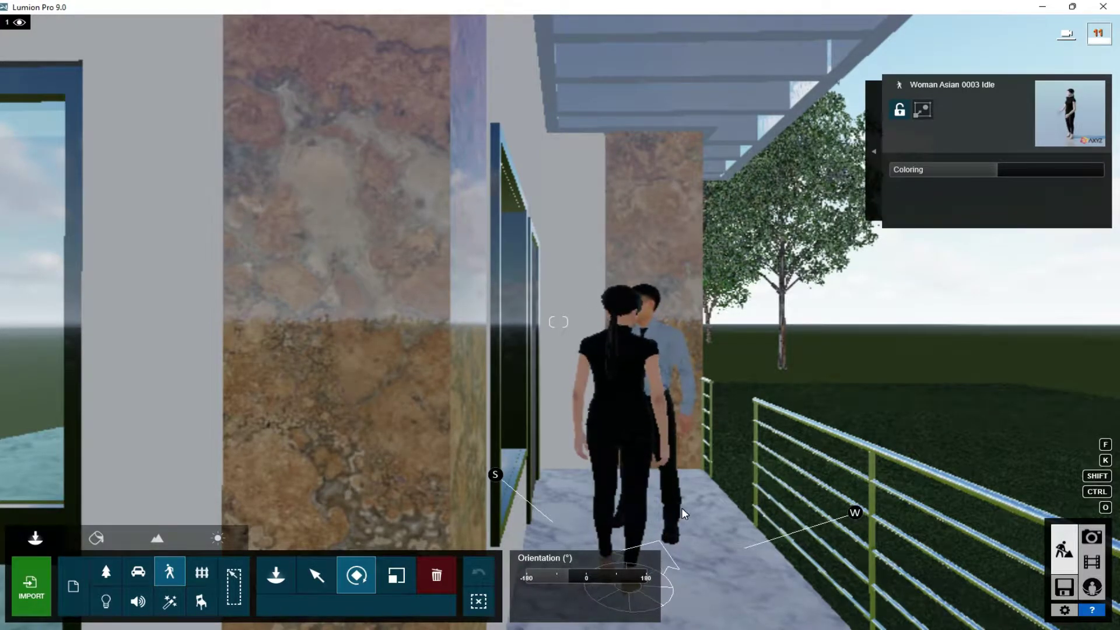
key("s")
key("w")
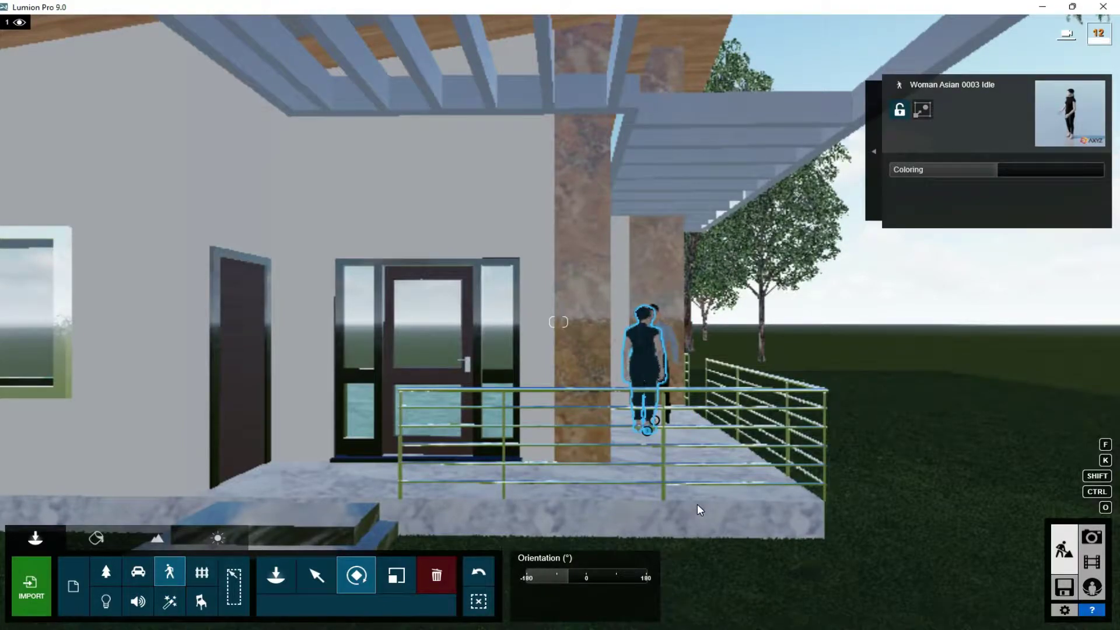
Step: Place a potted boxwood topiary from the shrubs category on the porch
key("d")
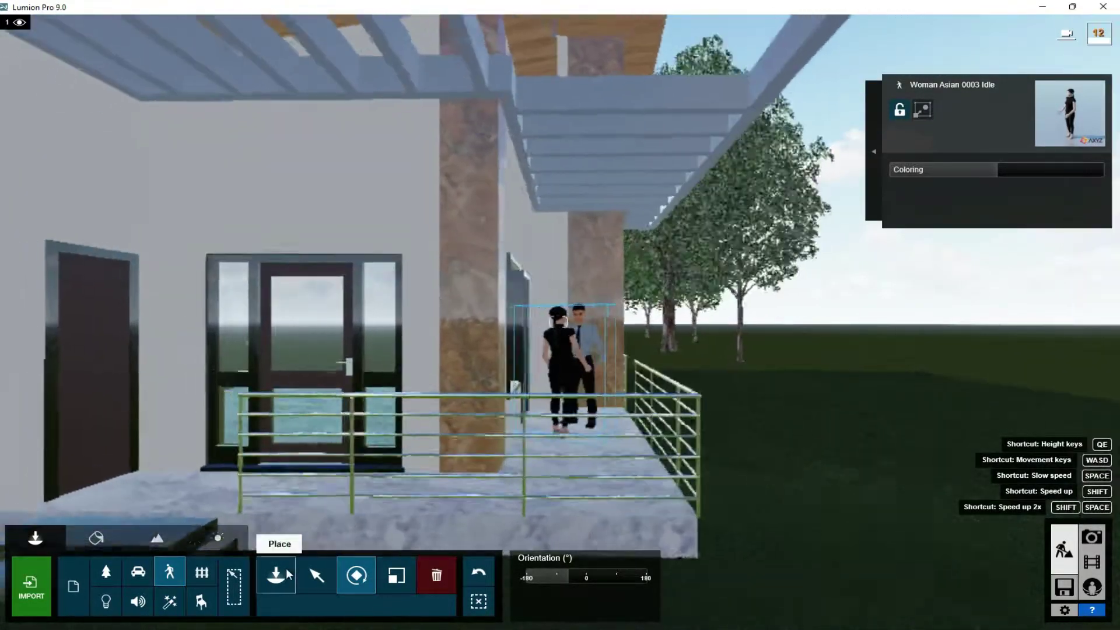
key("a")
left_click(106, 572)
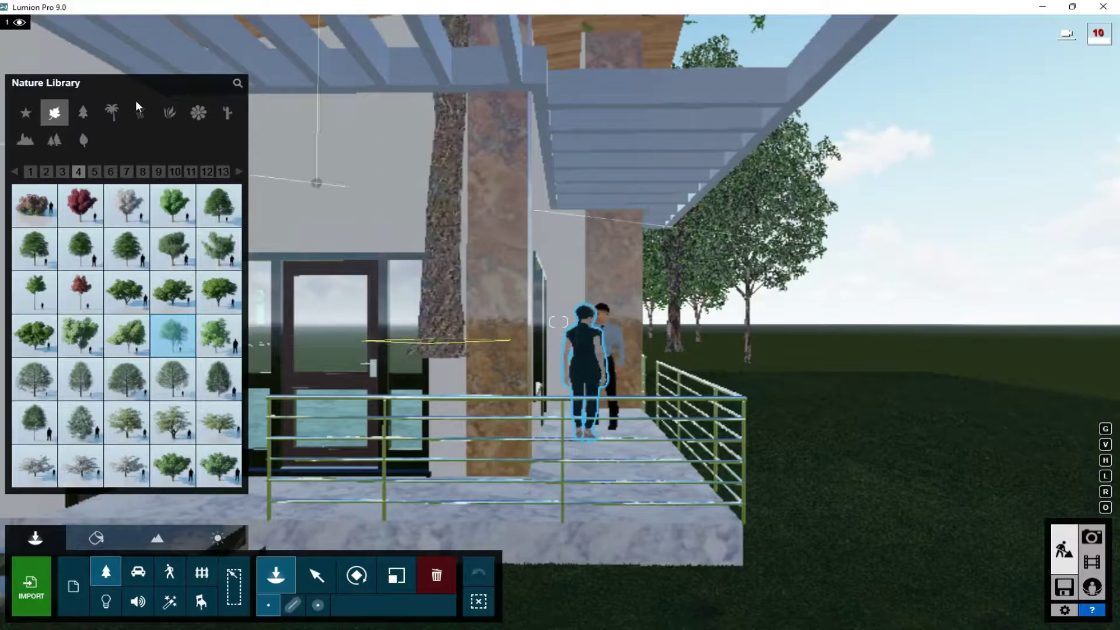
left_click(171, 112)
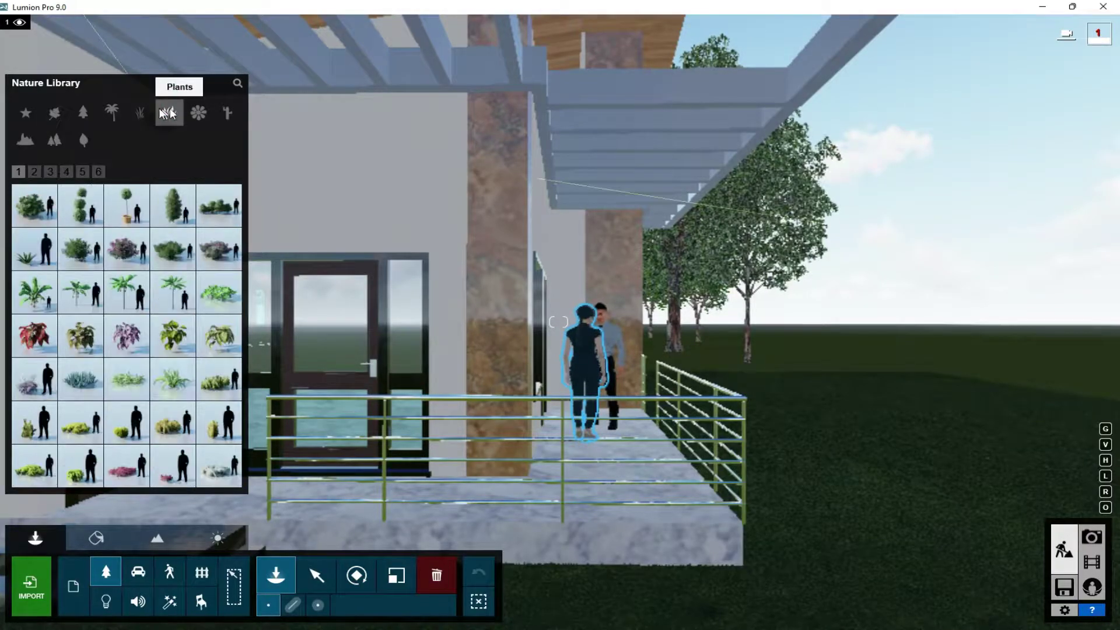
left_click(137, 215)
left_click(503, 495)
scroll(503, 496, "up", 3)
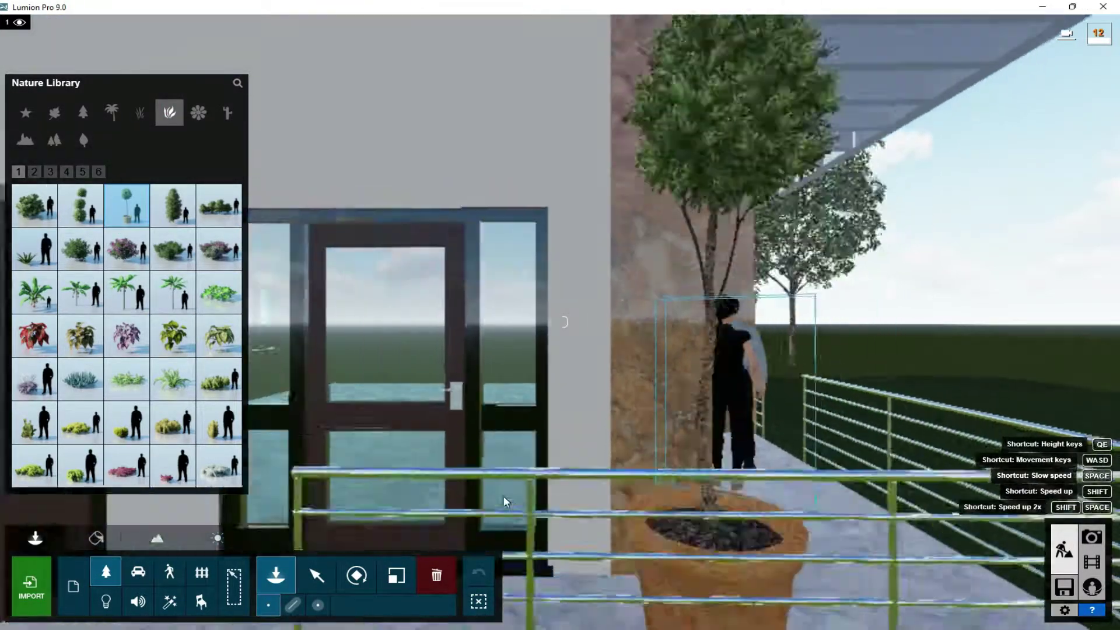
scroll(502, 500, "down", 3)
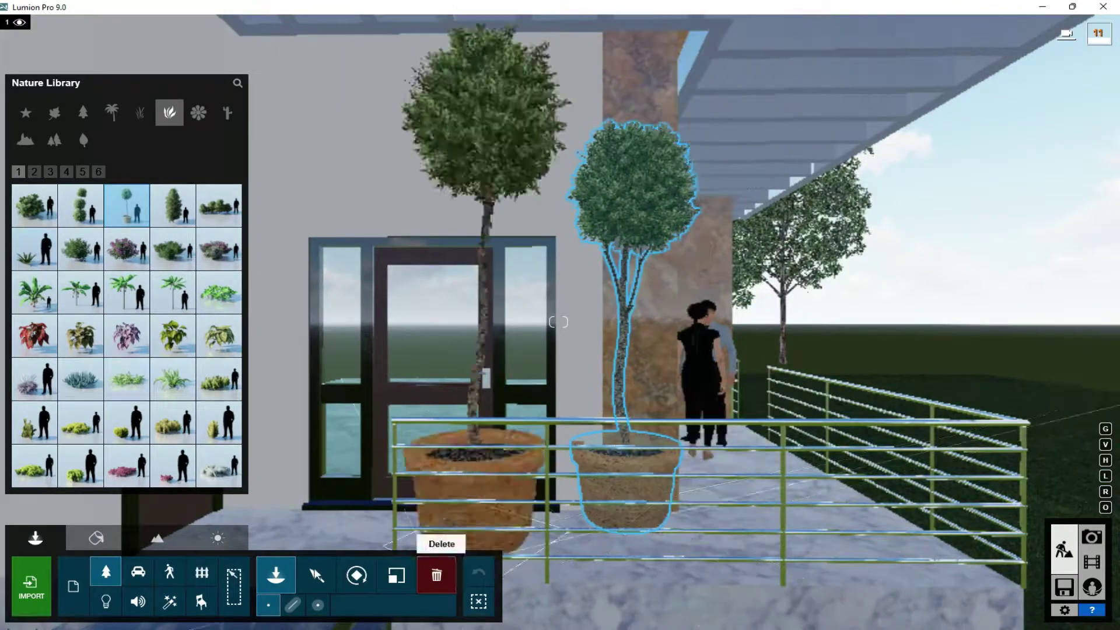
Step: Nudge the potted topiary slightly right and shrink it
left_click(638, 541)
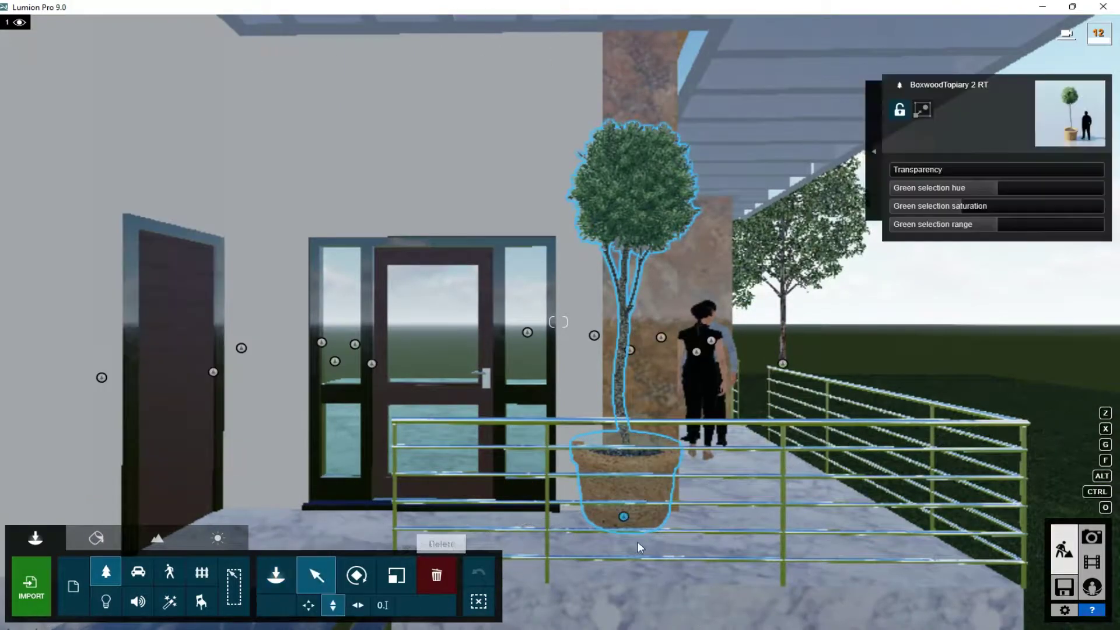
left_click(308, 605)
mouse_move(624, 520)
left_mouse_down()
mouse_move(636, 520)
mouse_move(639, 541)
left_mouse_up()
left_click(396, 575)
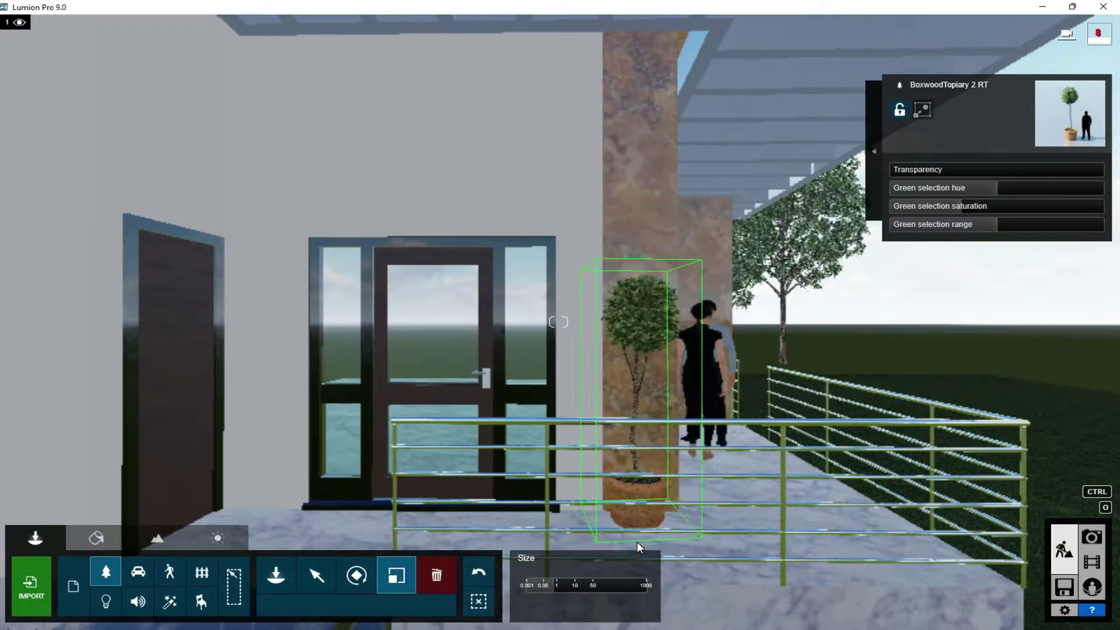
scroll(637, 542, "down", 3)
scroll(716, 464, "down", 3)
scroll(717, 464, "down", 3)
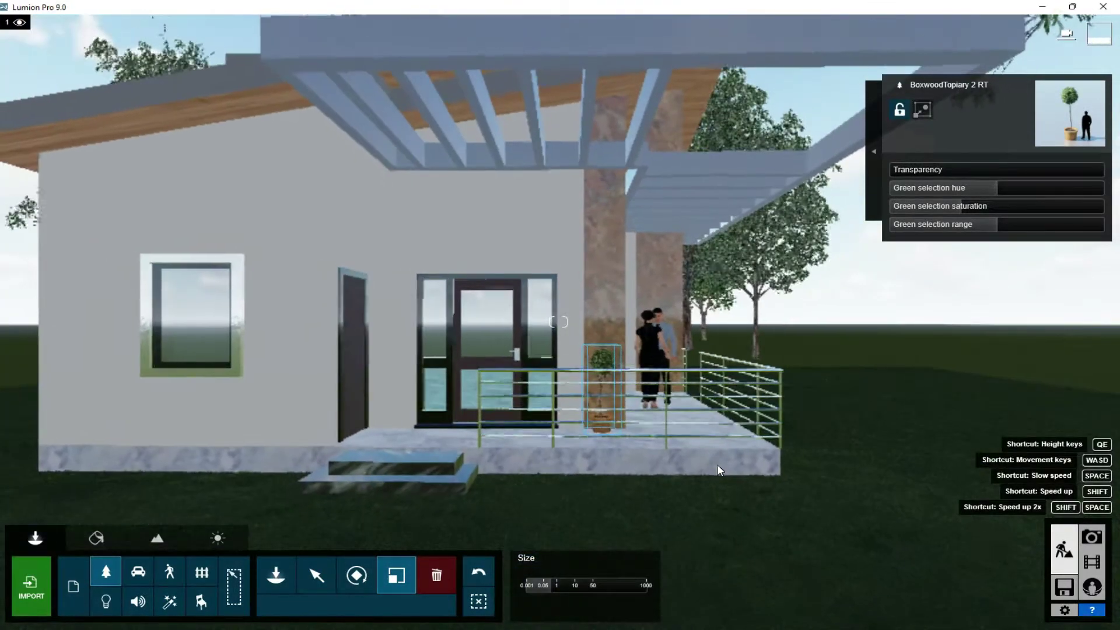
Step: Place two three-ball boxwood topiaries beside the tree trunk, shrinking the first
left_click(276, 576)
left_click(81, 205)
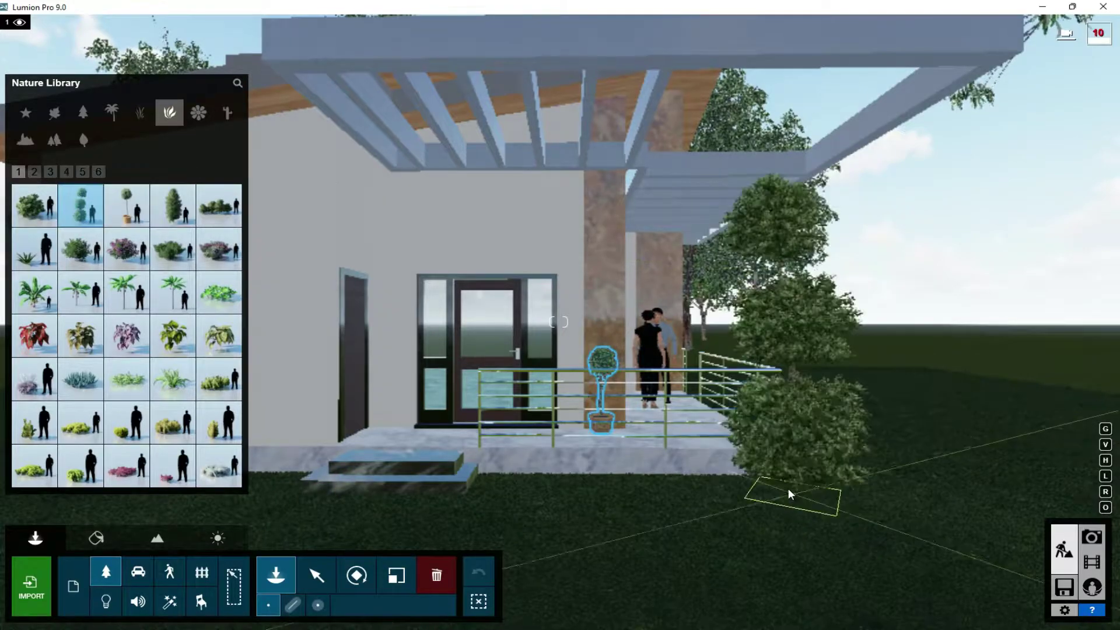
right_click_drag(787, 489, 542, 400)
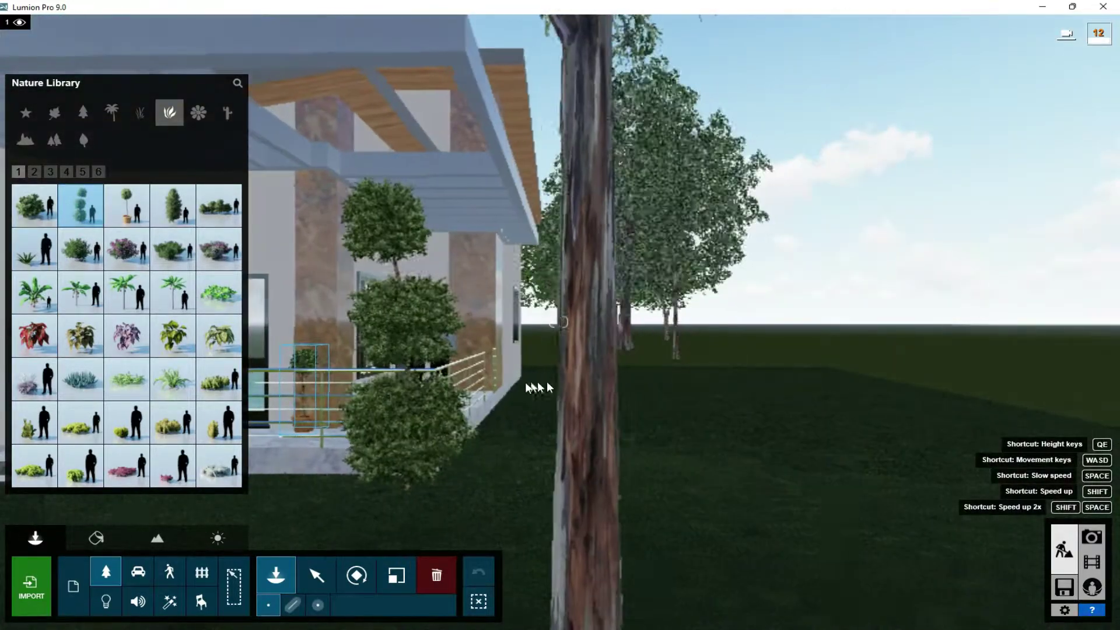
scroll(541, 400, "down", 5)
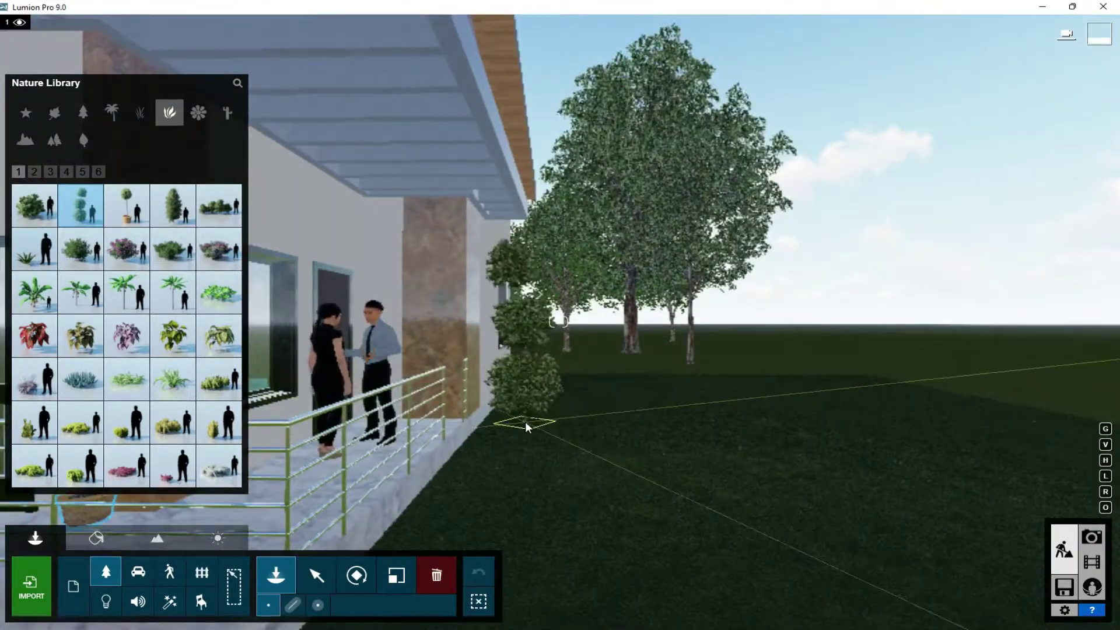
scroll(525, 421, "up", 5)
scroll(512, 443, "down", 5)
left_click(461, 478)
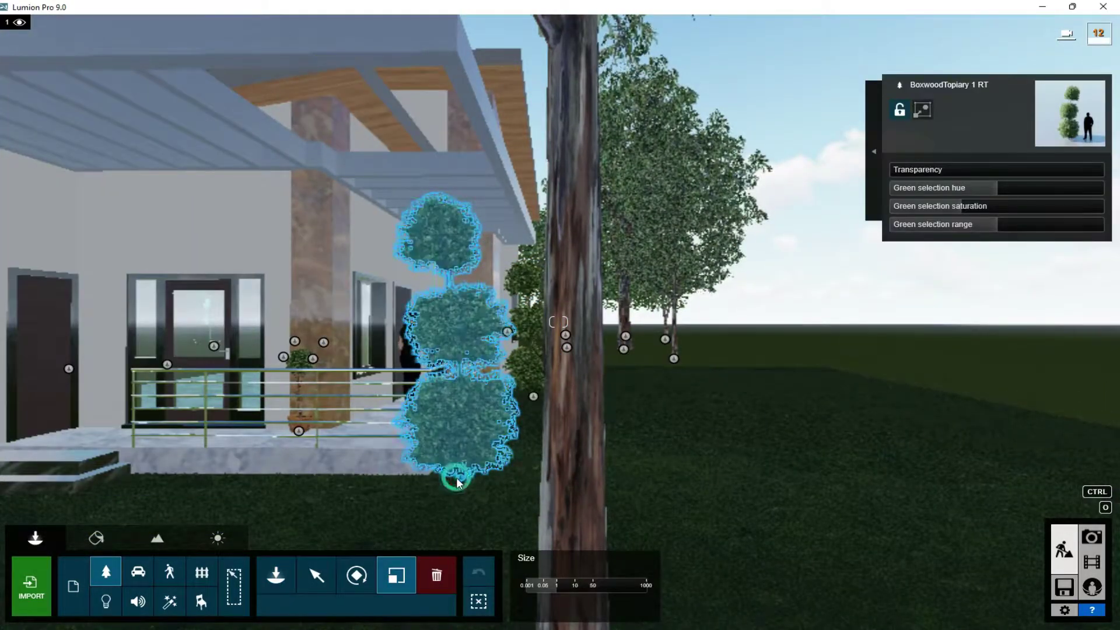
left_click_drag(456, 477, 456, 492)
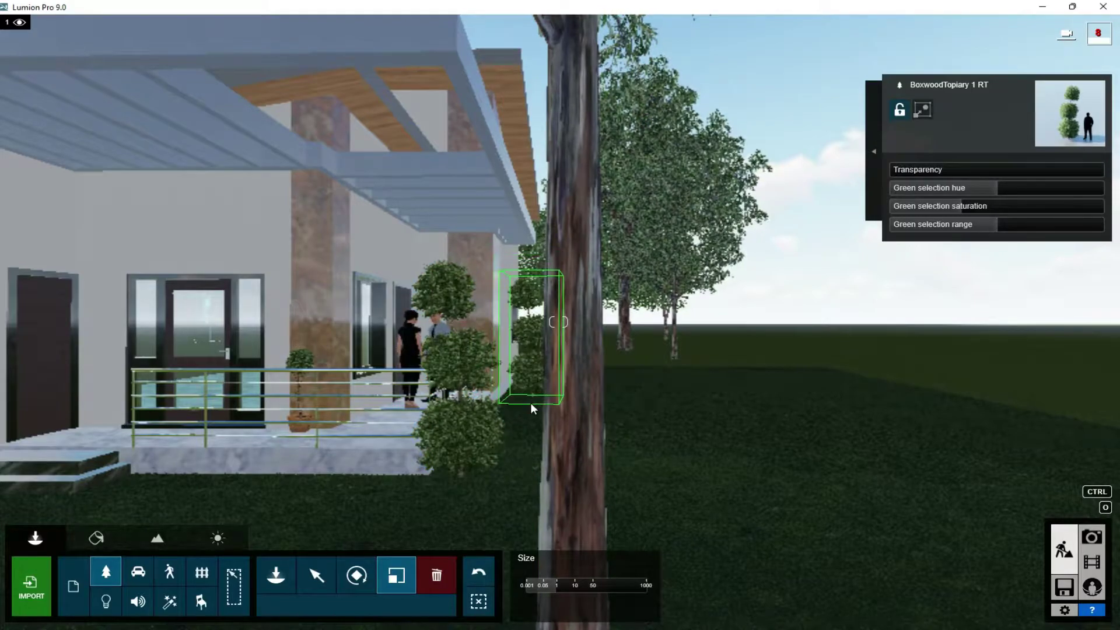
left_click(530, 402)
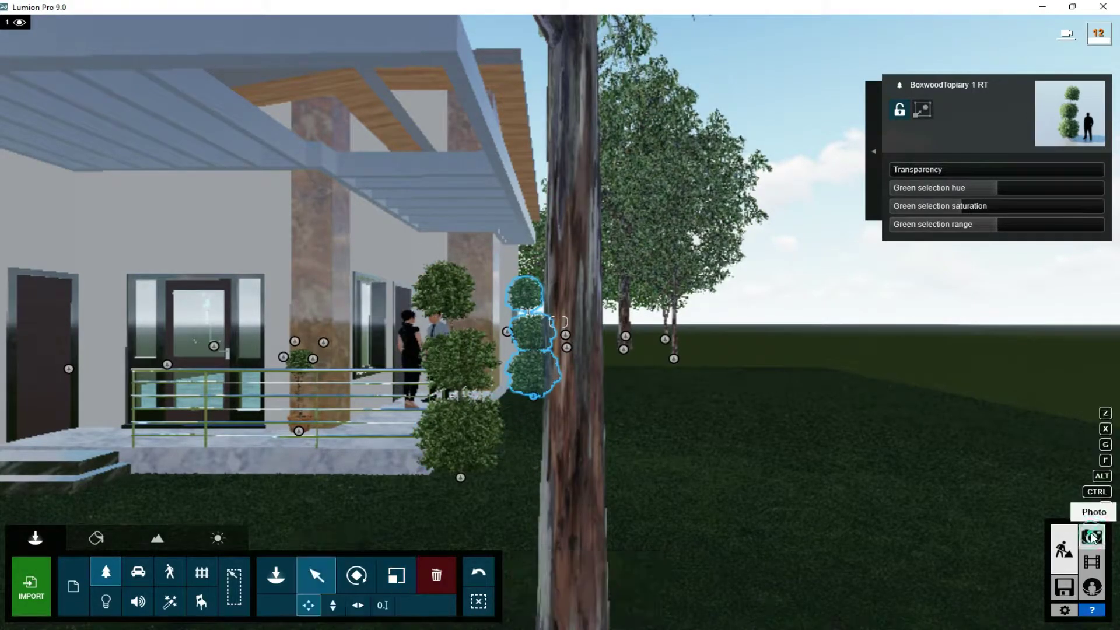
left_click(1092, 536)
Step: Check photo 1's view, then add a boxwood topiary and BananaPlant Str 02 left of the house
left_click(79, 548)
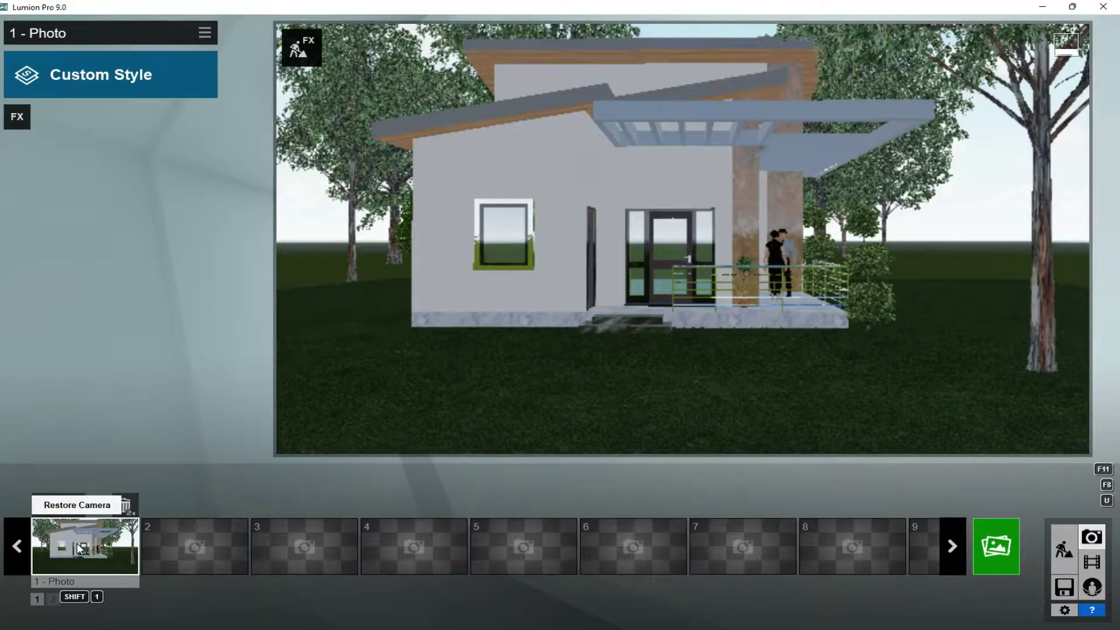
left_click(1065, 550)
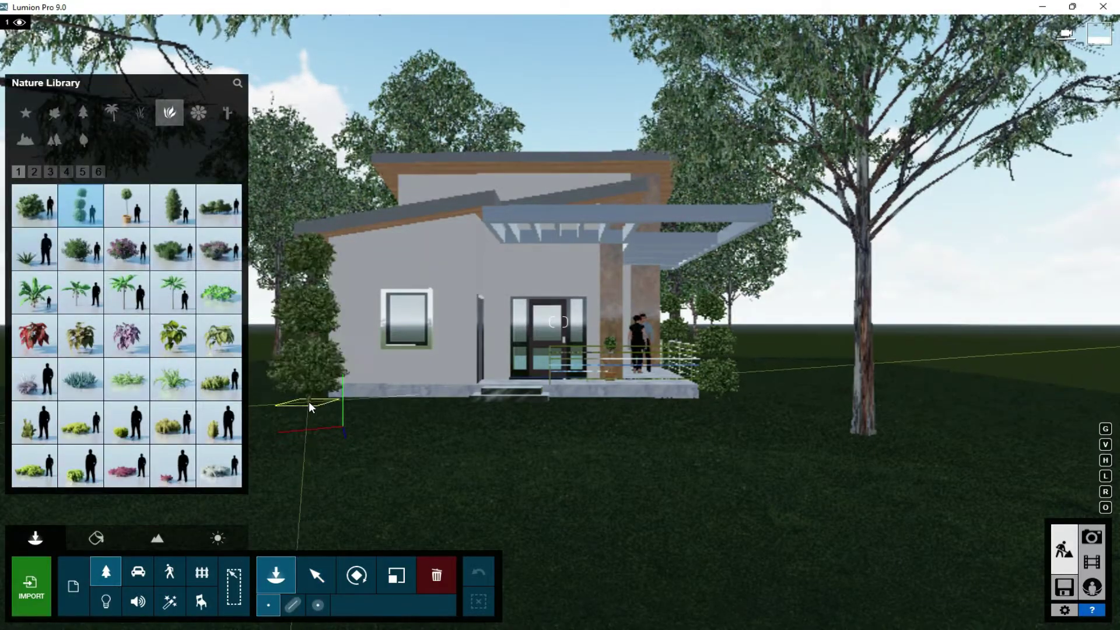
left_click(309, 403)
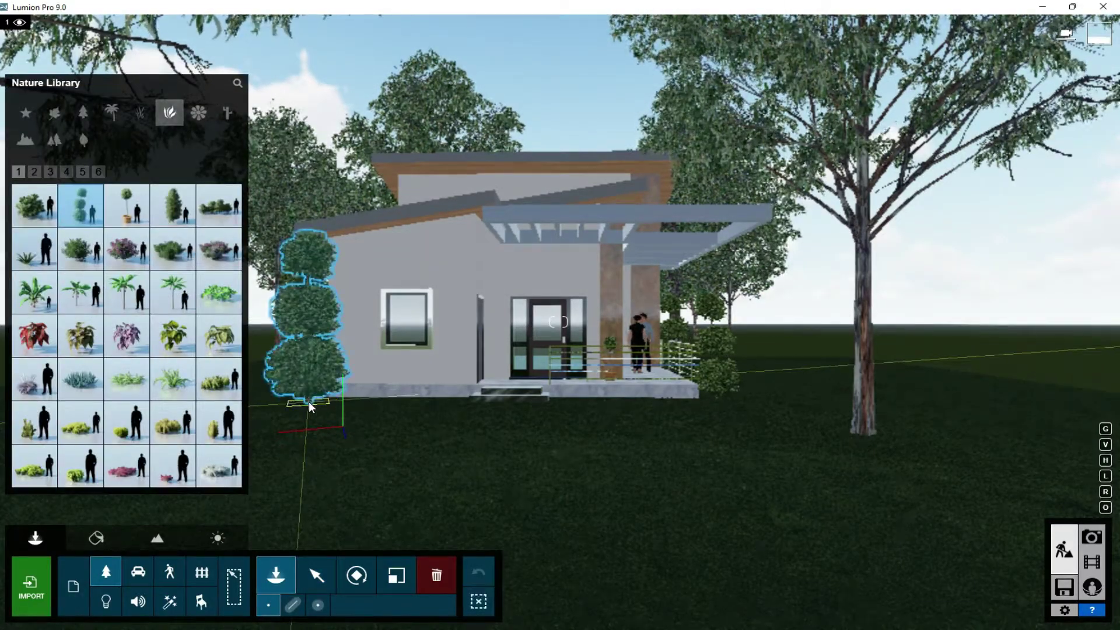
left_click(122, 291)
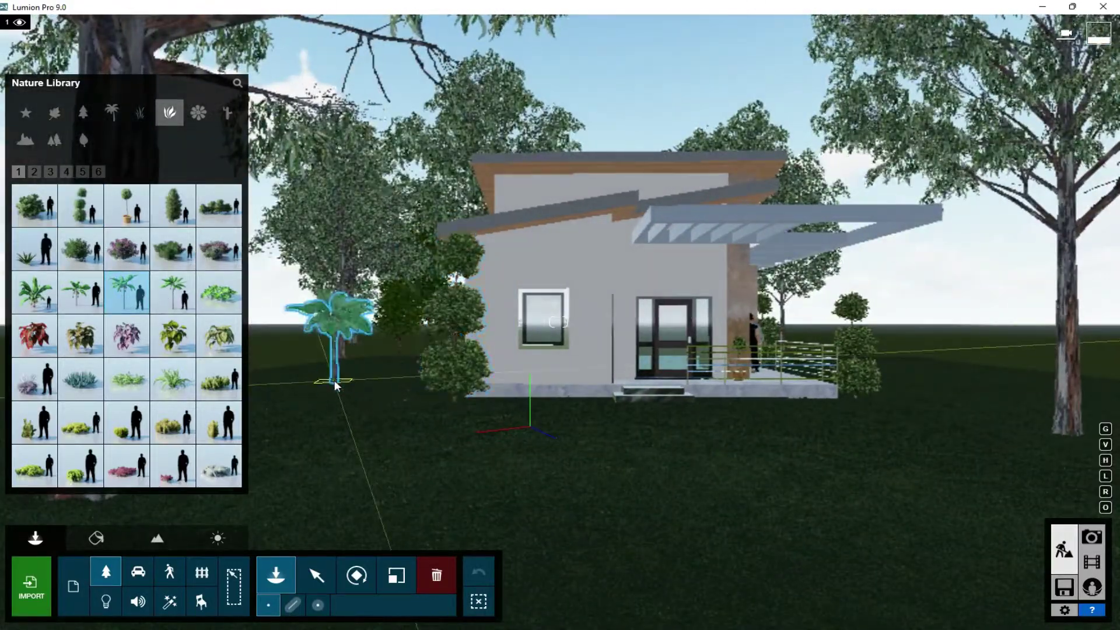
left_click(335, 380)
Step: Plant two grass clumps and two Bush Green 002 x1 shrubs along the house base and porch
left_click(173, 379)
left_click(502, 404)
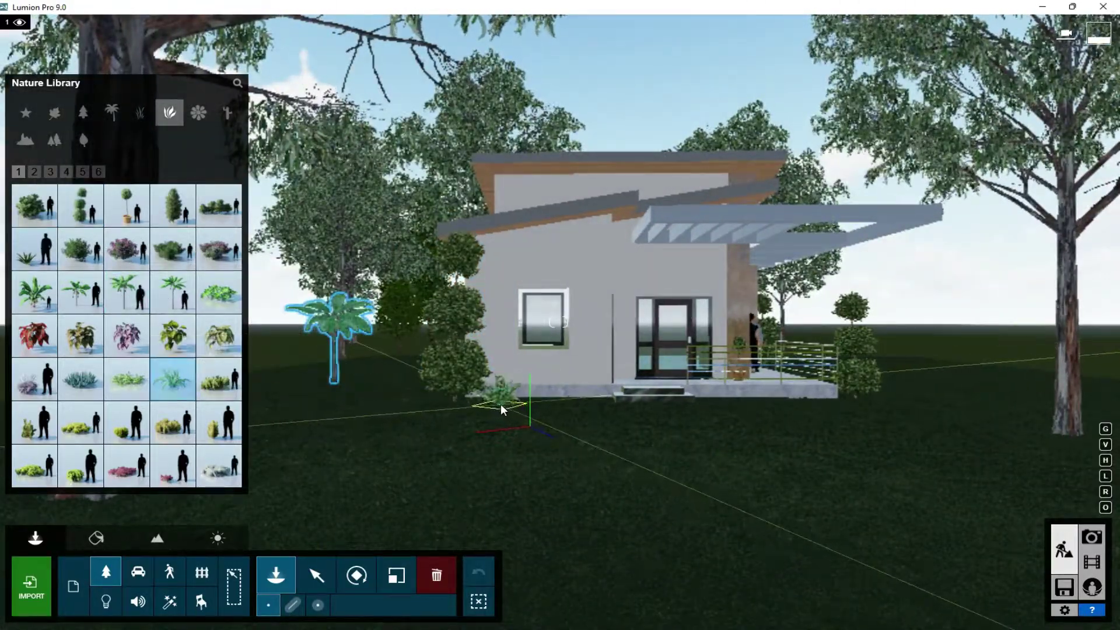
left_click(820, 406)
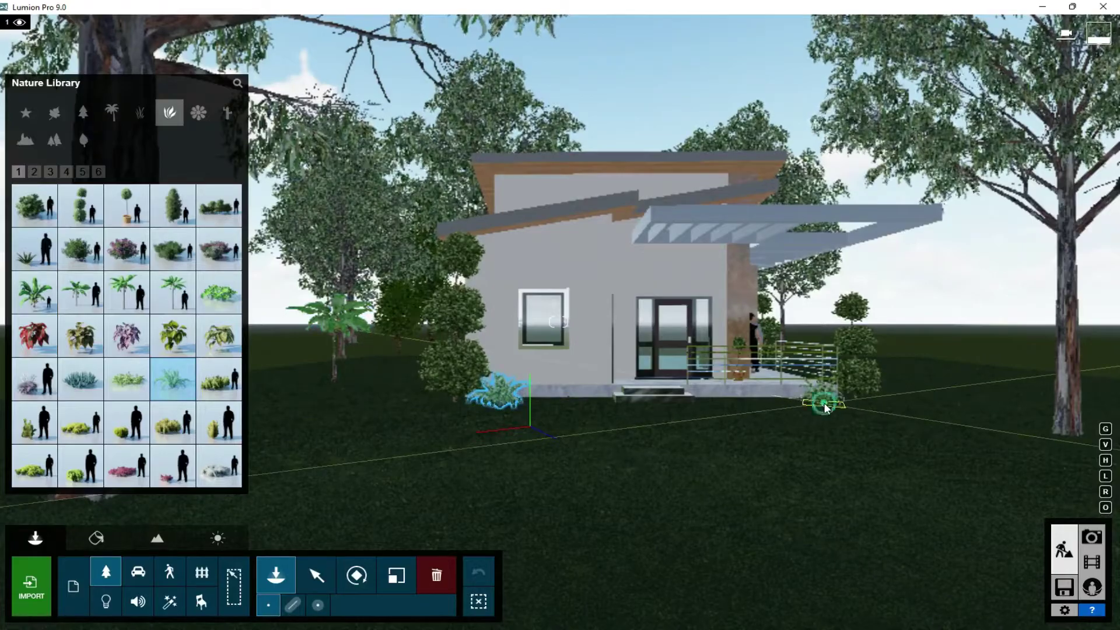
left_click(126, 423)
left_click(534, 407)
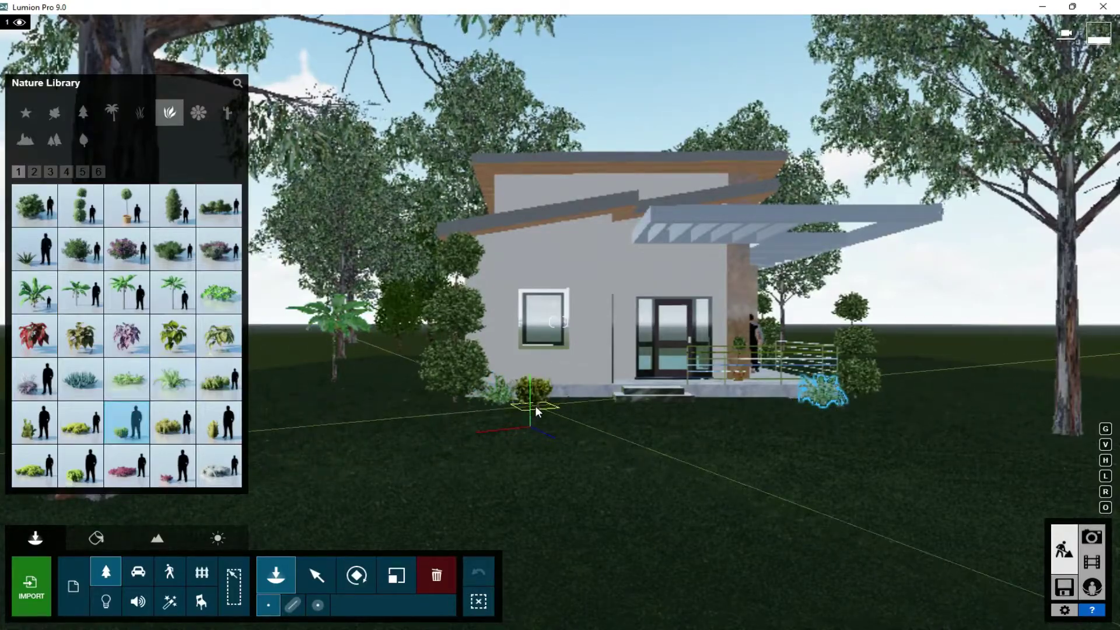
left_click(783, 403)
Step: Plant a palm among the left trees and an enlarged Canary Island date palm
key("a")
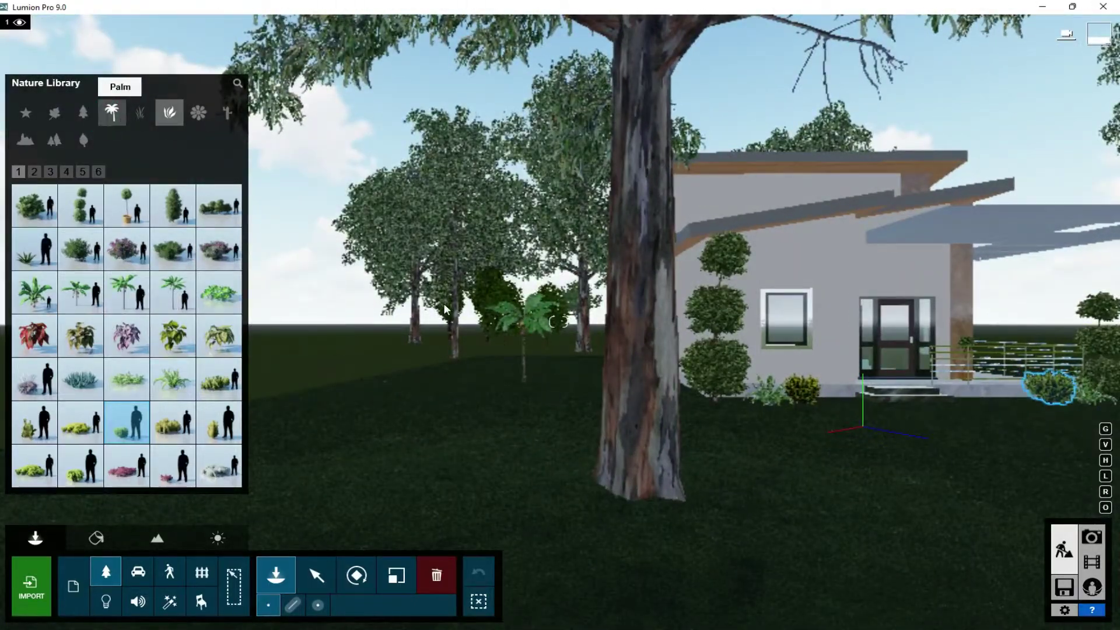
left_click(111, 113)
left_click(173, 205)
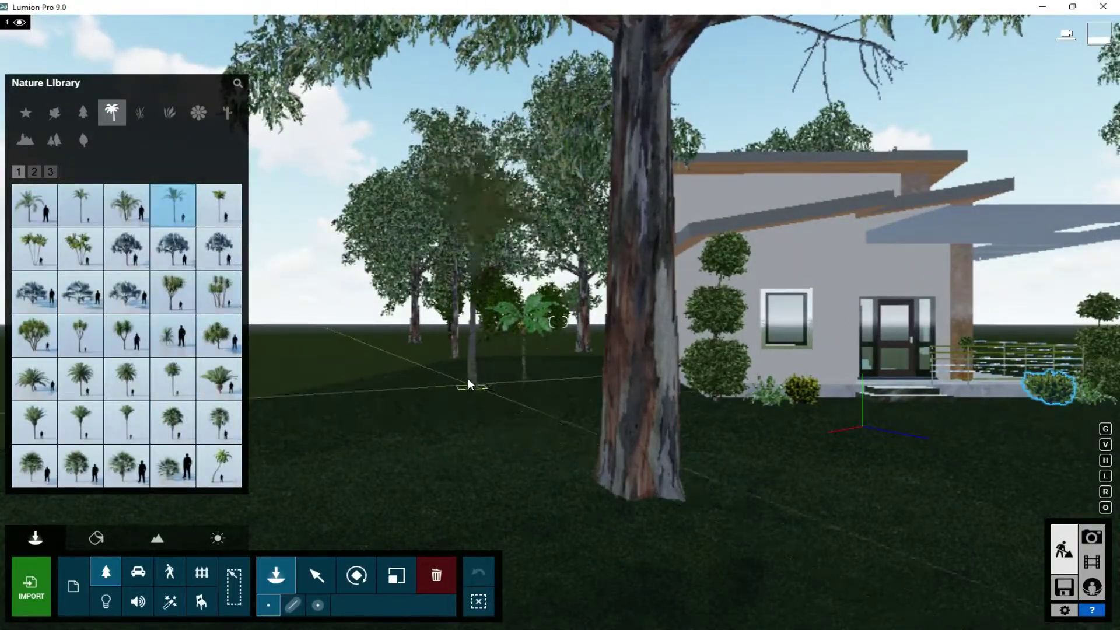
left_click(465, 386)
left_click(81, 379)
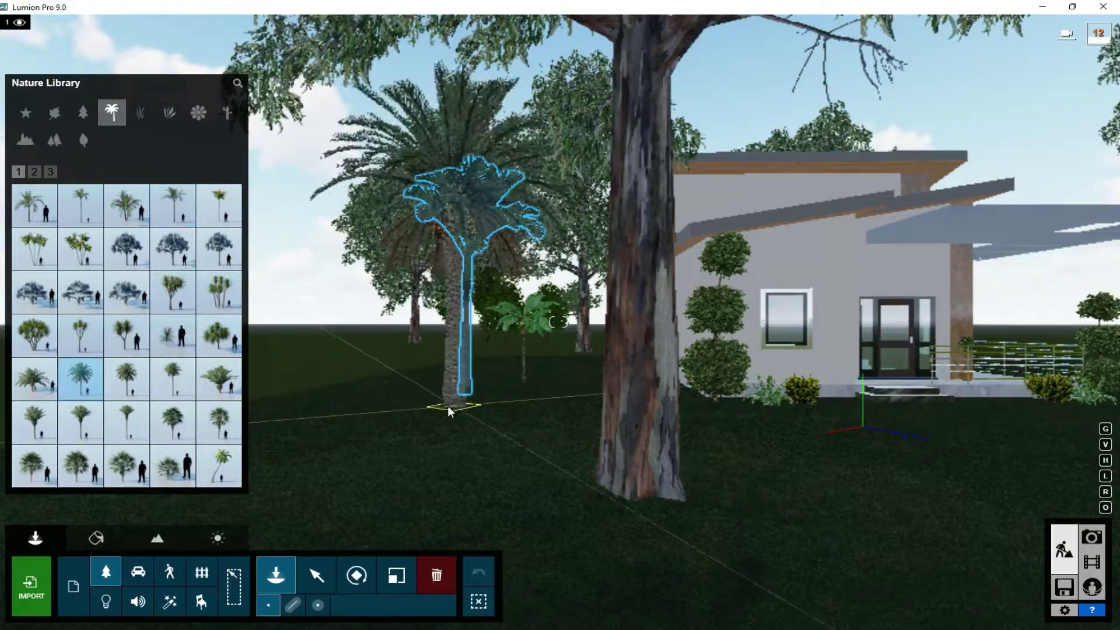
left_click(504, 401)
key("l")
left_click_drag(499, 400, 506, 330)
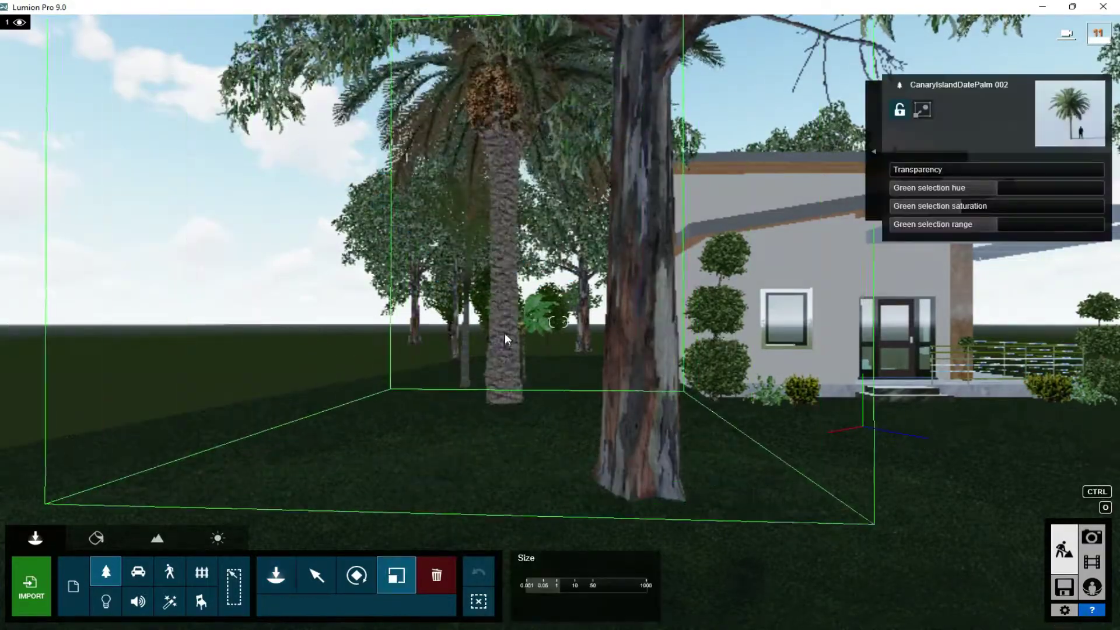
Step: Check photo 1's view and move the date palm behind the eucalyptus
left_click(1093, 537)
left_click(62, 530)
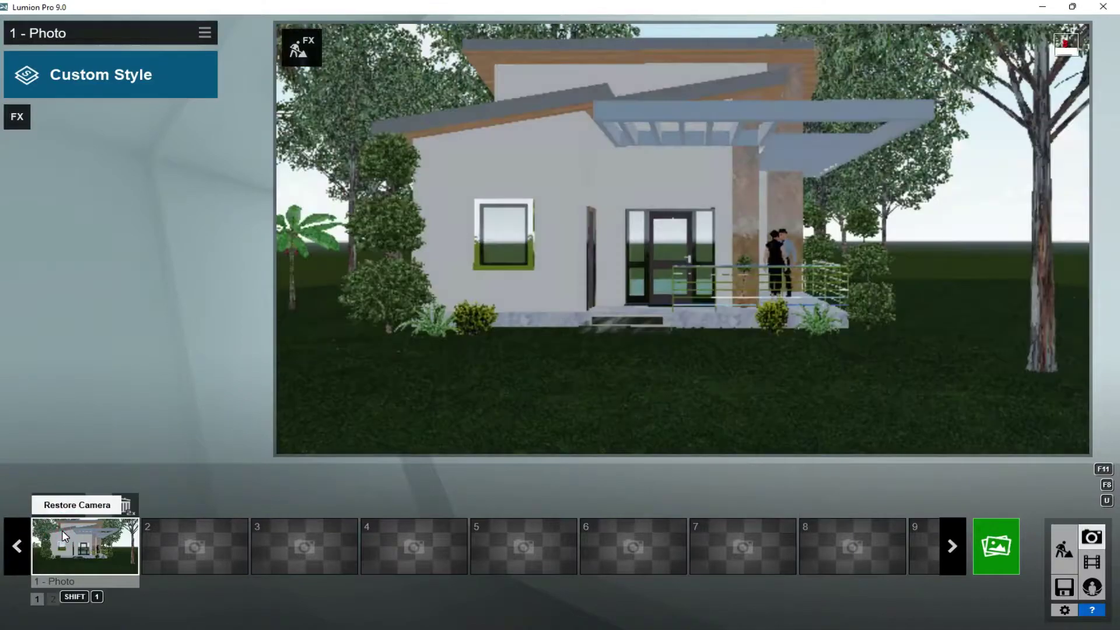
left_click(1070, 547)
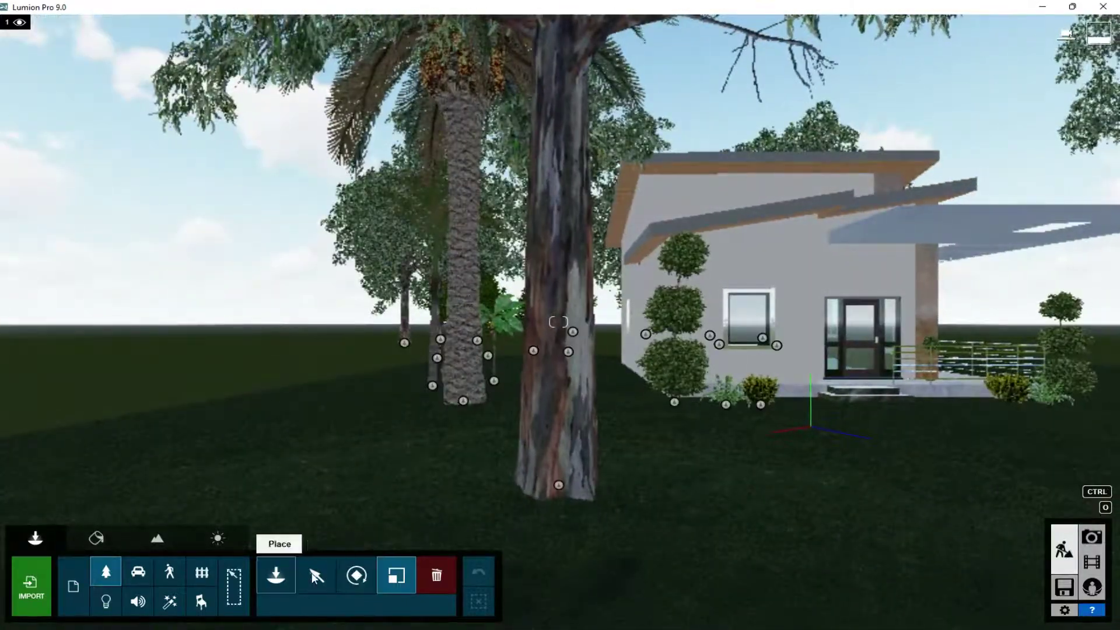
left_click(317, 576)
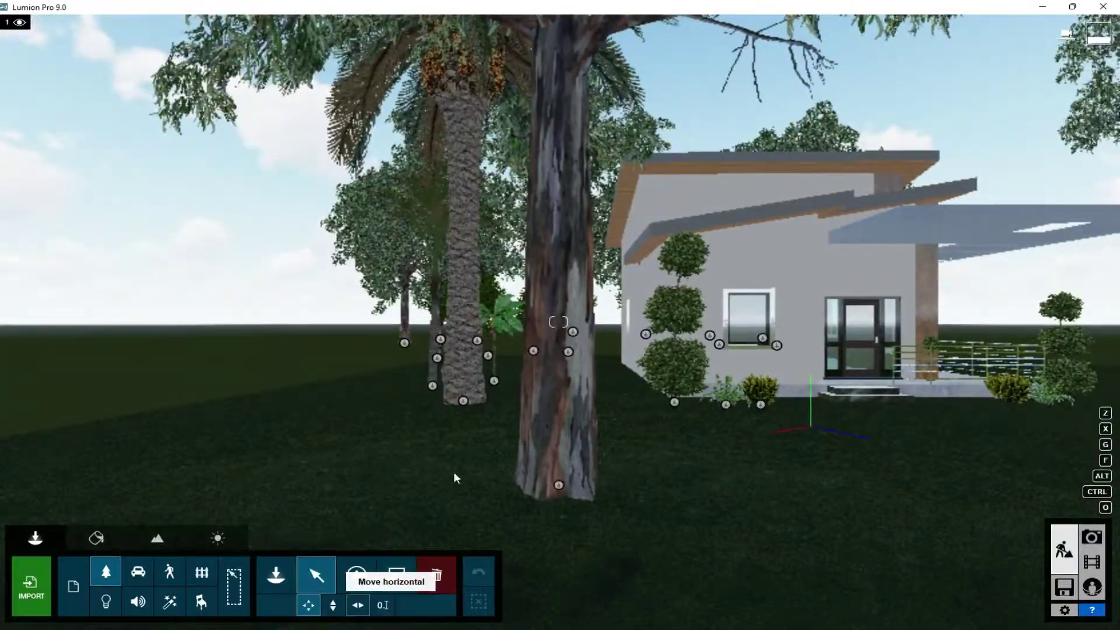
left_click_drag(463, 401, 502, 404)
Step: Put a smaller copy of the date palm behind the house's right side
key("d")
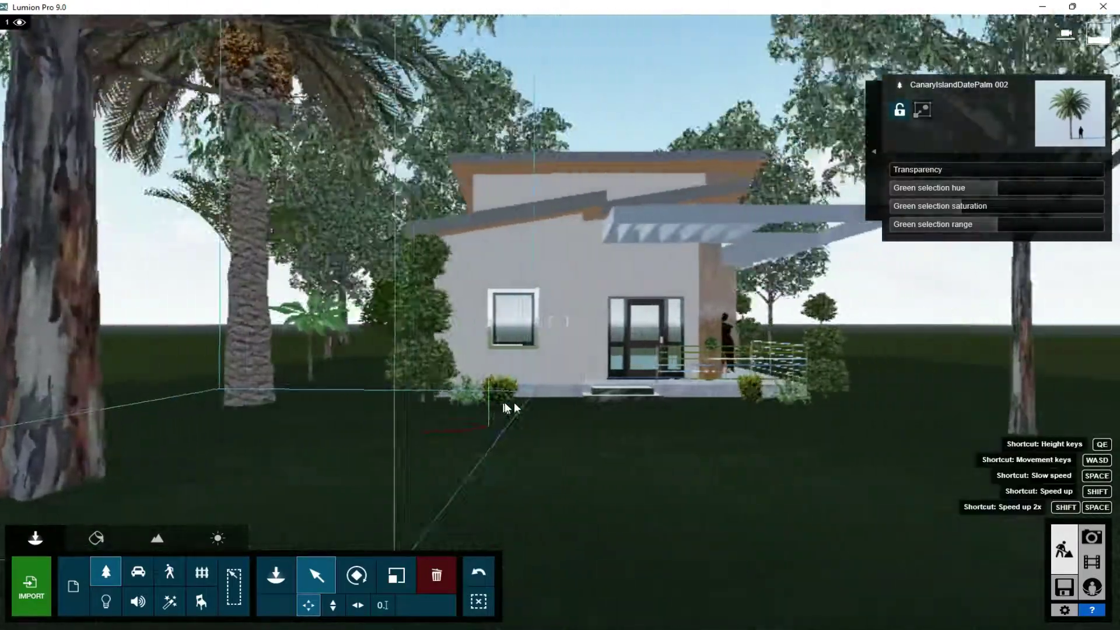
left_click_drag(93, 404, 773, 395, "alt")
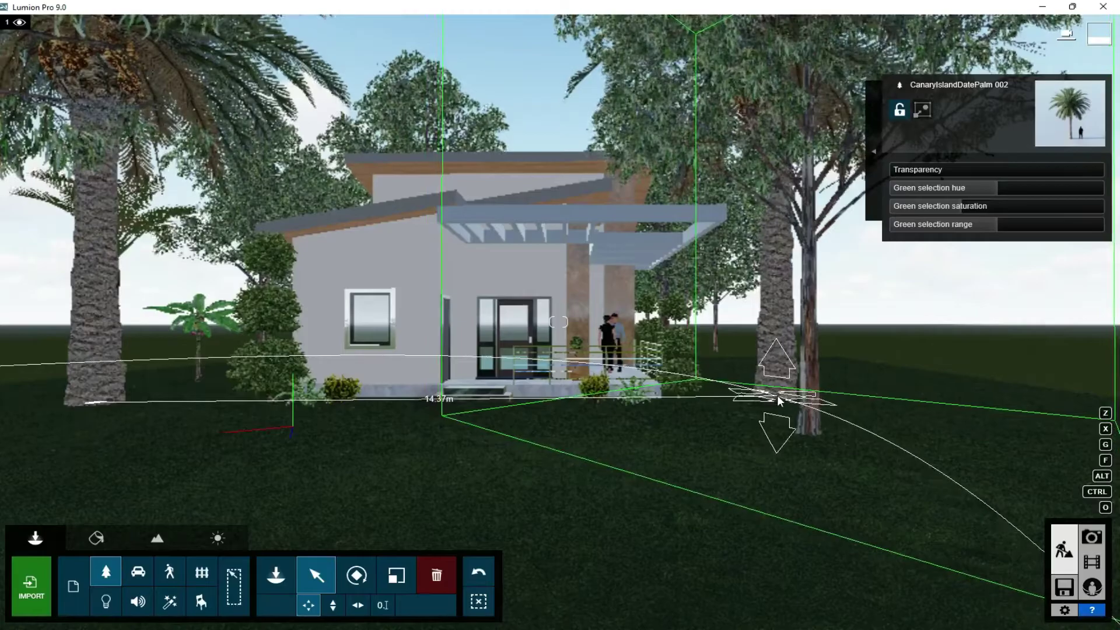
left_click_drag(772, 396, 772, 466, "alt")
left_click(407, 575)
key("a")
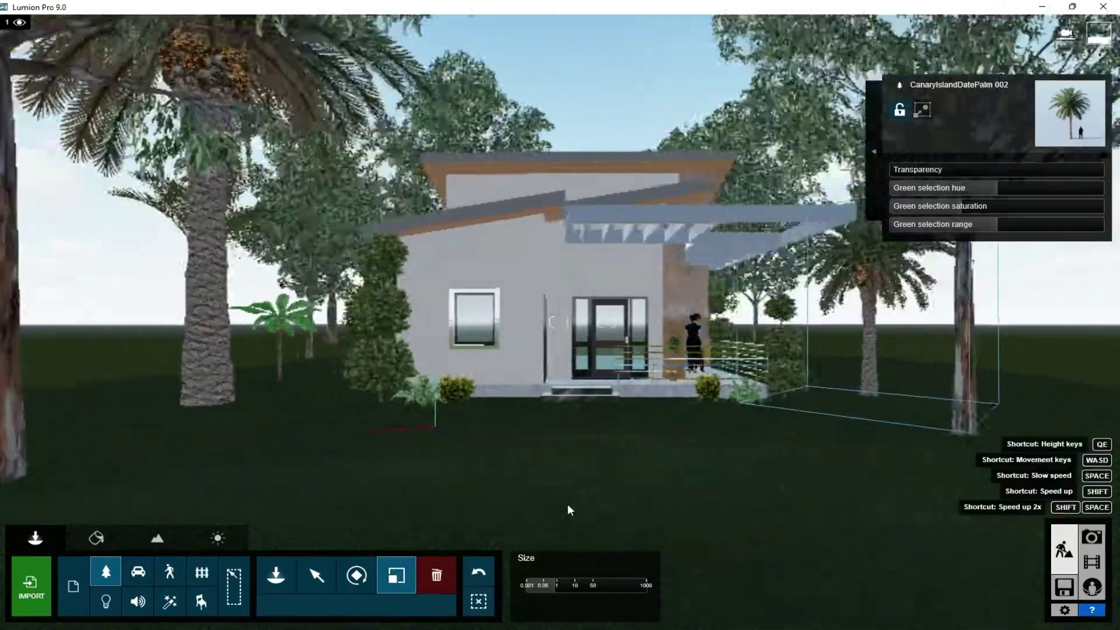
left_click(279, 581)
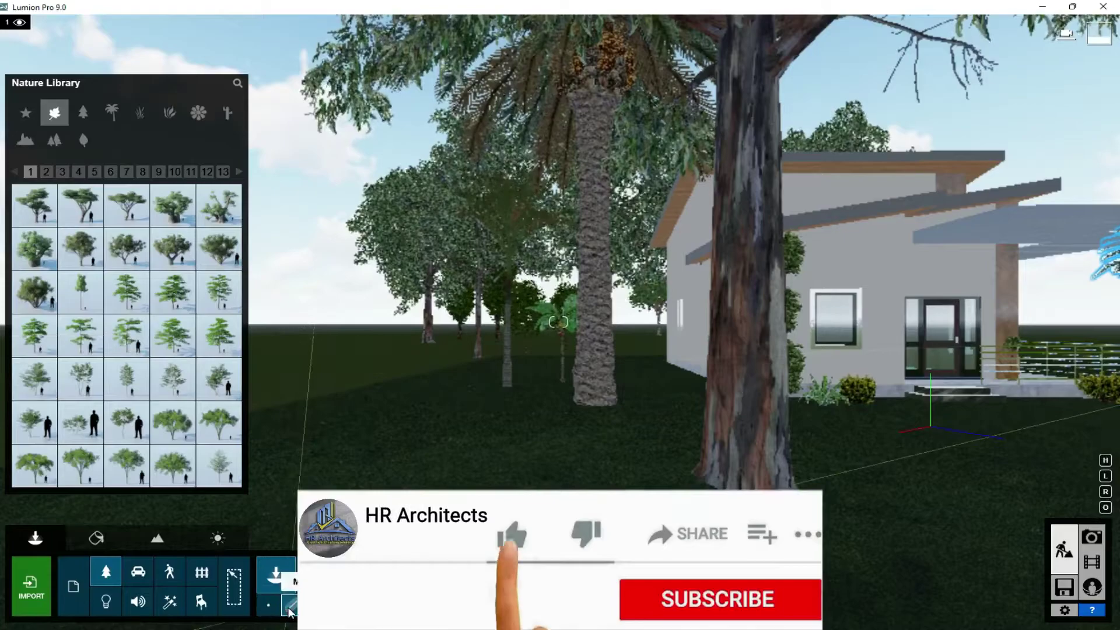
Step: Choose three tree models for line placement of a tree row
left_click(86, 392)
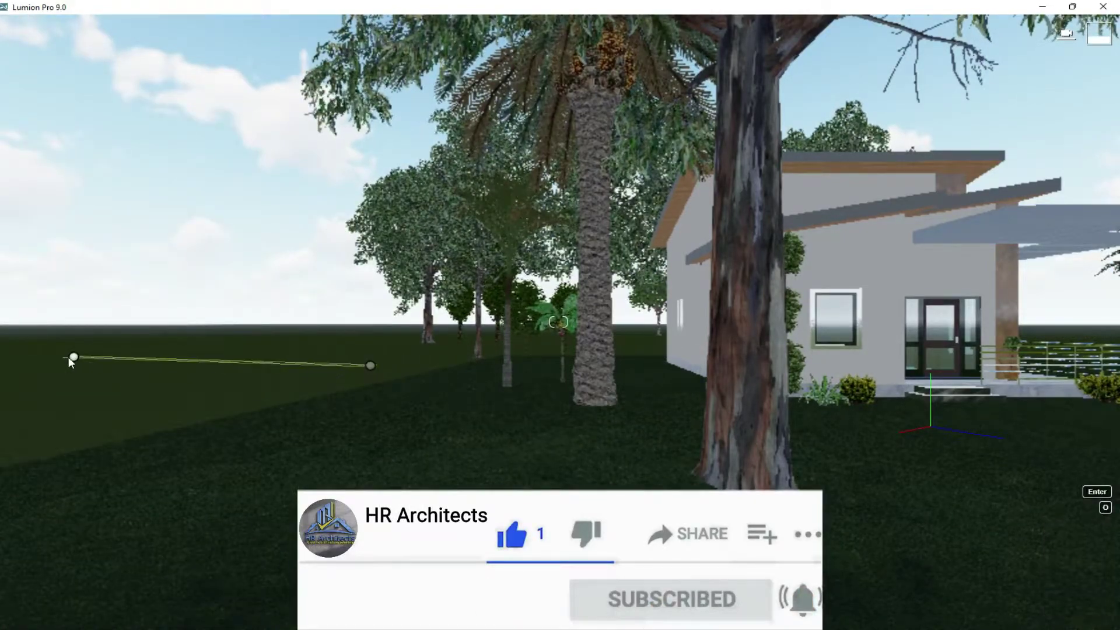
left_click(69, 362)
left_click(127, 379)
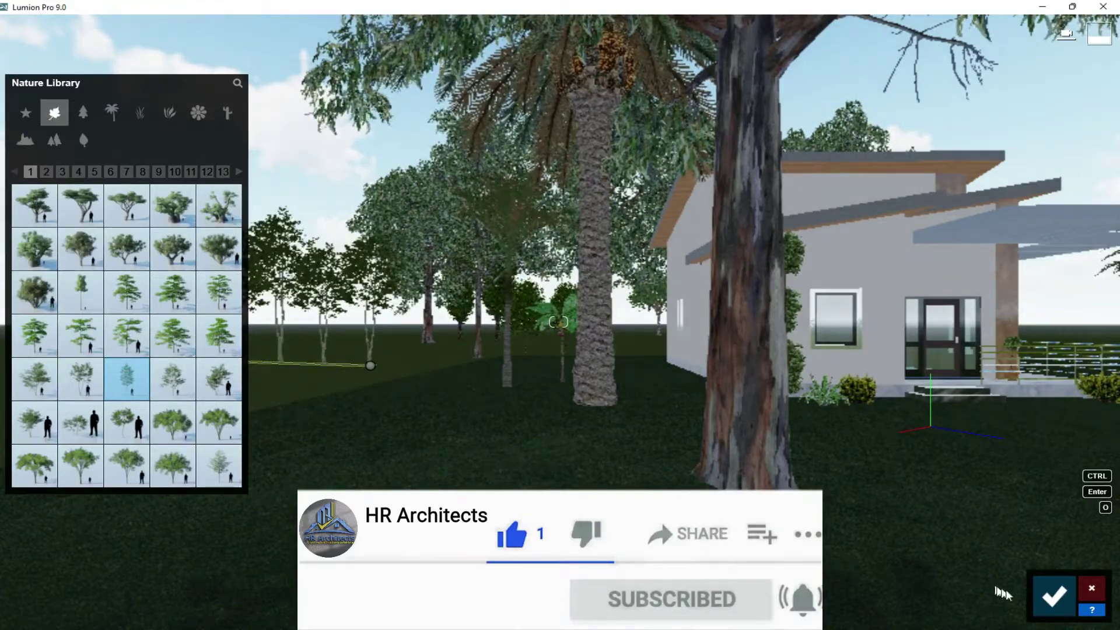
left_click(80, 466)
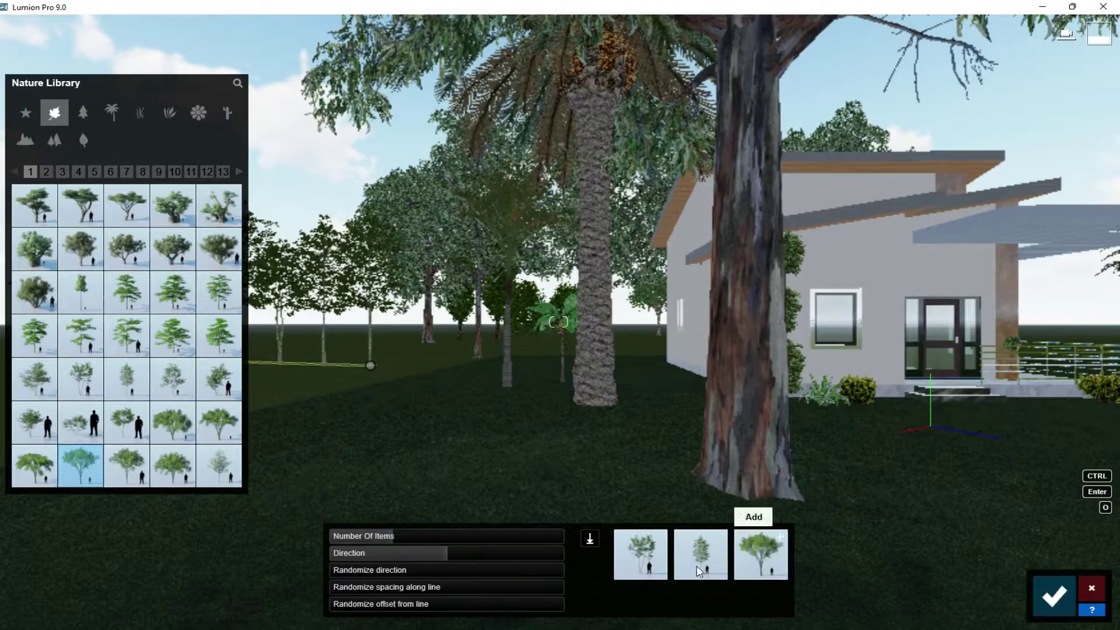
left_click(1050, 595)
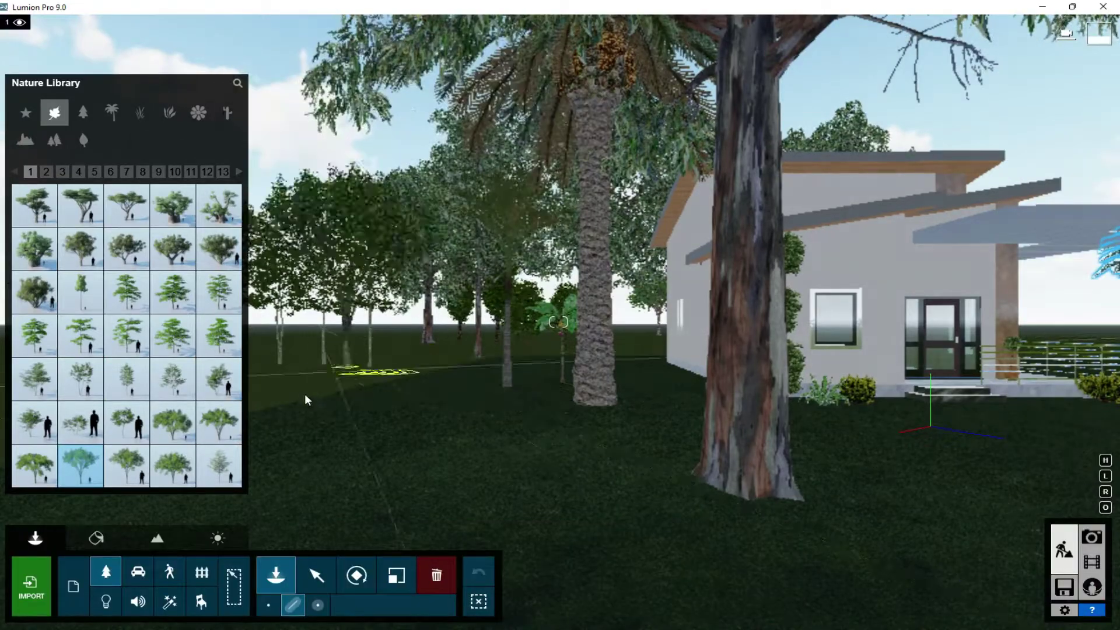
Step: Draw the tree line across the lawn left of the house and confirm the row
left_click(278, 404)
left_click(352, 341)
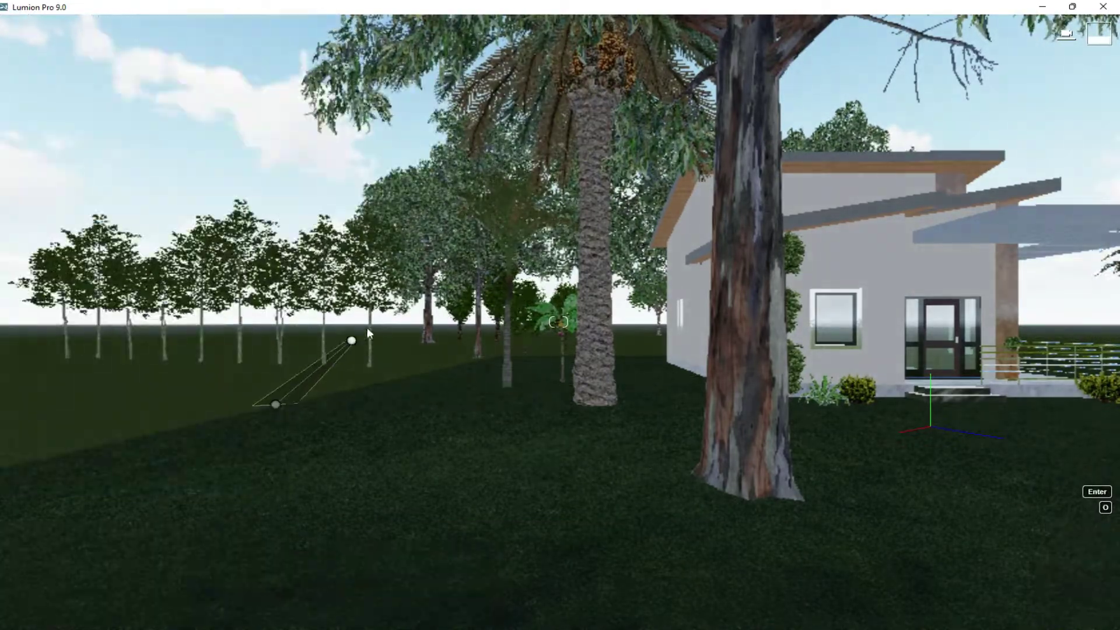
left_click(402, 335)
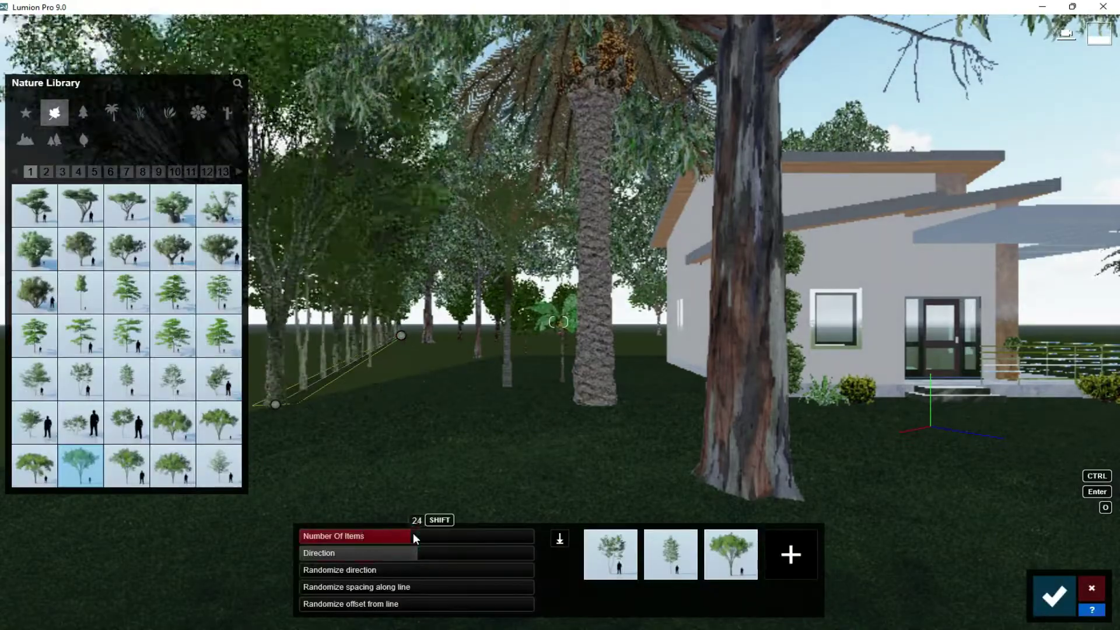
left_click(80, 171)
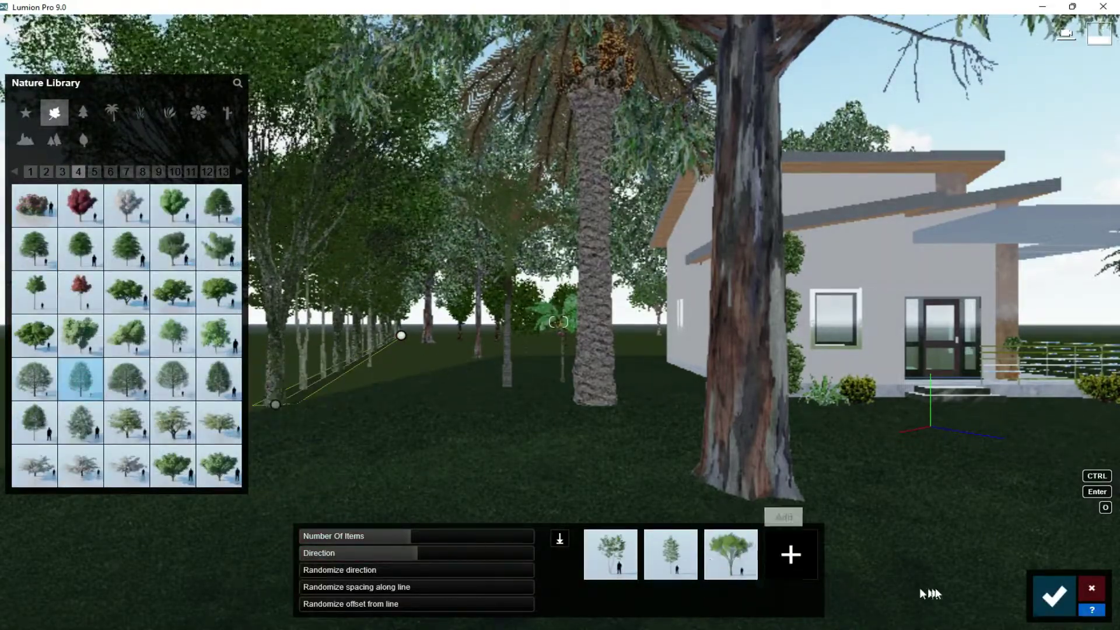
left_click(1055, 596)
left_click(127, 422)
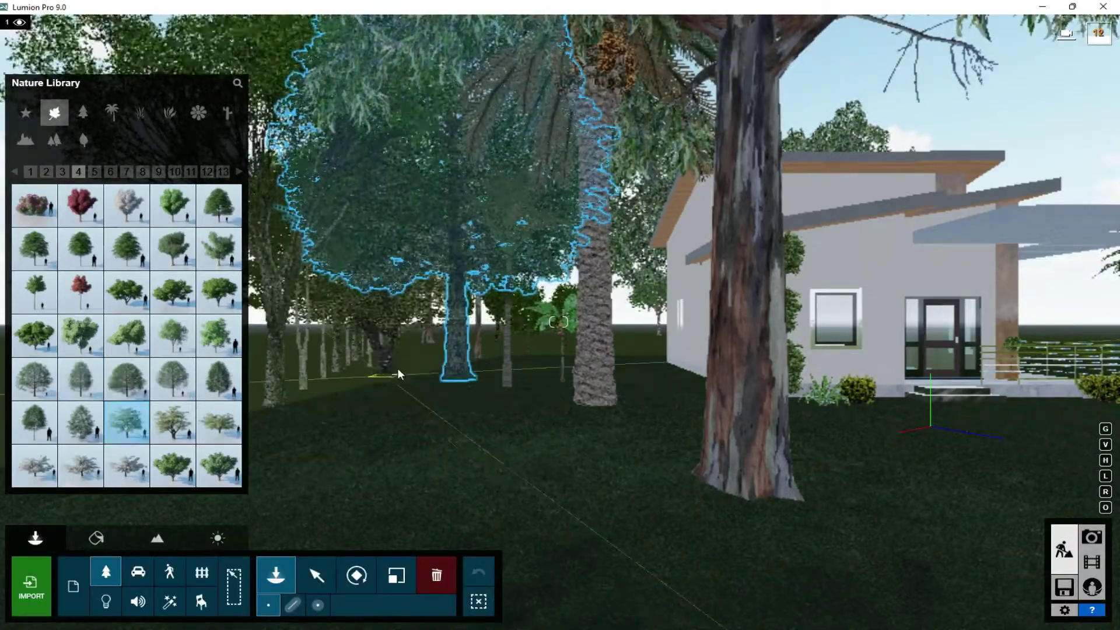
Step: Select the blossomed cherry tree and check the framing from the saved photo camera
left_click(127, 465)
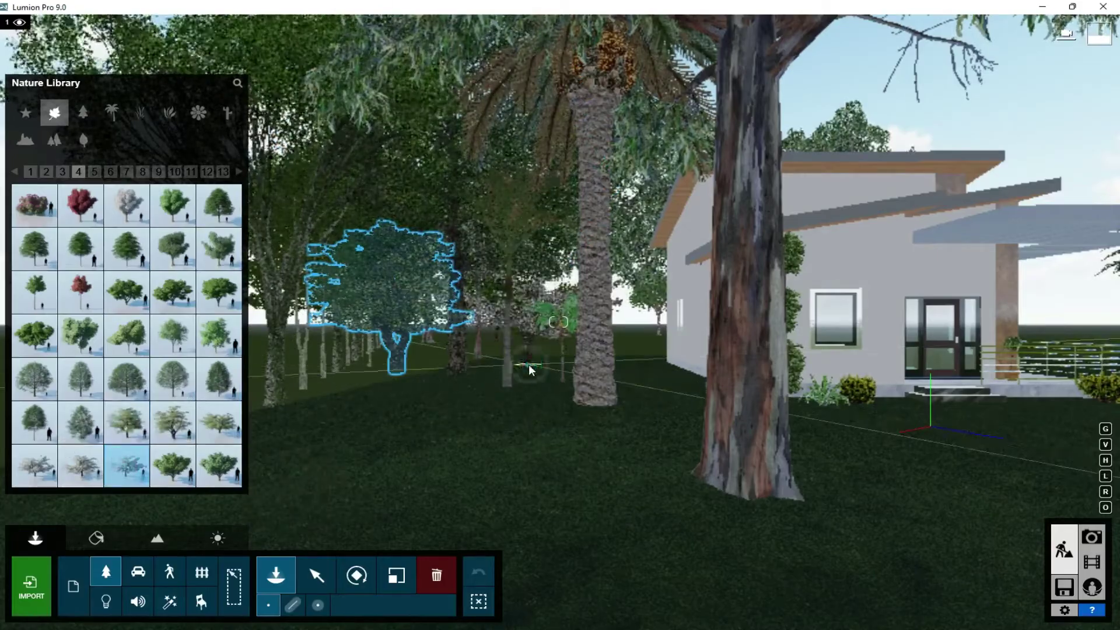
left_click(1091, 536)
left_click(74, 533)
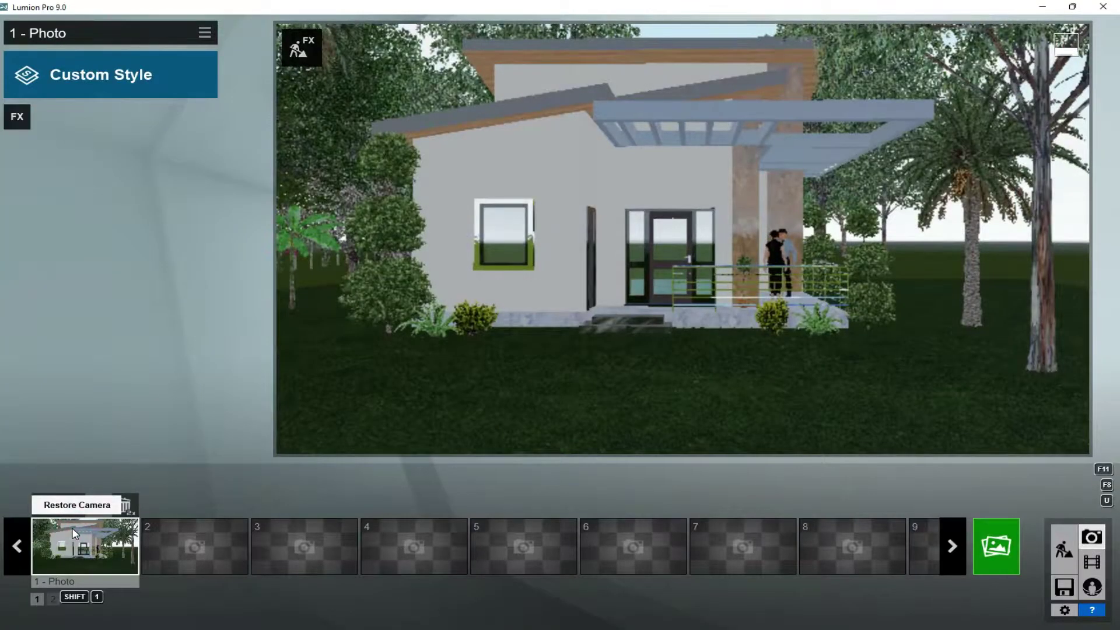
left_click(1064, 548)
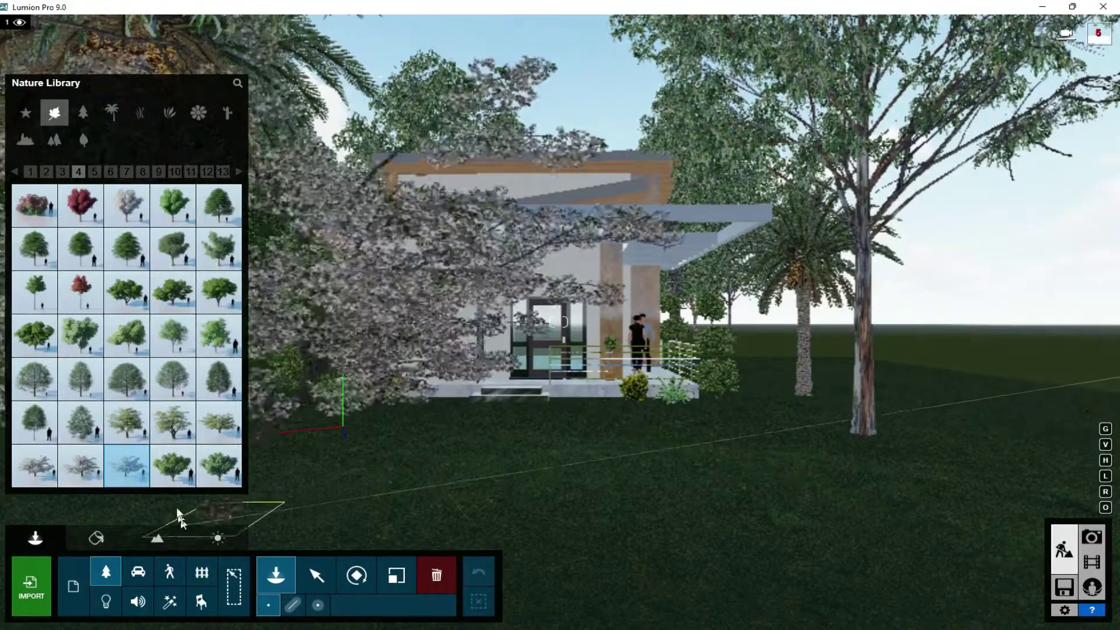
Step: Plant a European linden right of the house, shrink it and move it closer to the camera
left_click(110, 171)
left_click(134, 430)
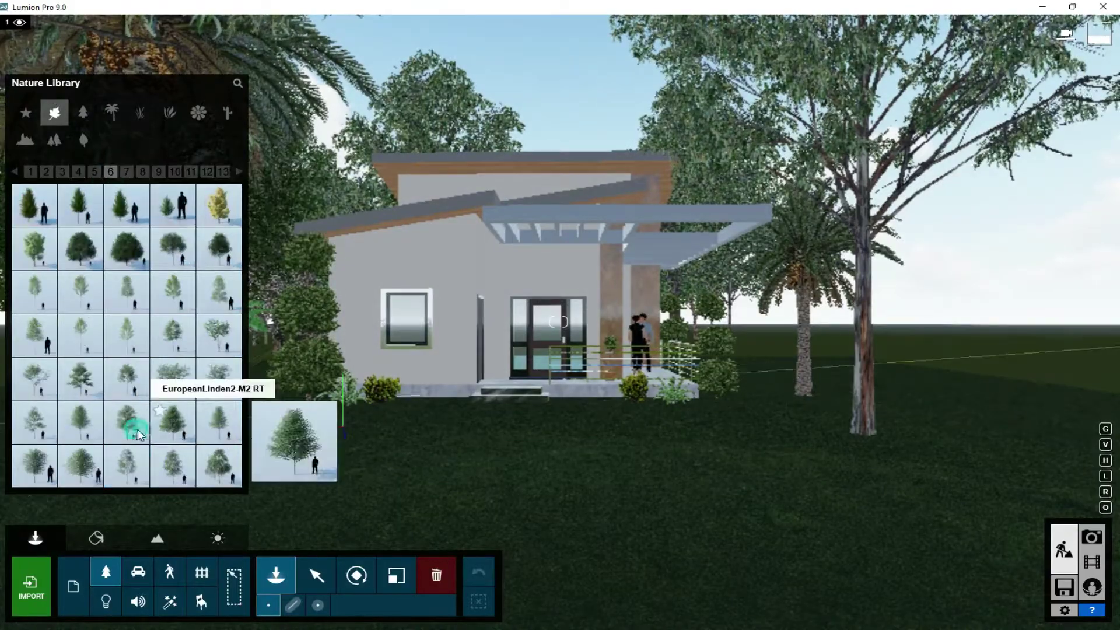
left_click(772, 368)
left_click(397, 575)
left_click_drag(770, 373, 773, 398)
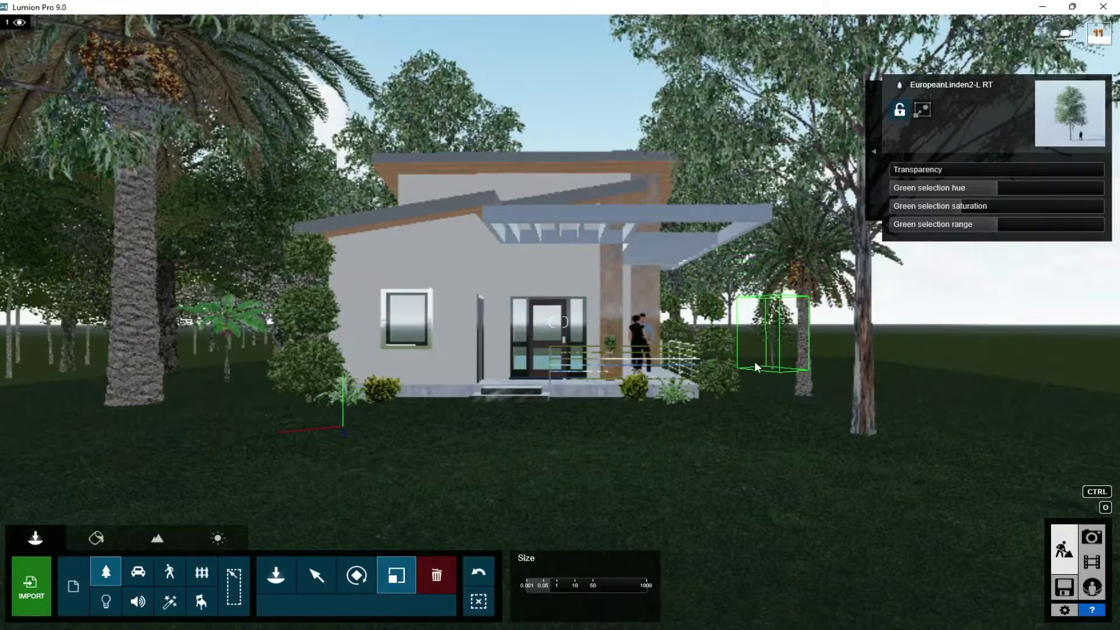
left_click(317, 576)
left_click_drag(752, 353, 756, 379)
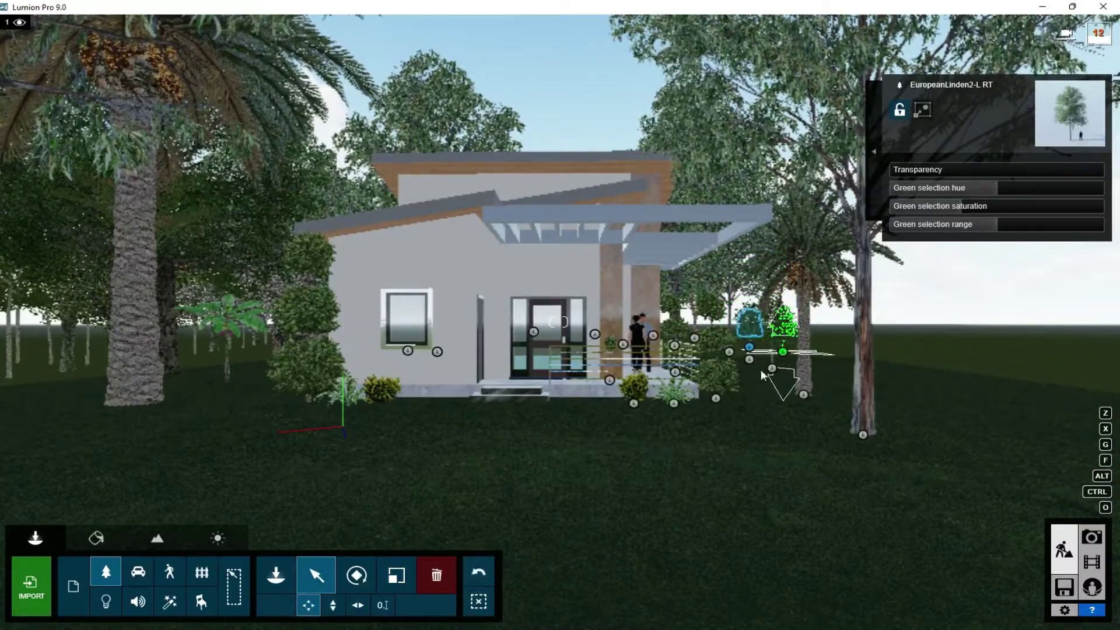
left_click(294, 576)
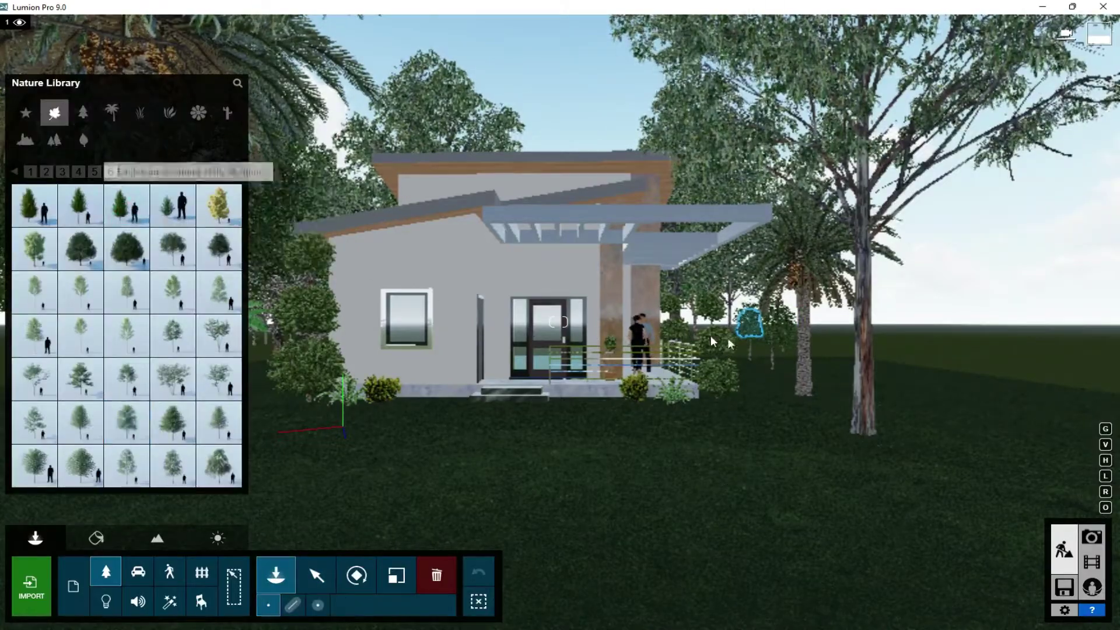
Step: Plant a multi-stemmed tree right of the house after checking the photo camera framing
left_click(127, 335)
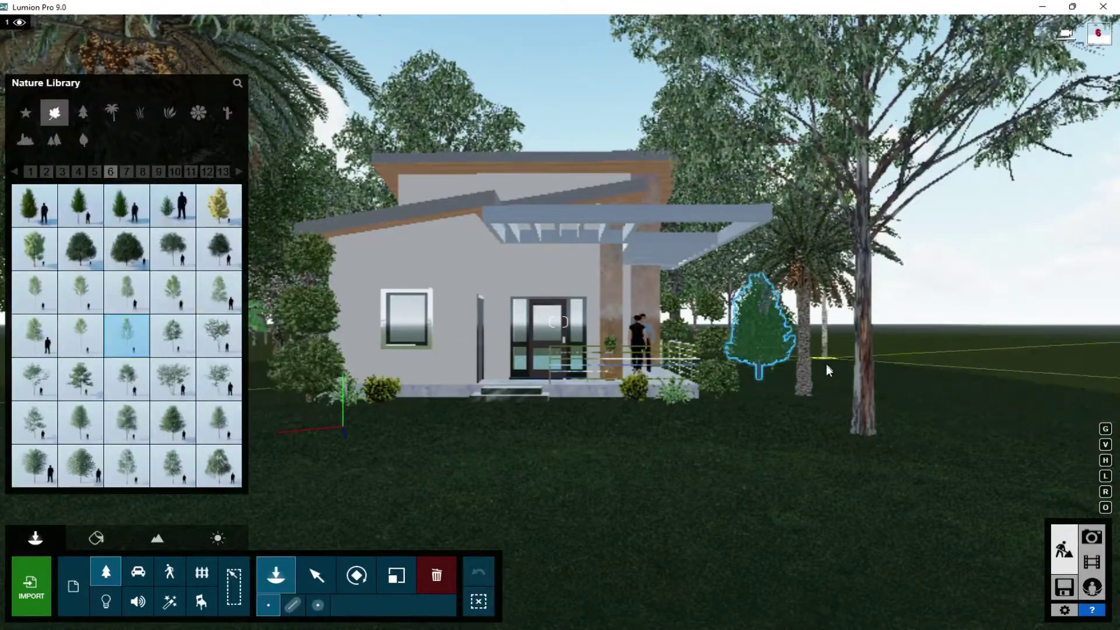
left_click(1092, 537)
left_click(60, 545)
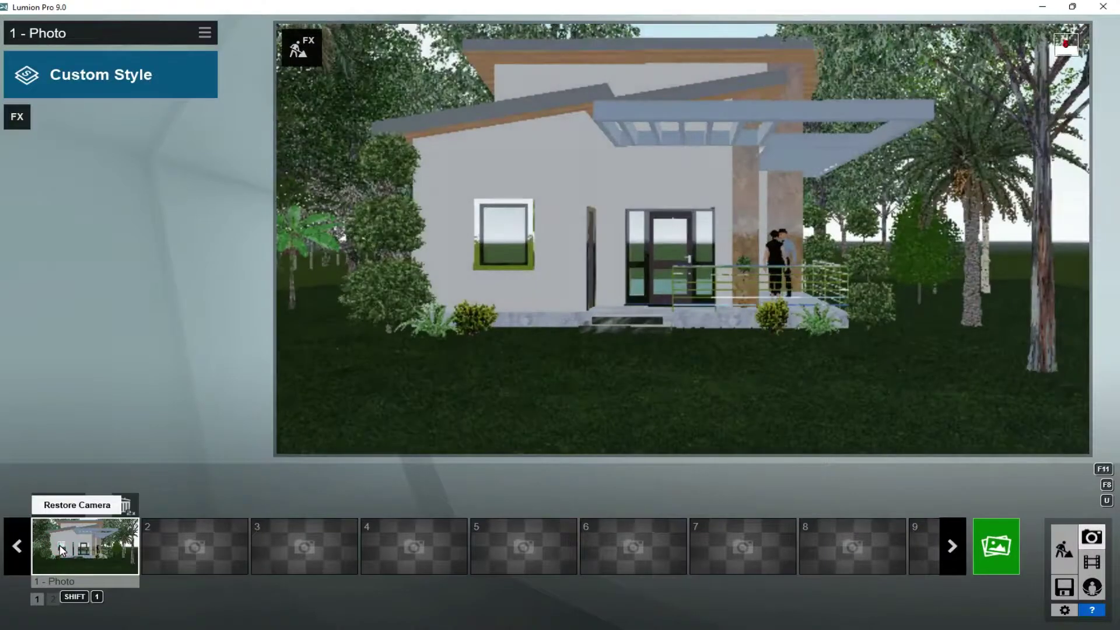
left_click(1064, 549)
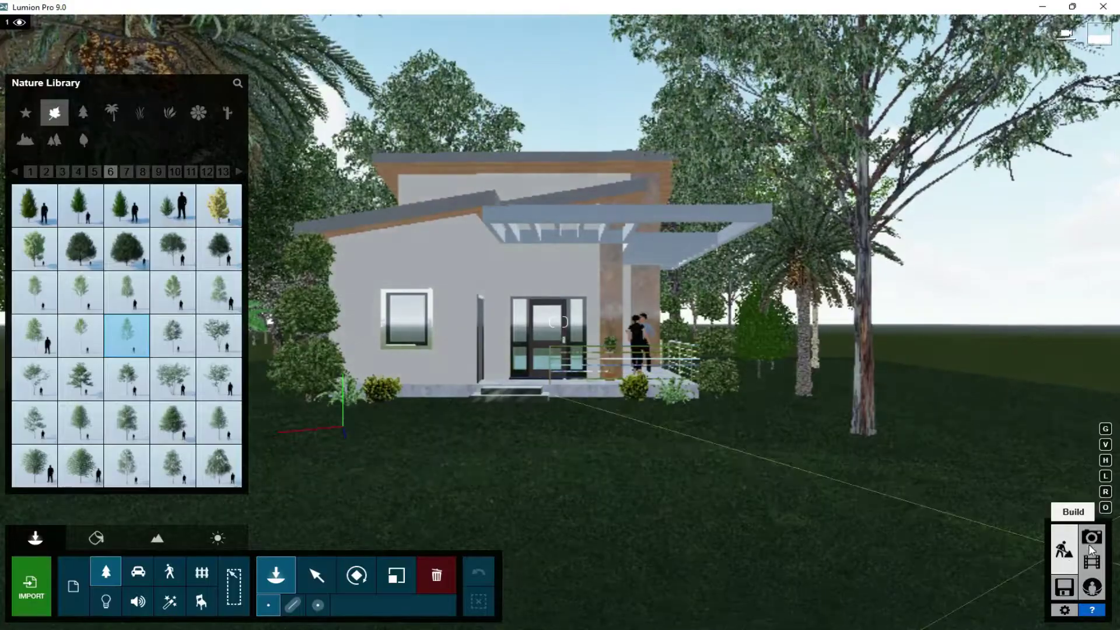
left_click(171, 380)
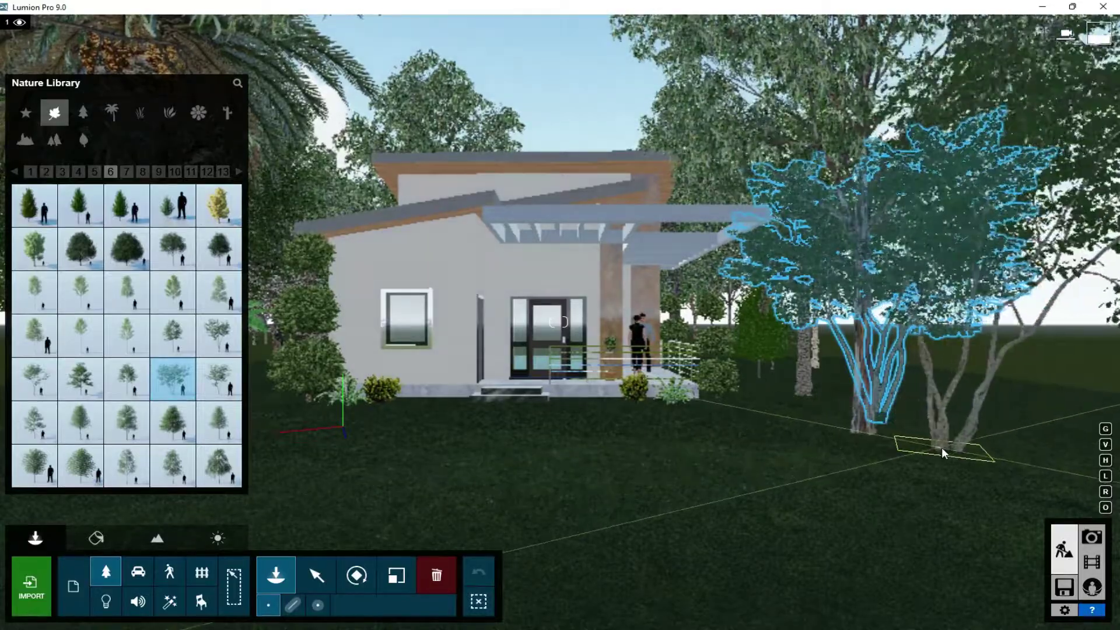
left_click(957, 447)
key("s")
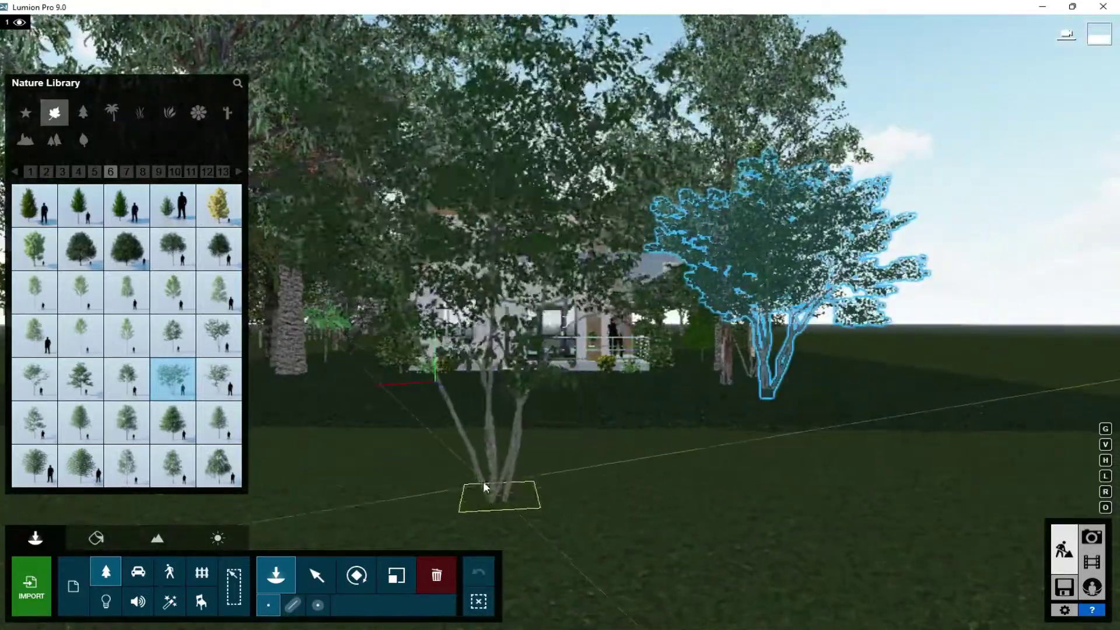
Step: From tree page 7, plant a large foreground tree, another on the right, and a Field Maple Small
left_click(126, 172)
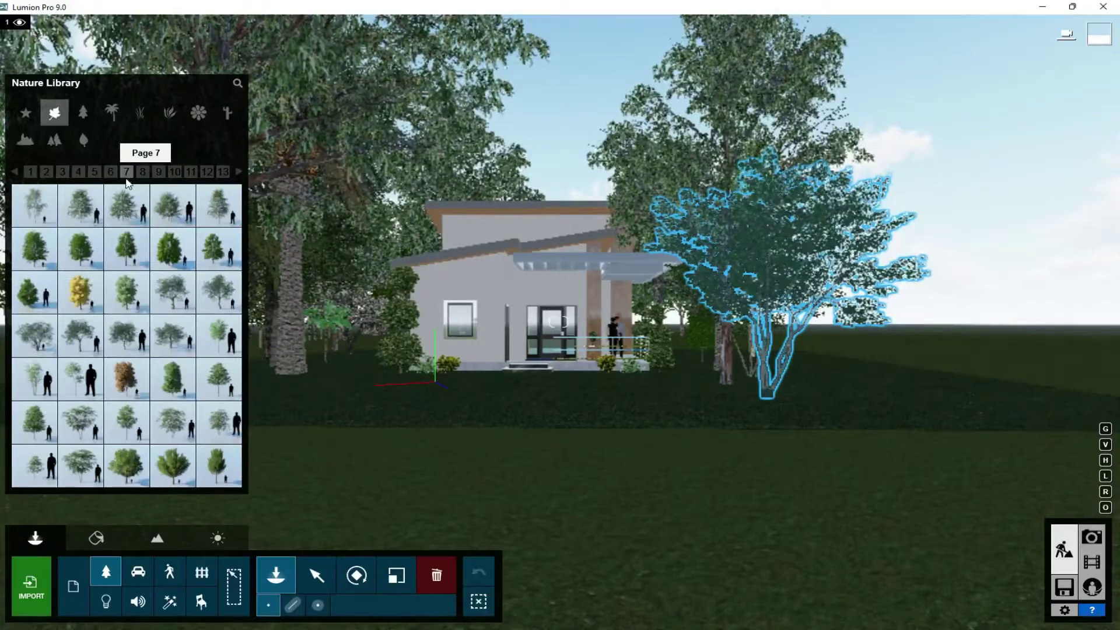
left_click(218, 465)
left_click(356, 540)
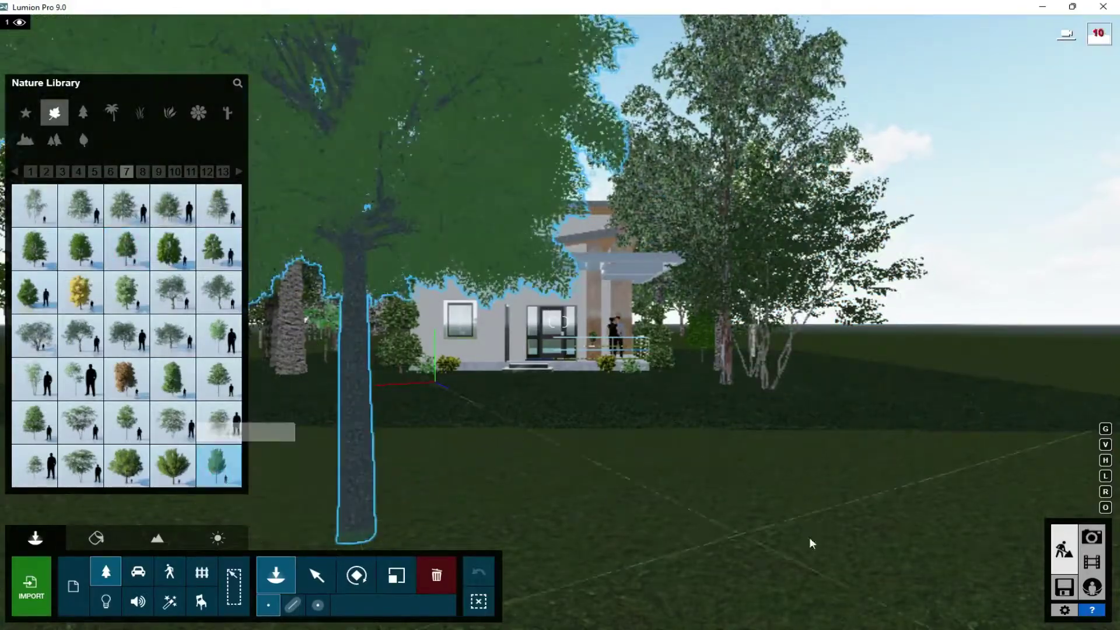
left_click(907, 520)
left_click(80, 465)
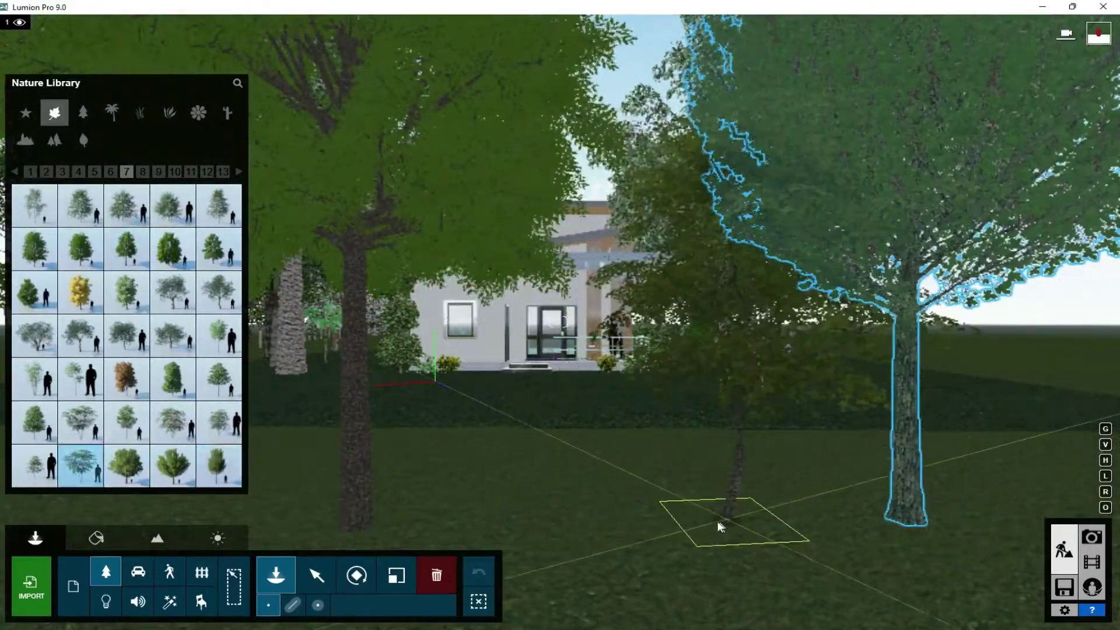
left_click(721, 527)
Step: Review the restored front view in Photo mode, then return to Build mode
left_click(1091, 537)
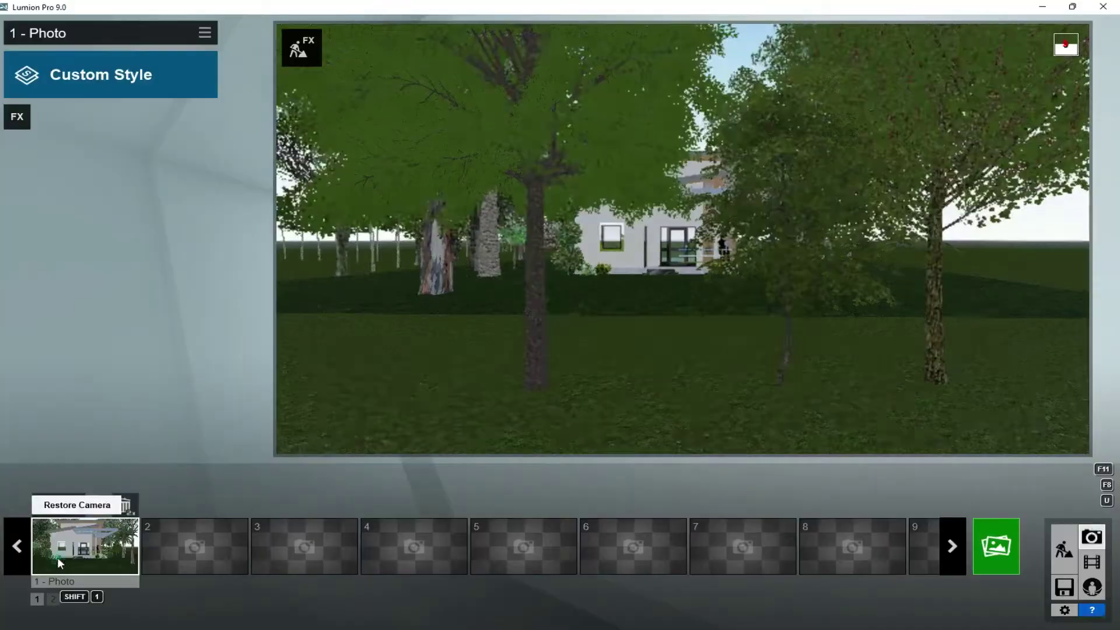
left_click(58, 558)
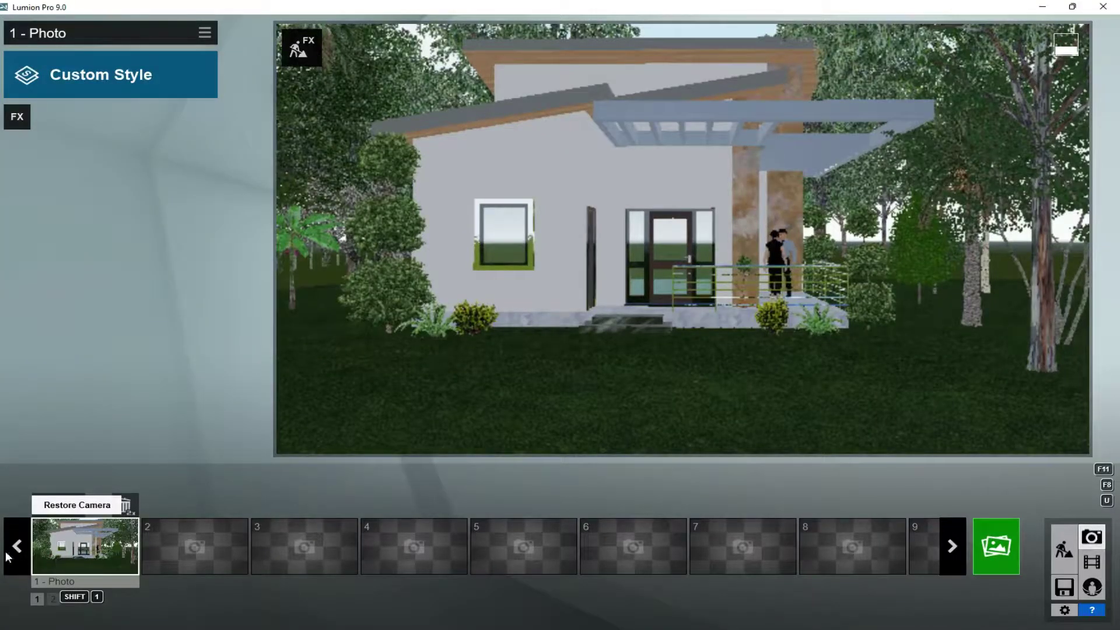
left_click(112, 93)
left_click(890, 134)
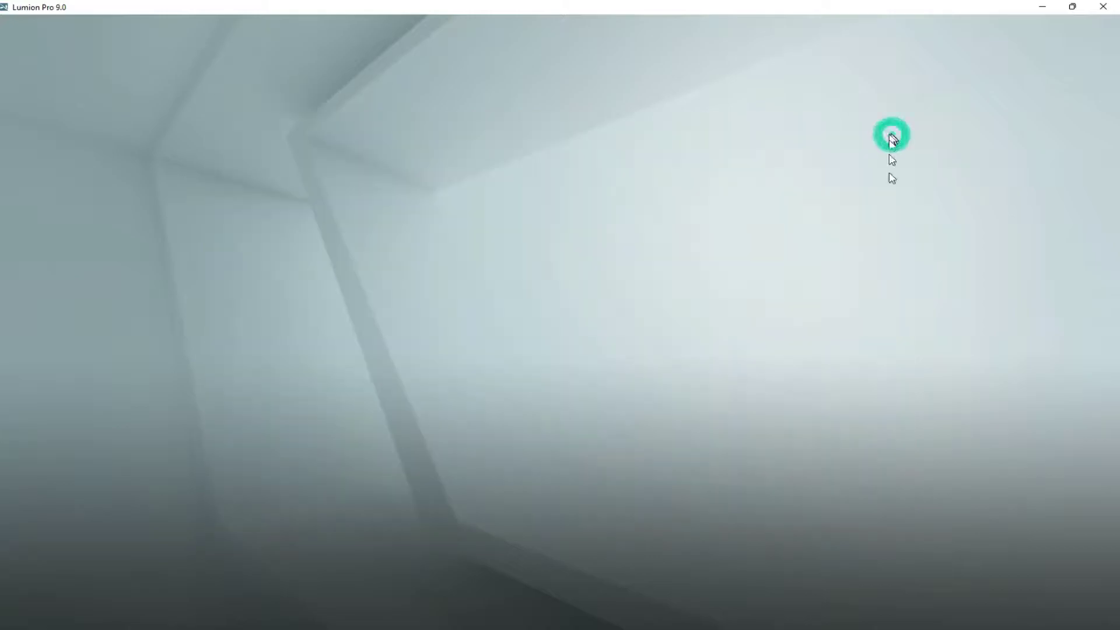
left_click(1052, 554)
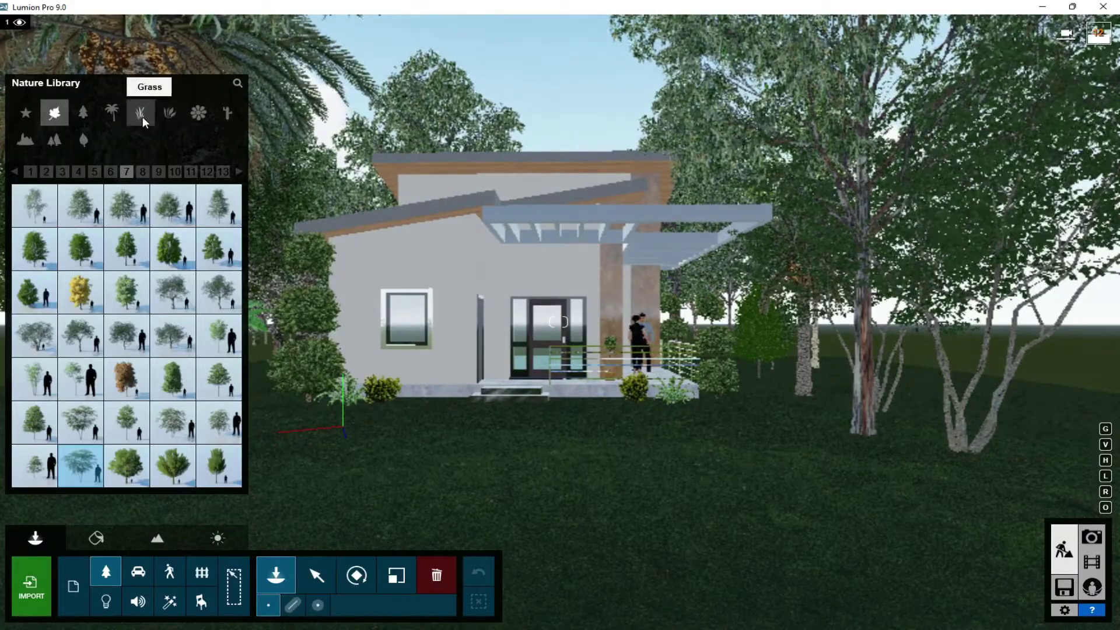
Step: Scatter fallen-leaf patches on the front lawn and the right lawn
left_click(82, 138)
left_click(35, 291)
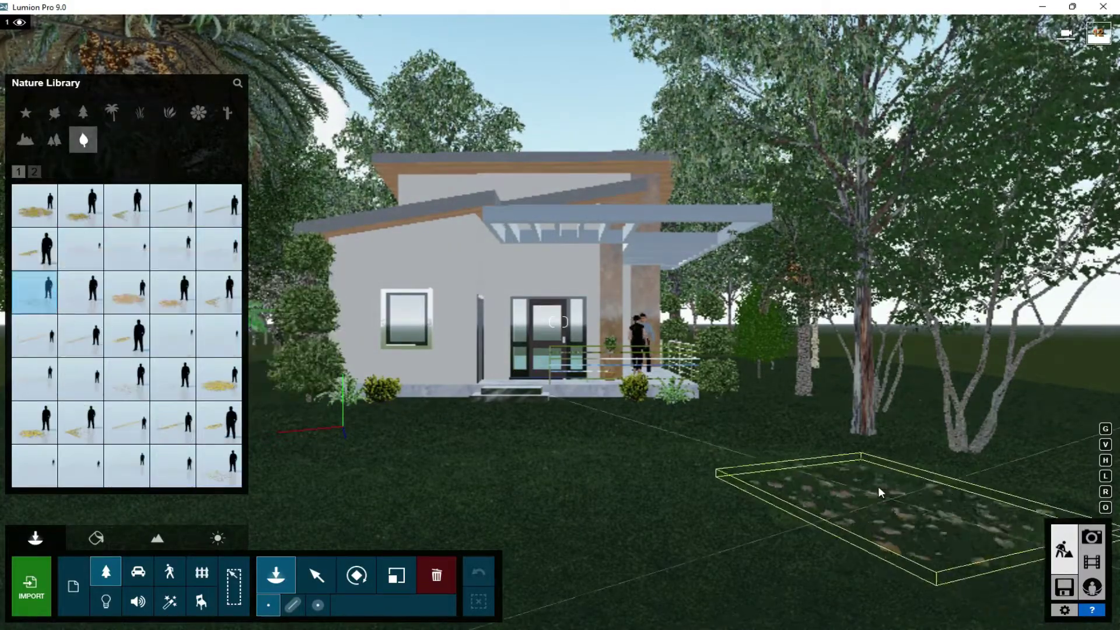
left_click(180, 262)
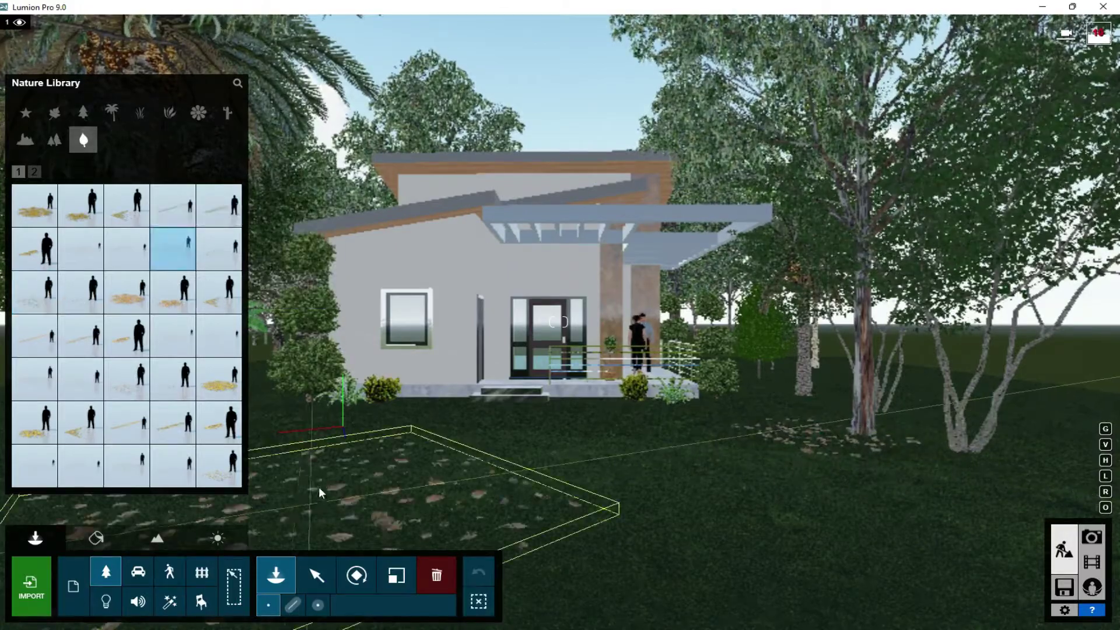
left_click(379, 467)
left_click(173, 378)
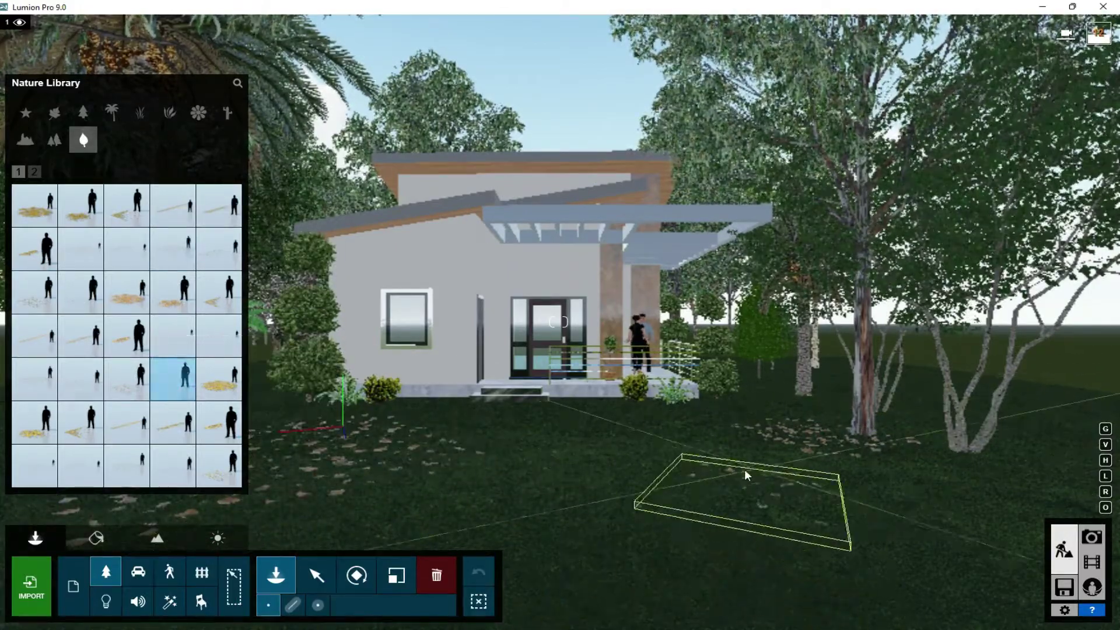
left_click(671, 507)
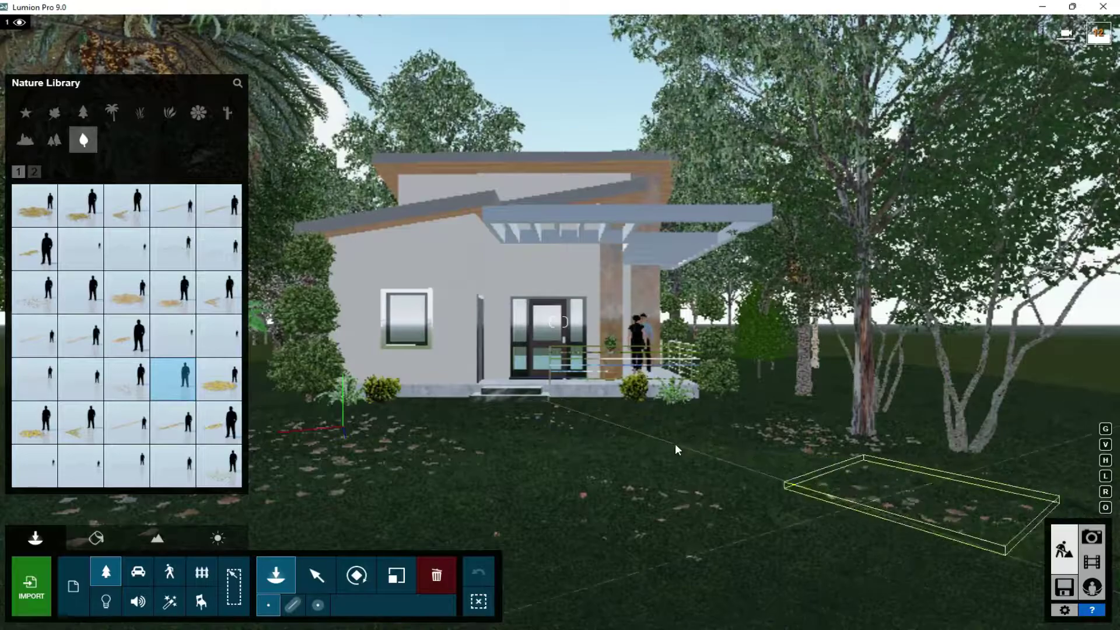
Step: Place a pine tree cluster beside the house
left_click(27, 142)
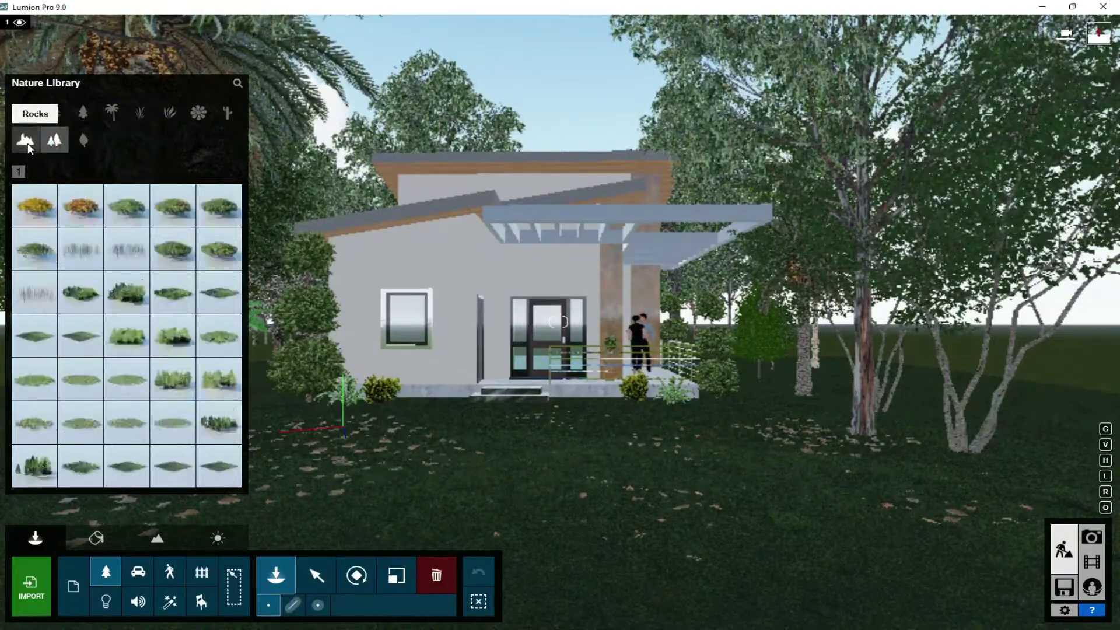
mouse_move(219, 423)
left_click(219, 440)
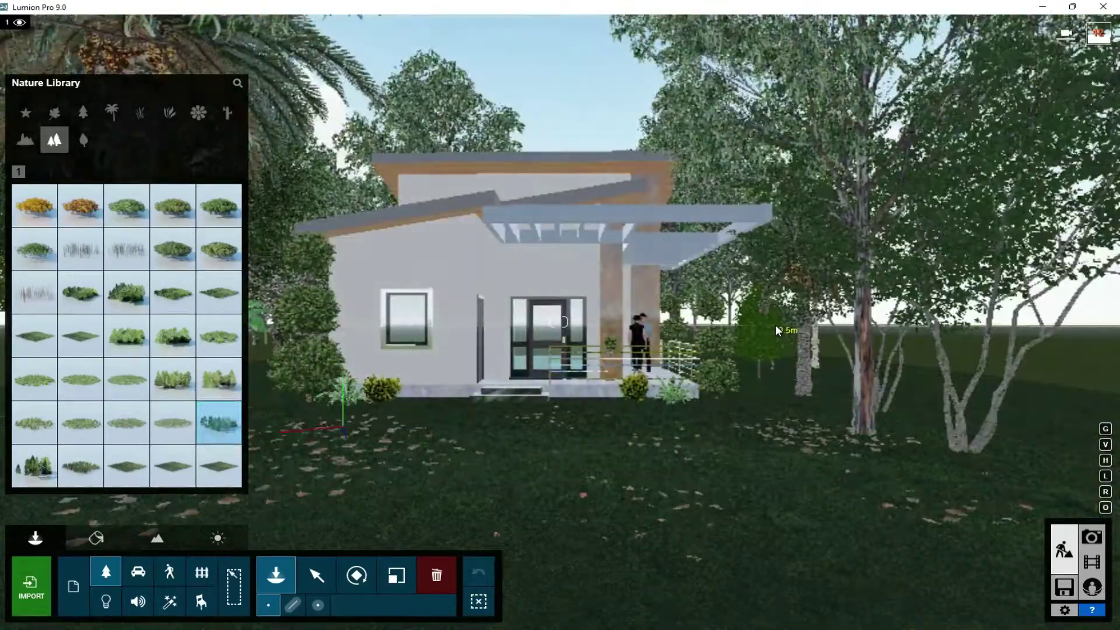
right_click_drag(803, 339, 803, 344)
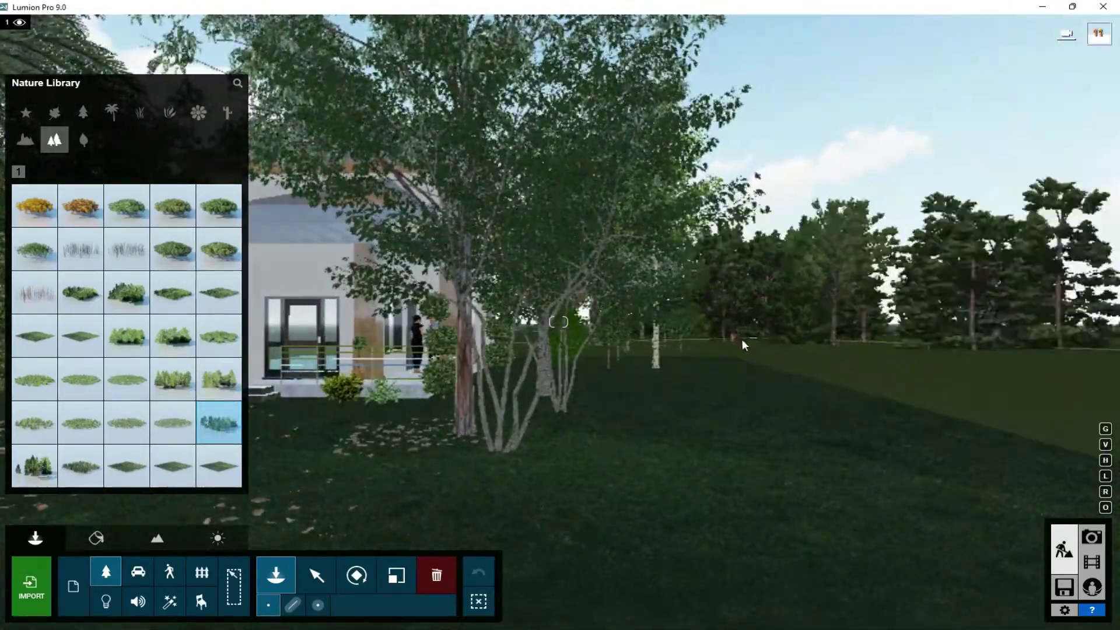
right_click_drag(726, 344, 726, 343)
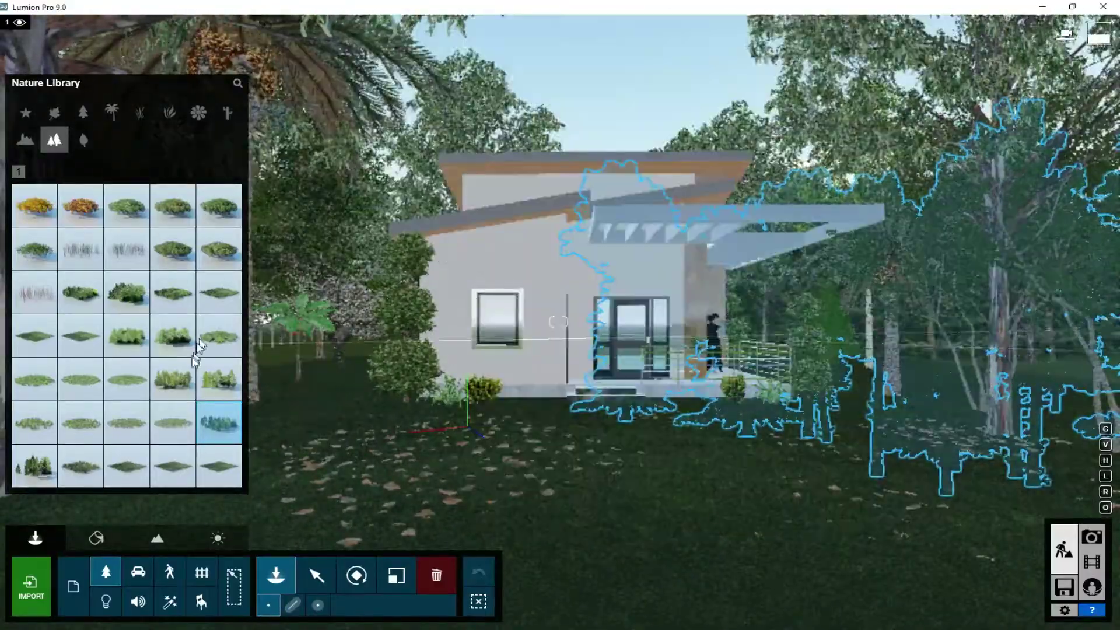
left_click(172, 379)
key("a")
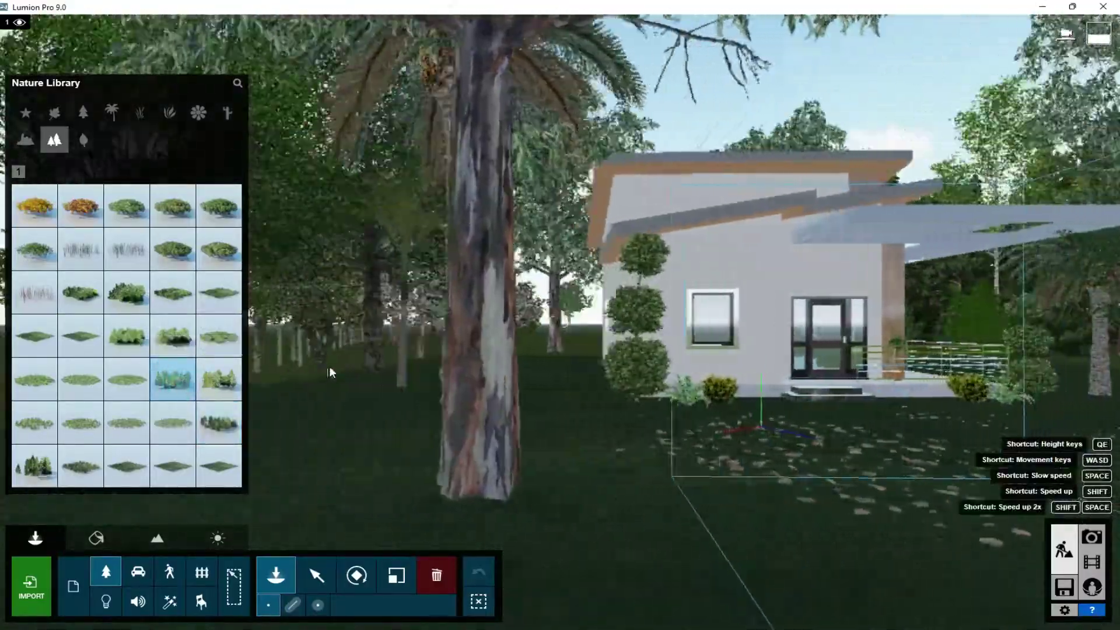
key("d")
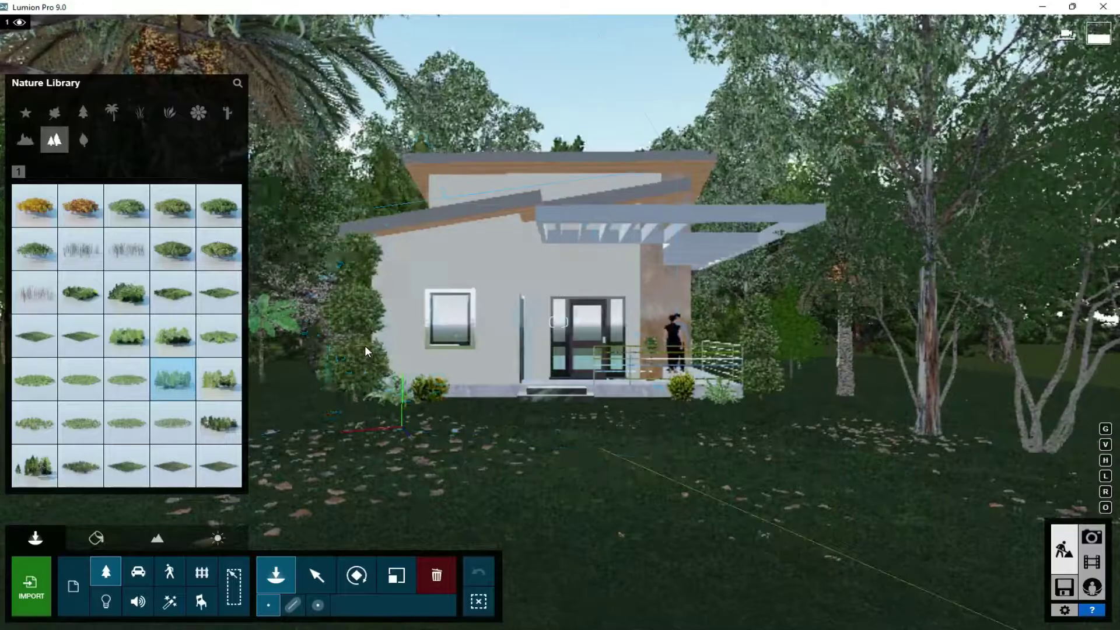
left_click(365, 345)
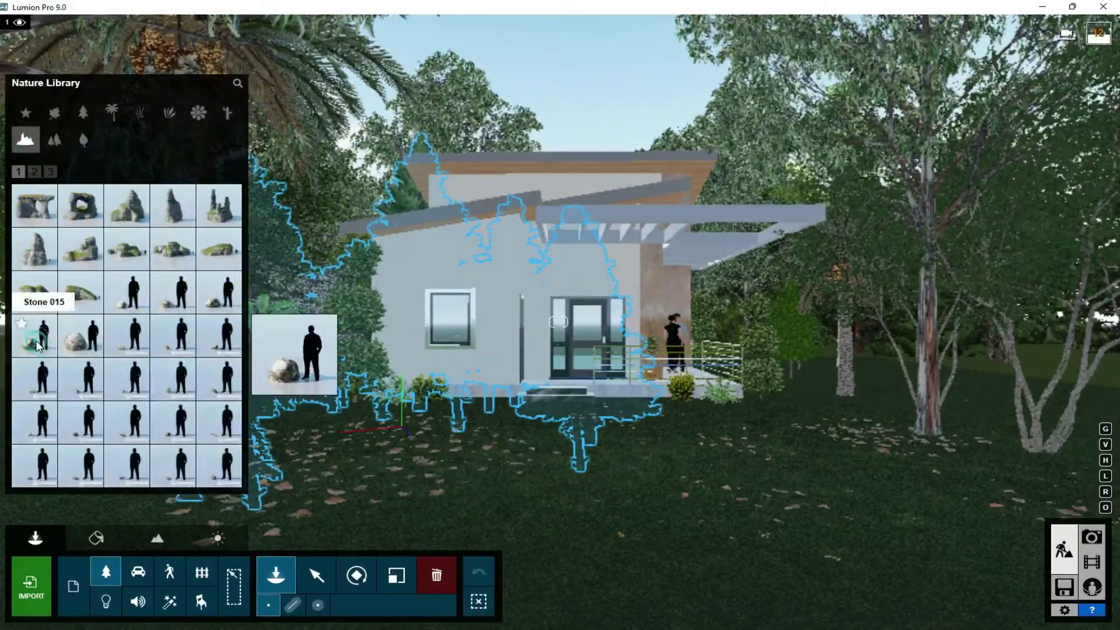
Step: Place a boulder on the lawn right of the house and rotate it
left_click(35, 336)
left_click(850, 443)
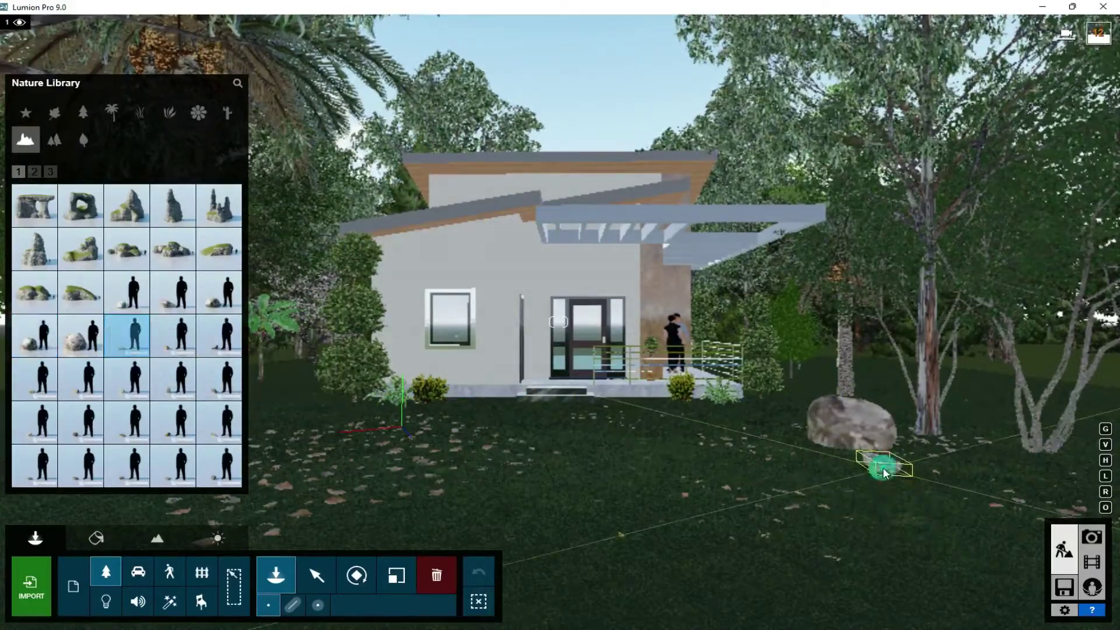
left_click(357, 576)
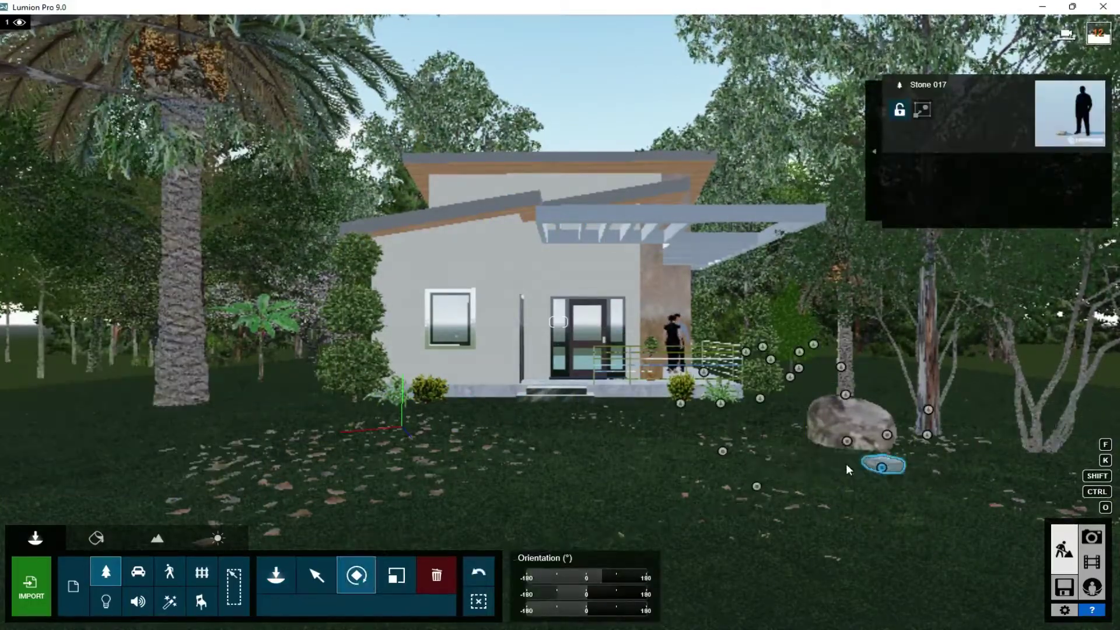
left_click(285, 585)
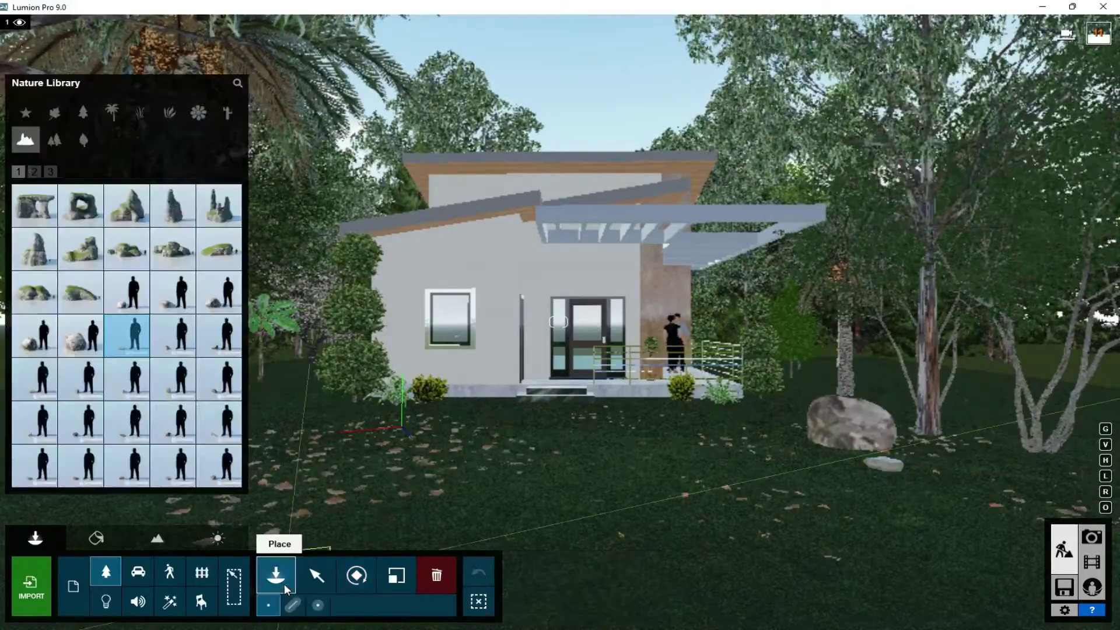
left_click(188, 115)
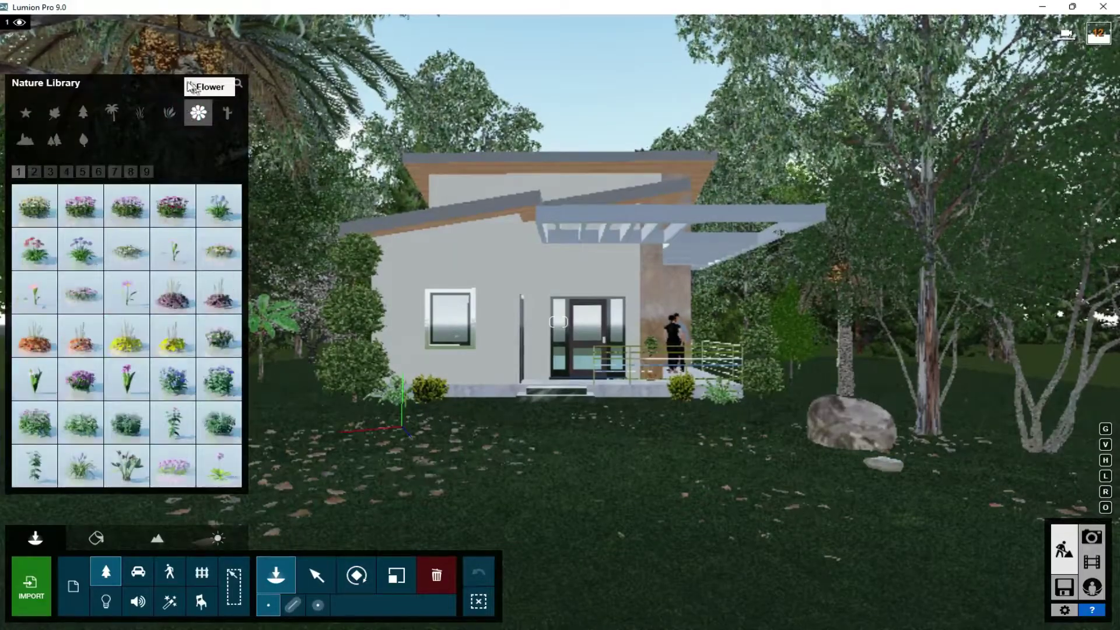
Step: Plant purple aster, yellow, orange and small pink flowers around the lawn, then switch to Photo mode
left_click(81, 292)
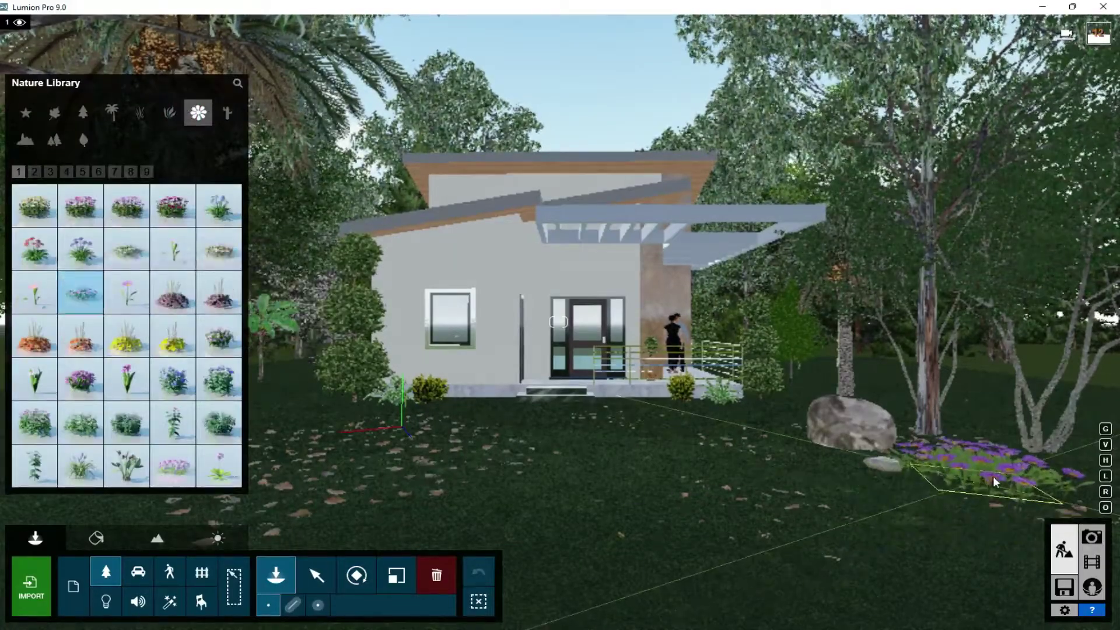
left_click(995, 482)
left_click(127, 336)
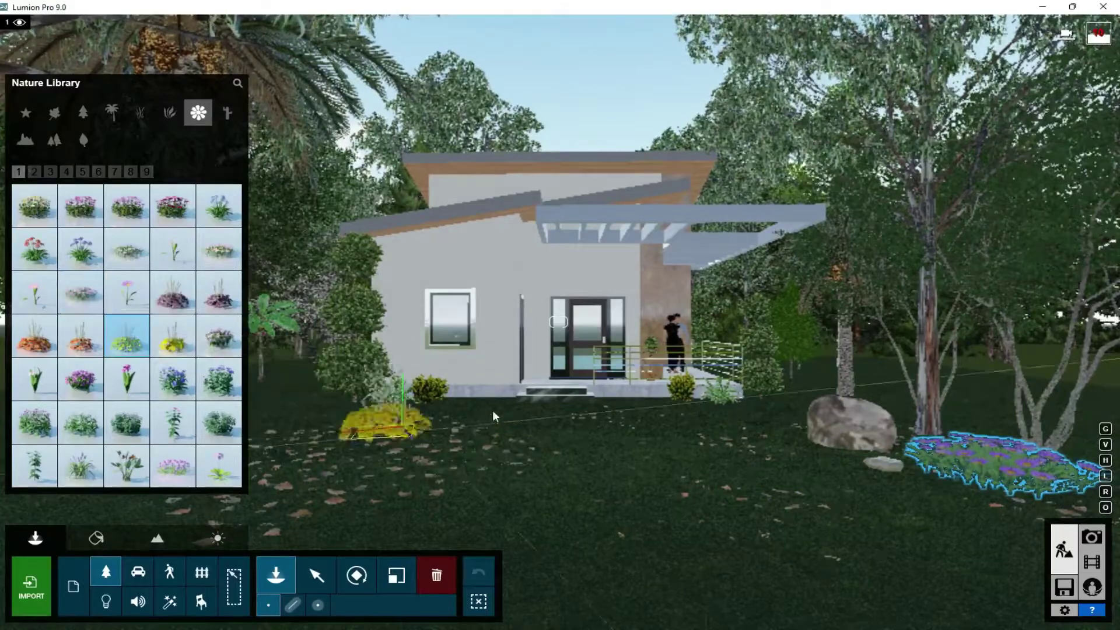
left_click(290, 397)
left_click(80, 335)
left_click(786, 426)
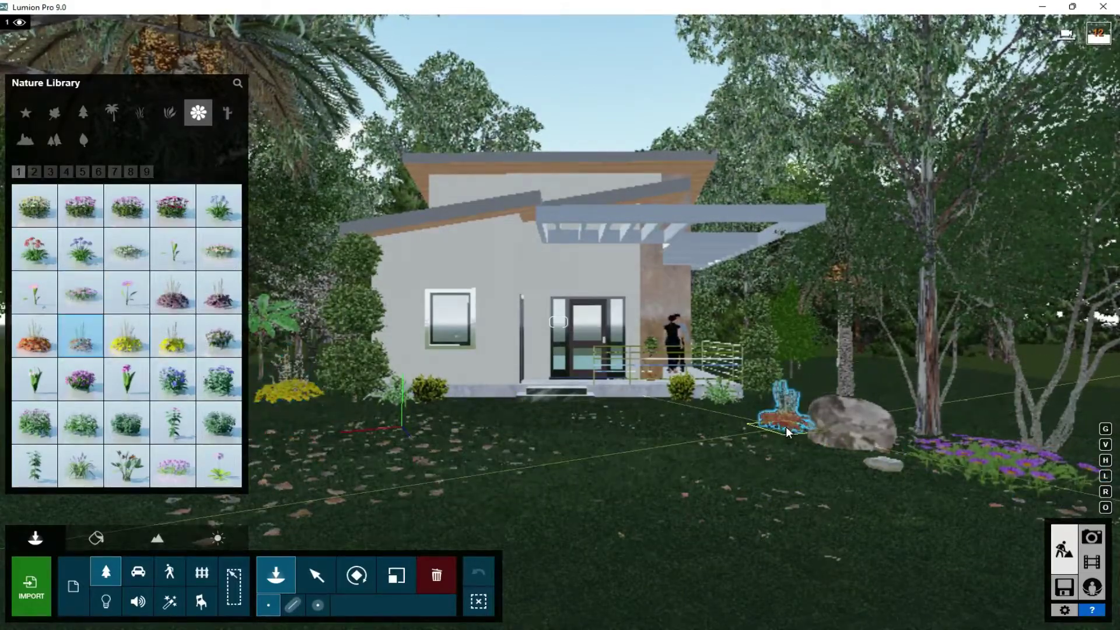
left_click(219, 465)
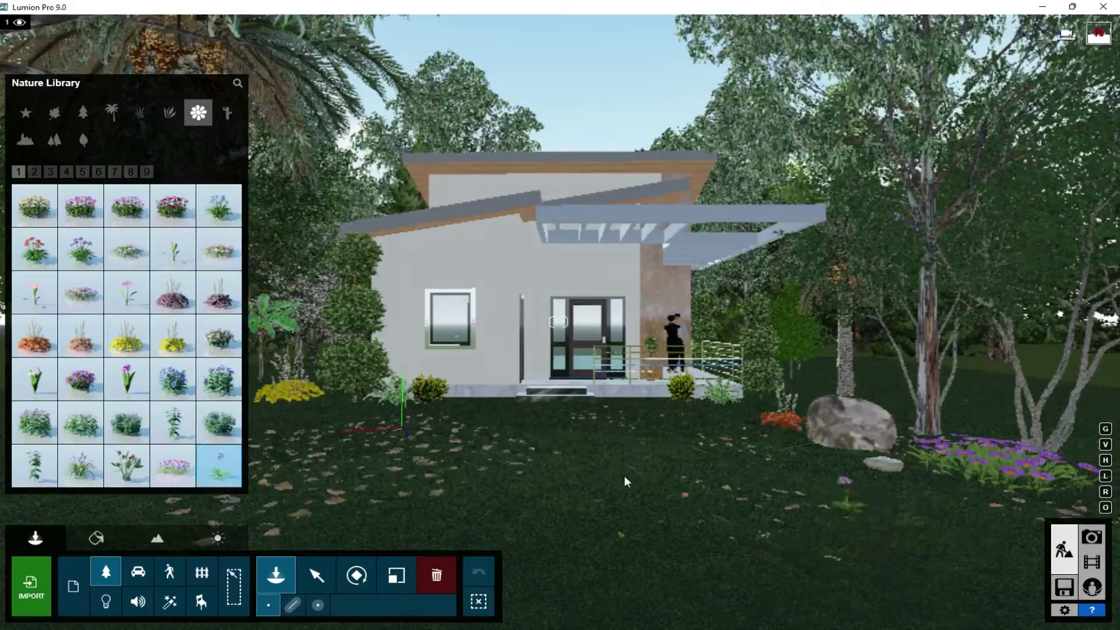
left_click(493, 483)
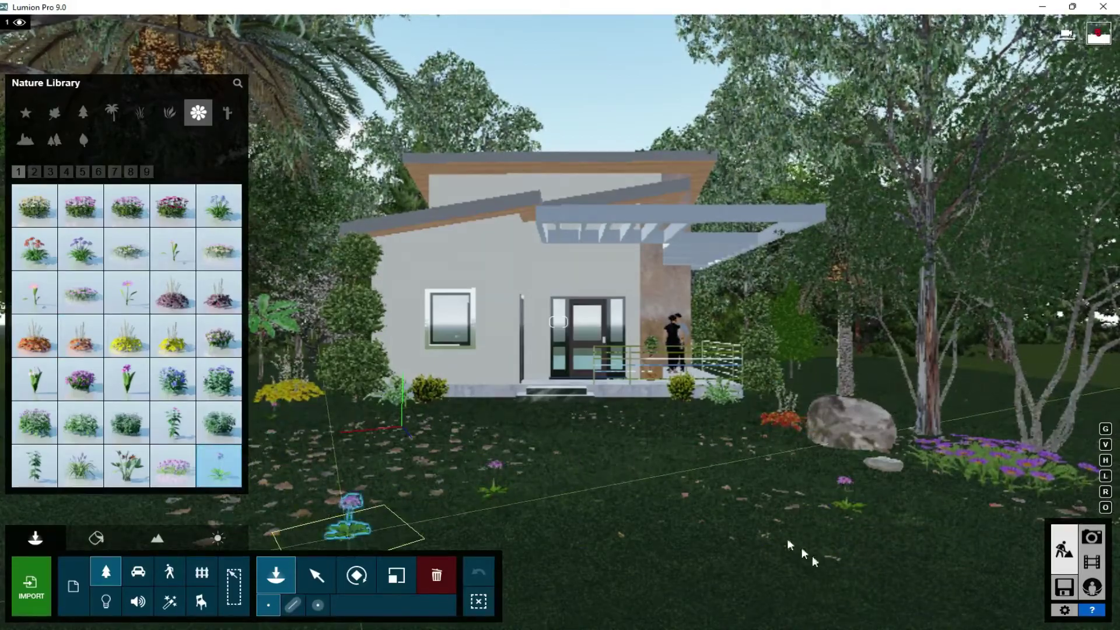
left_click(1091, 537)
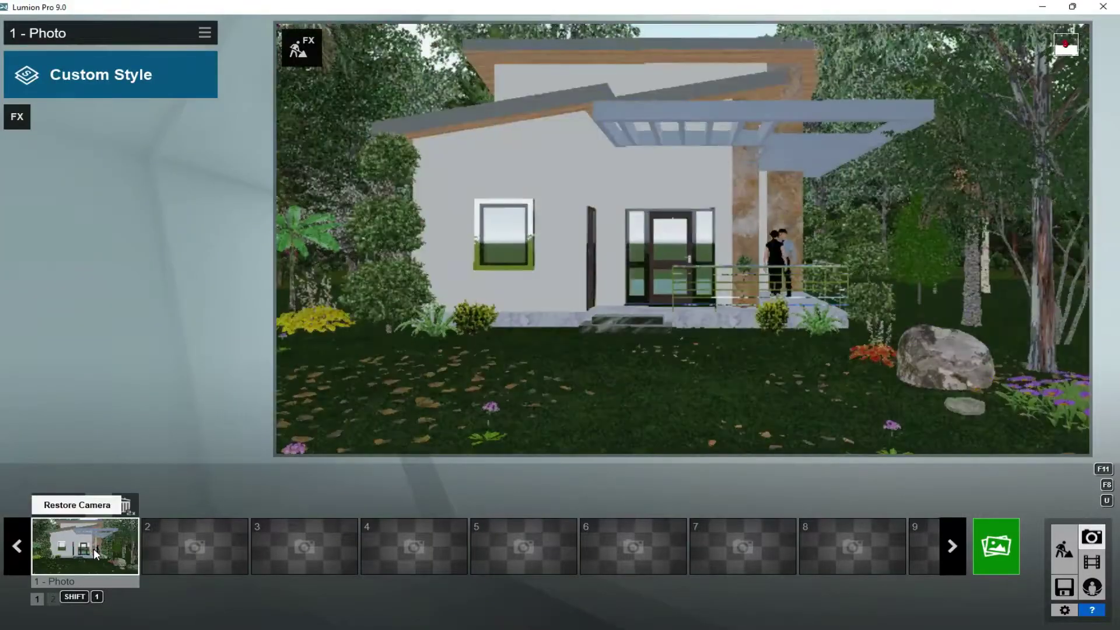
Step: Apply the Realistic style and add a Real Skies effect using a clear sky
left_click(175, 76)
left_click(518, 186)
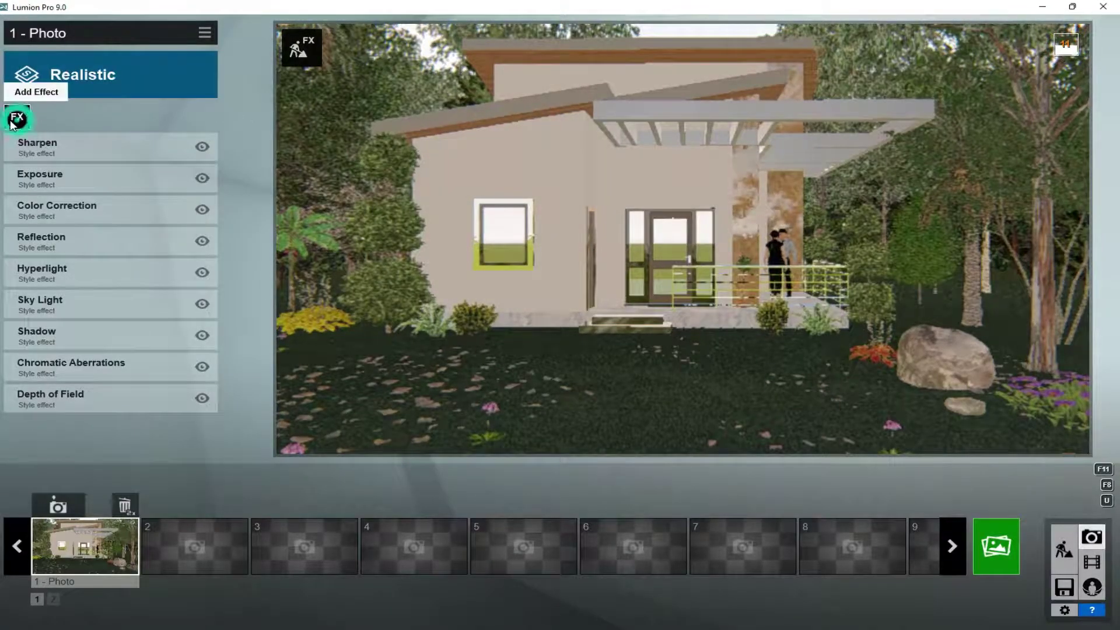
left_click(19, 114)
left_click(413, 99)
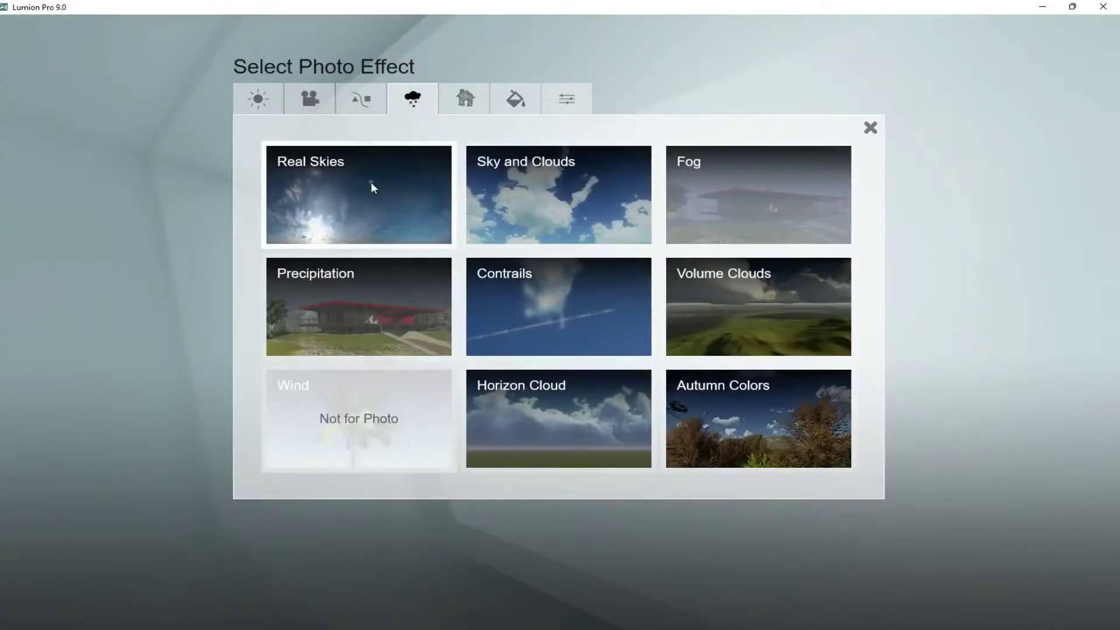
left_click(371, 184)
left_click(50, 183)
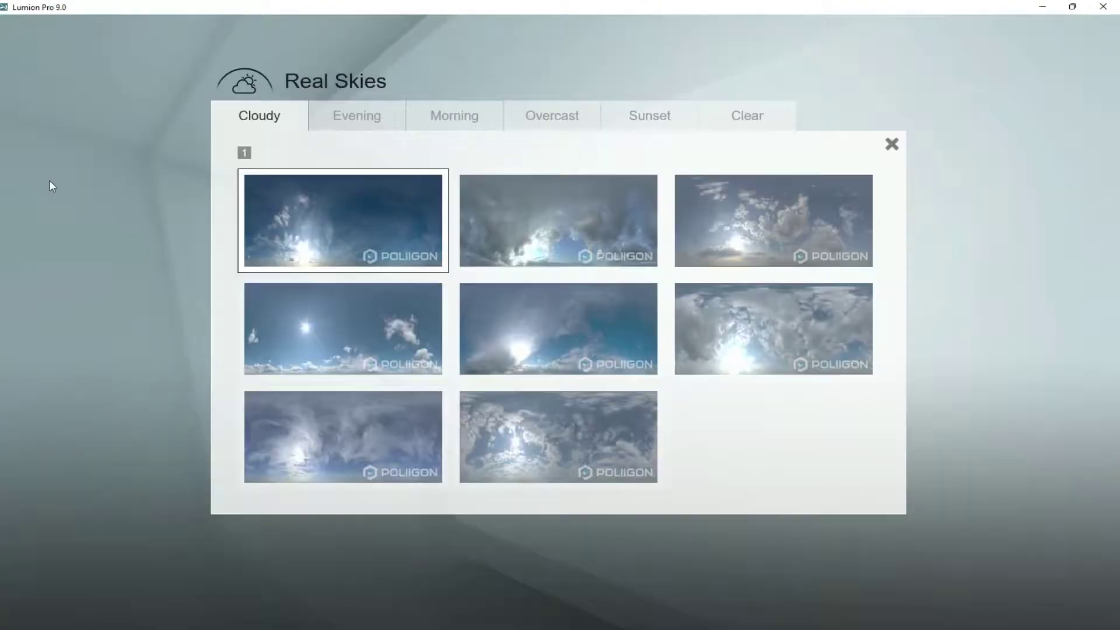
left_click(748, 116)
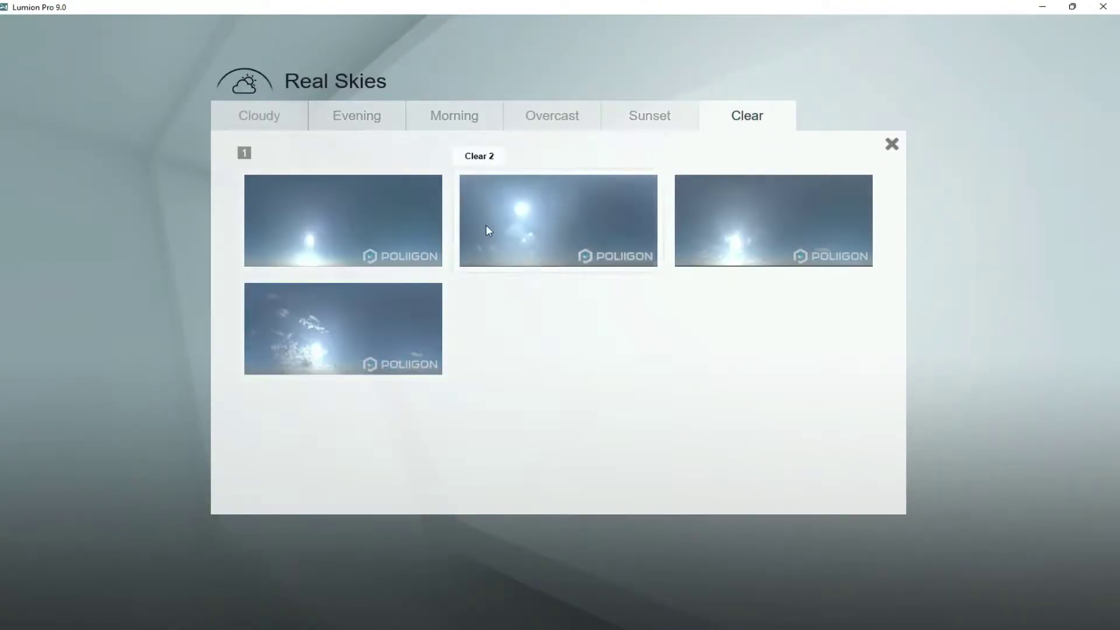
left_click(322, 337)
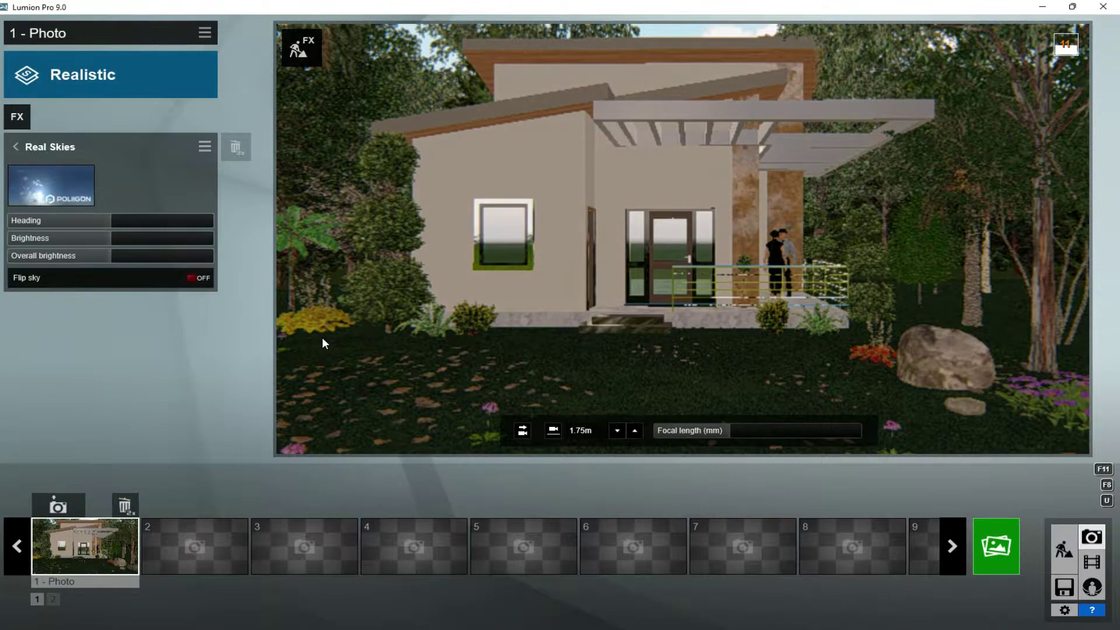
Step: Add a Fog effect and tune its density, brightness and falloff
mouse_move(132, 255)
left_click(18, 121)
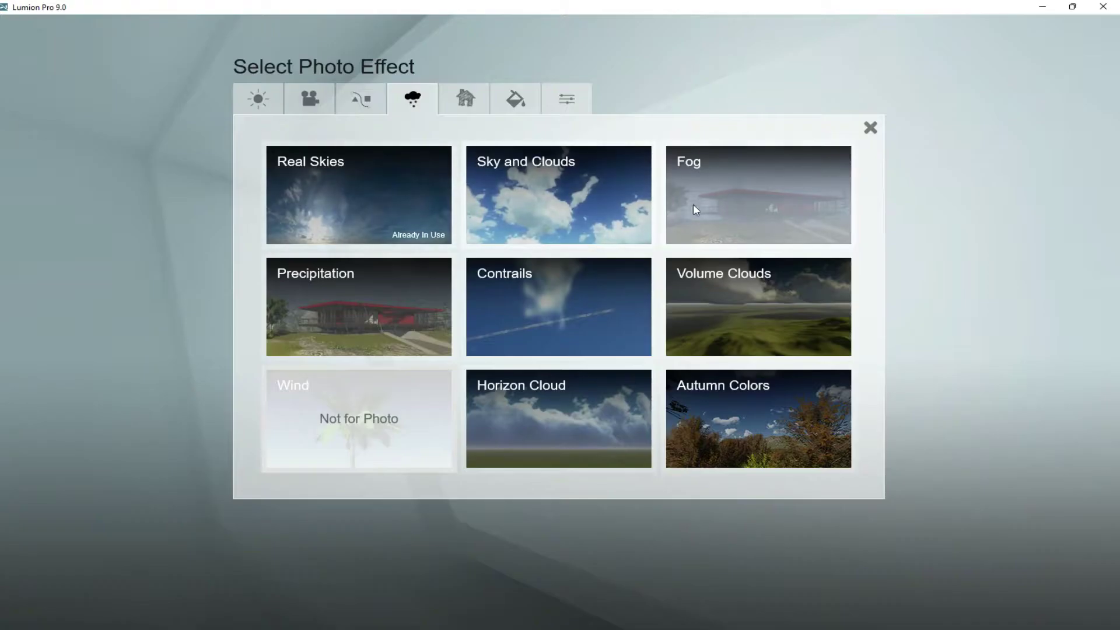
left_click(711, 200)
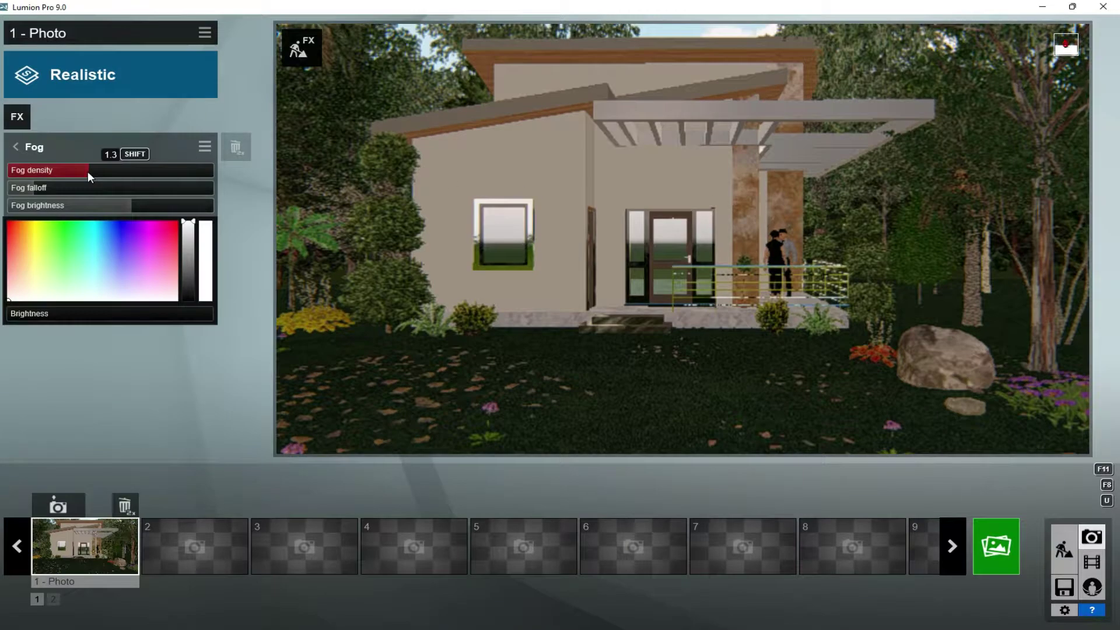
left_click_drag(88, 171, 126, 182)
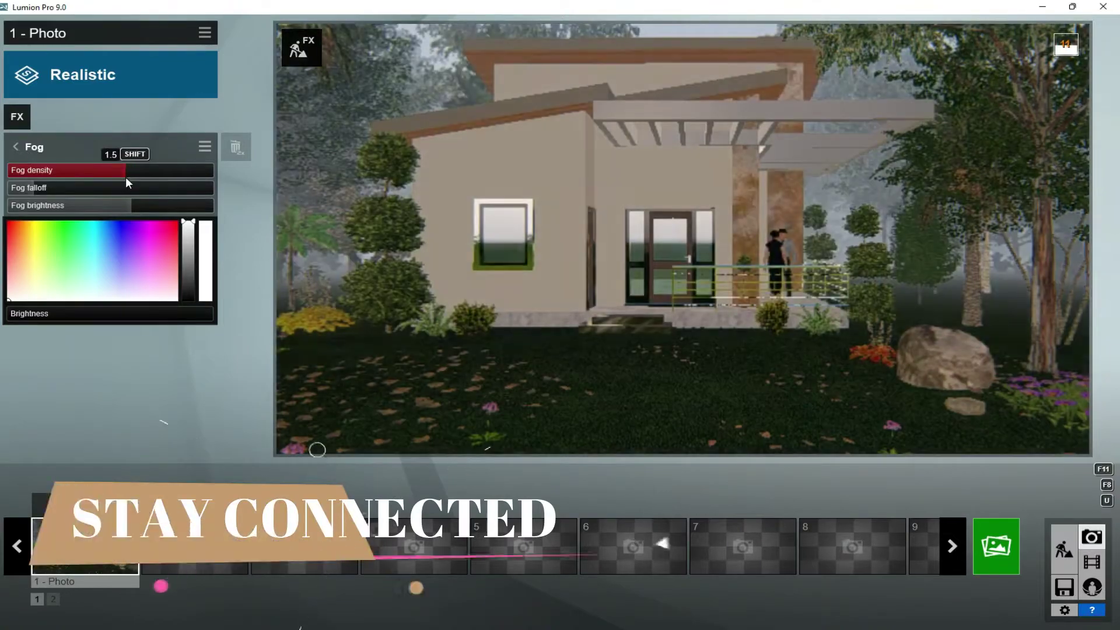
left_click_drag(126, 180, 124, 180)
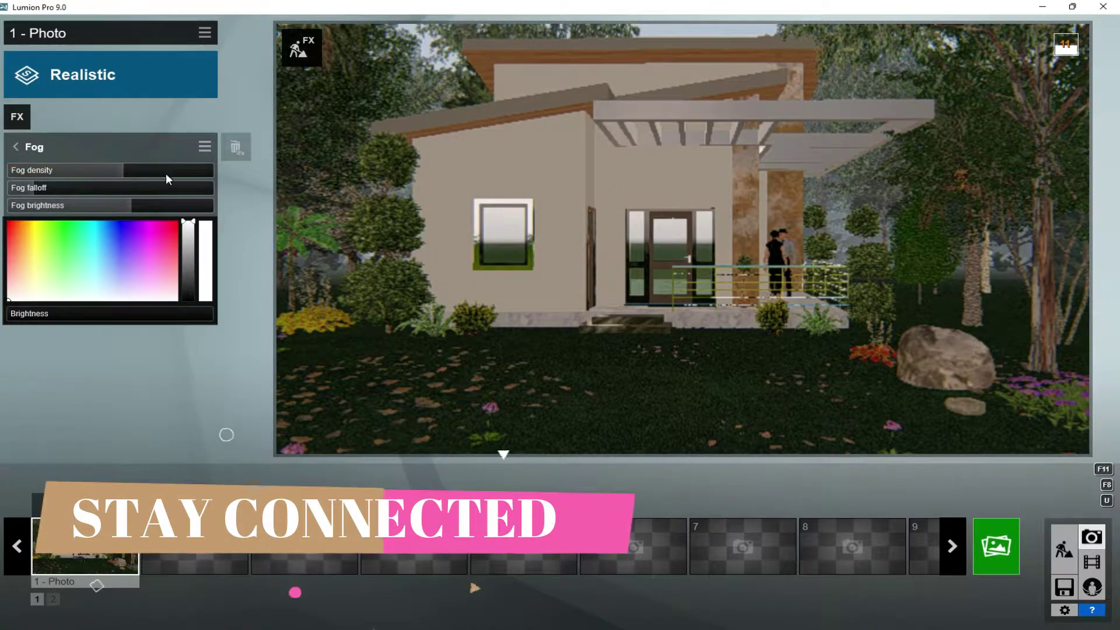
left_click(129, 207)
left_click(36, 188)
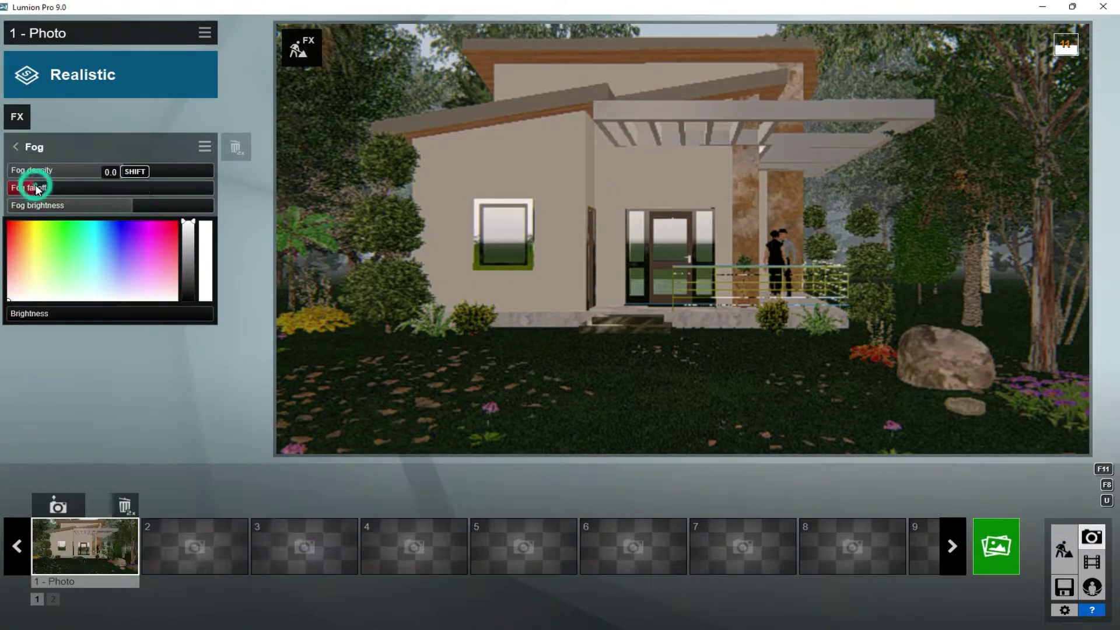
left_click_drag(88, 188, 170, 188)
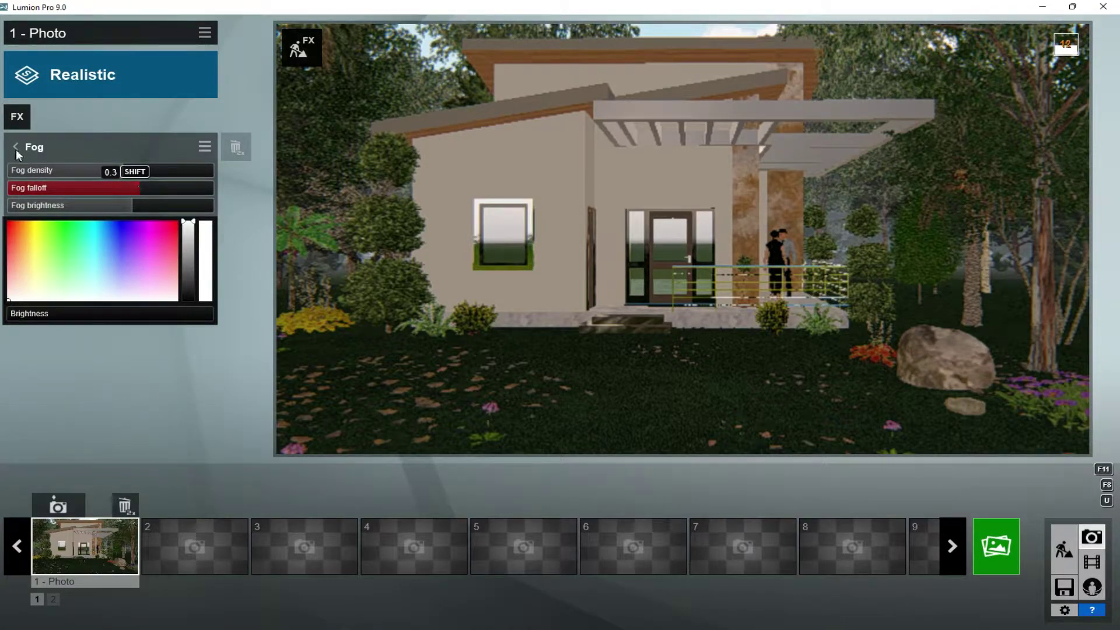
Step: Add Color Correction and cool the colour temperature slightly
left_click(17, 117)
left_click(488, 98)
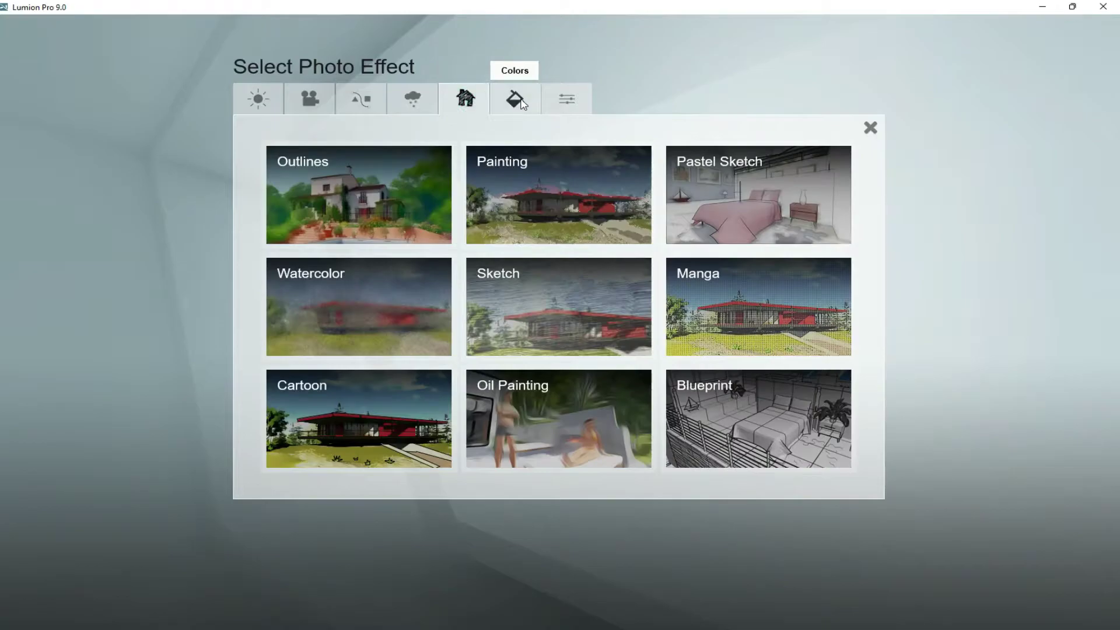
left_click(521, 100)
left_click(350, 192)
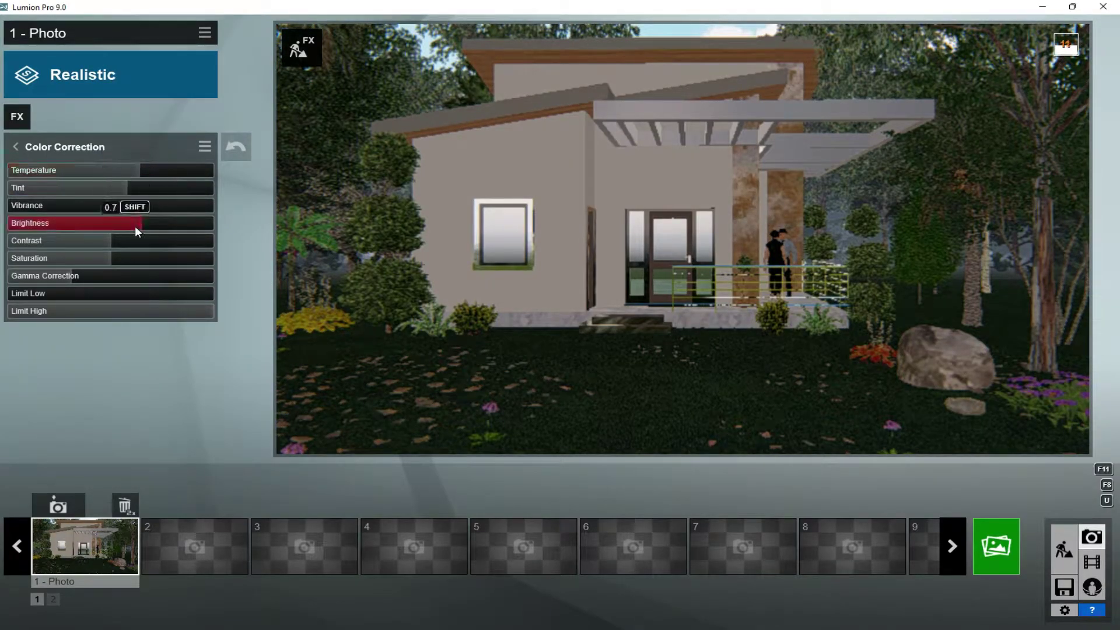
left_click_drag(135, 170, 131, 171)
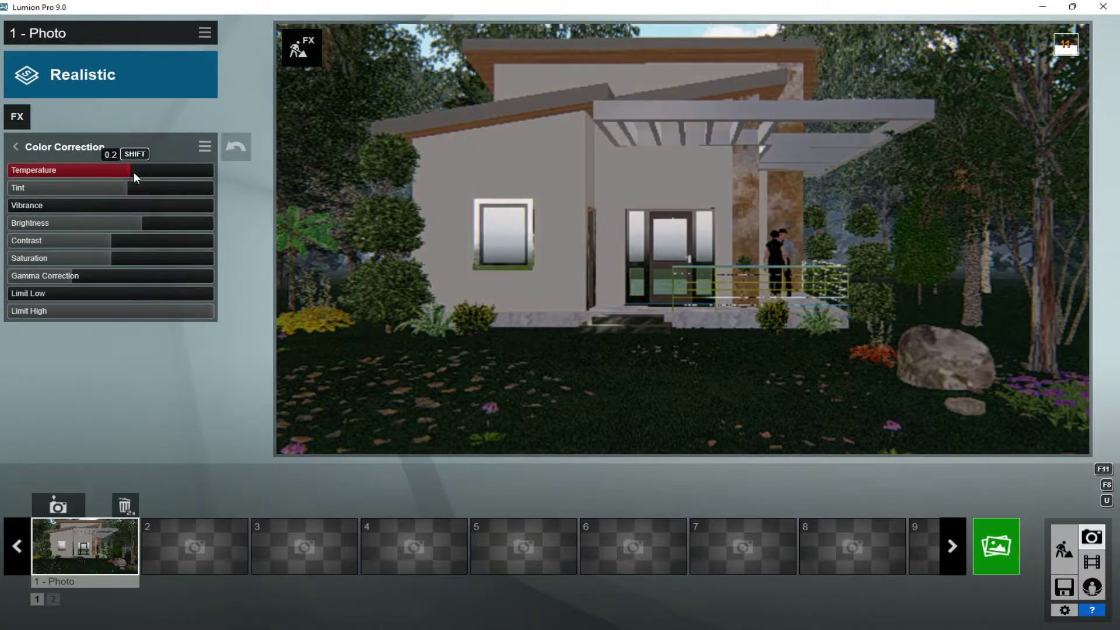
left_click(17, 117)
Step: Add a Reflection effect with High preview quality
left_click(259, 100)
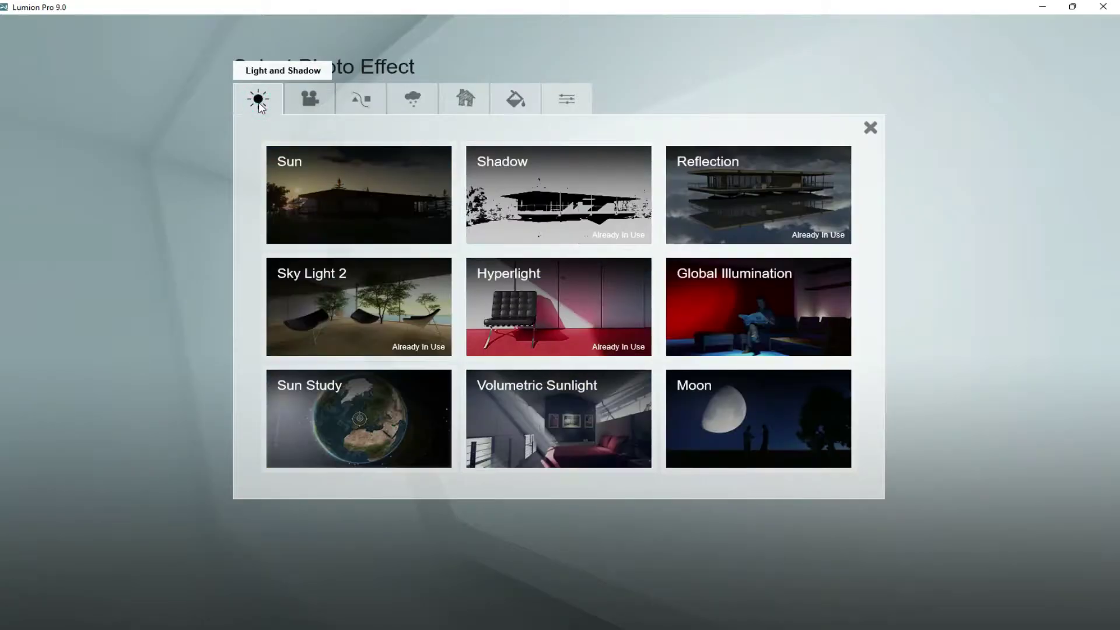
left_click(745, 199)
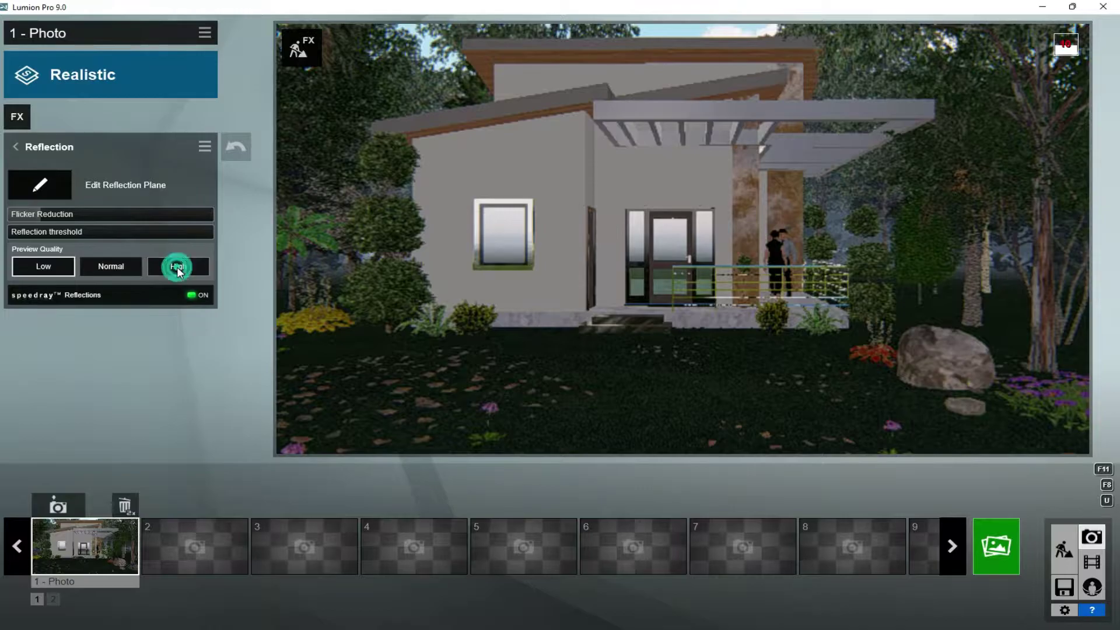
left_click(176, 266)
left_click(42, 185)
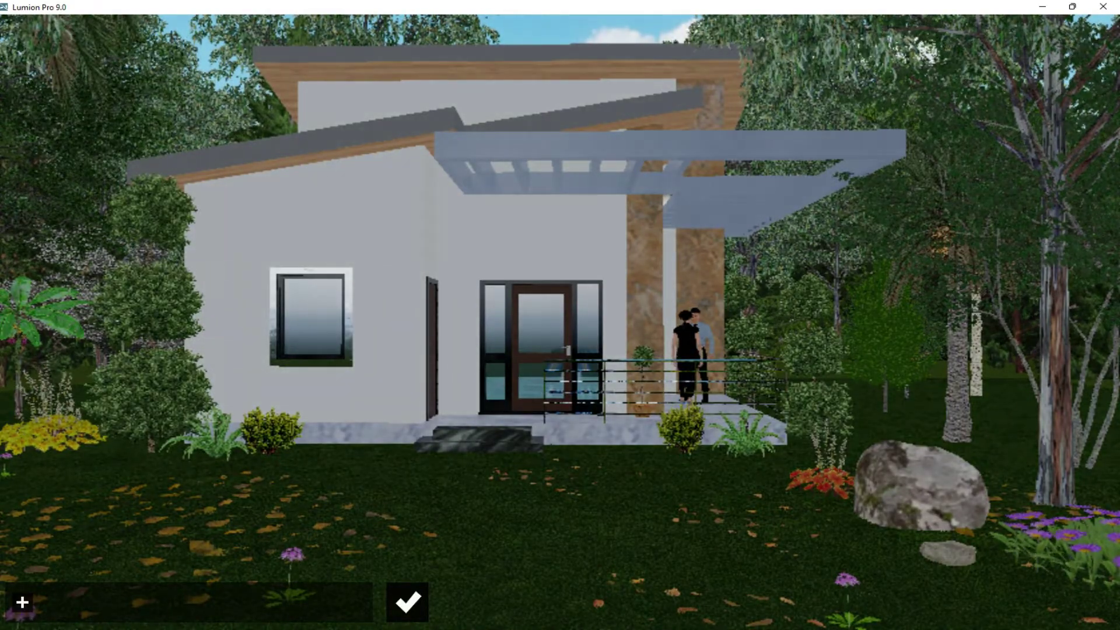
Step: Add reflection planes on the left window, the door glass and the door side glass
left_click(22, 602)
left_click(303, 324)
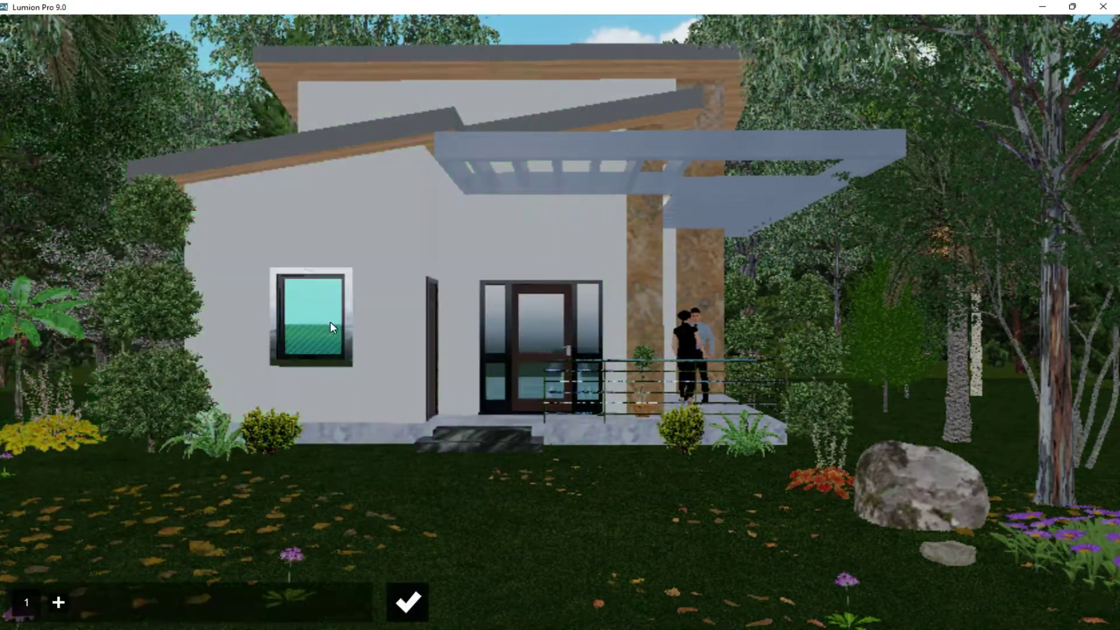
left_click(57, 601)
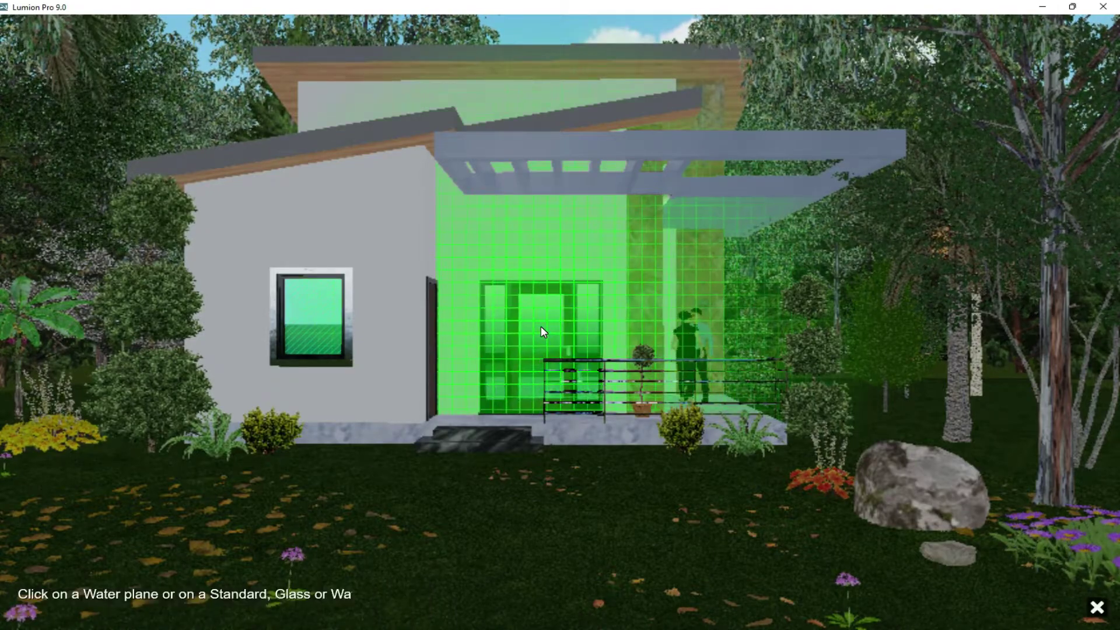
left_click(541, 326)
left_click(94, 602)
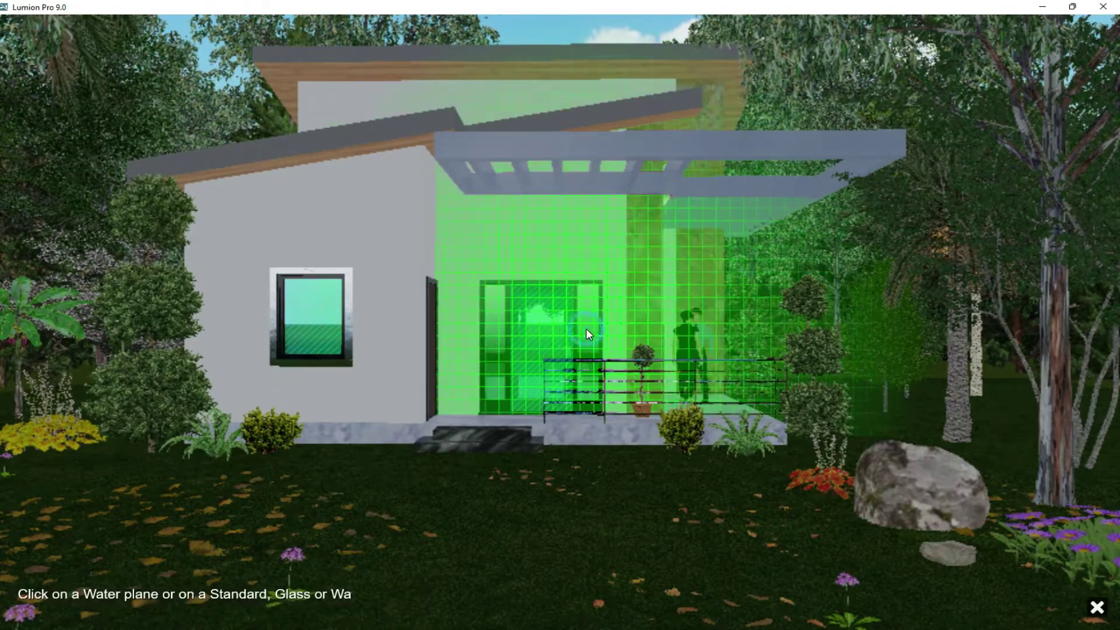
left_click(583, 330)
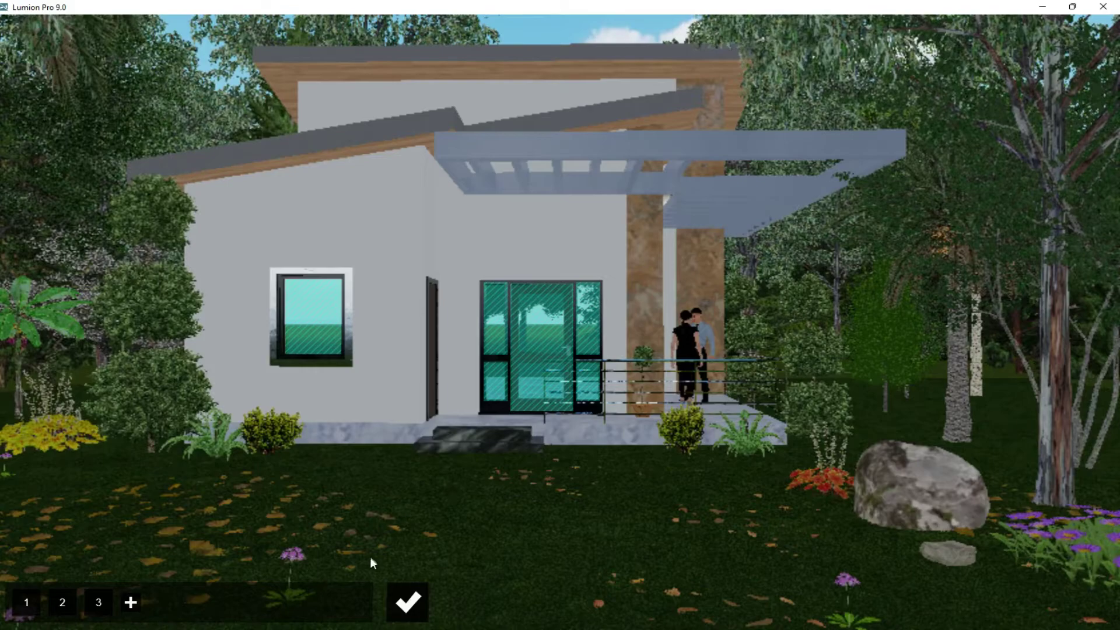
left_click(410, 603)
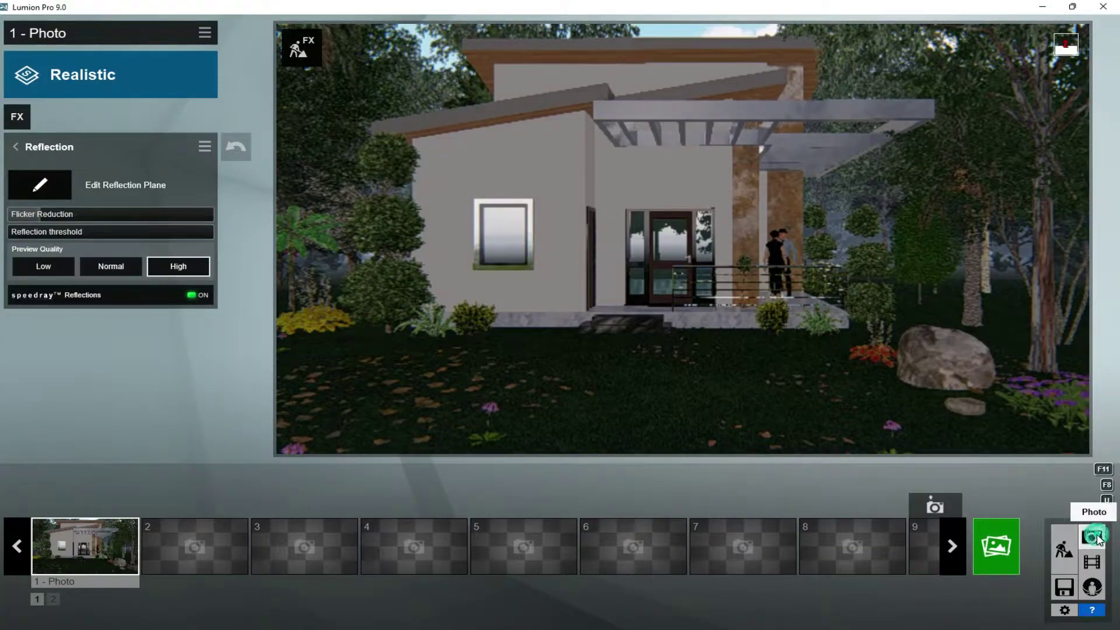
Step: Select a broadleaf TreeCluster2 in Build mode, back the camera away, and return to Photo mode
left_click(1064, 548)
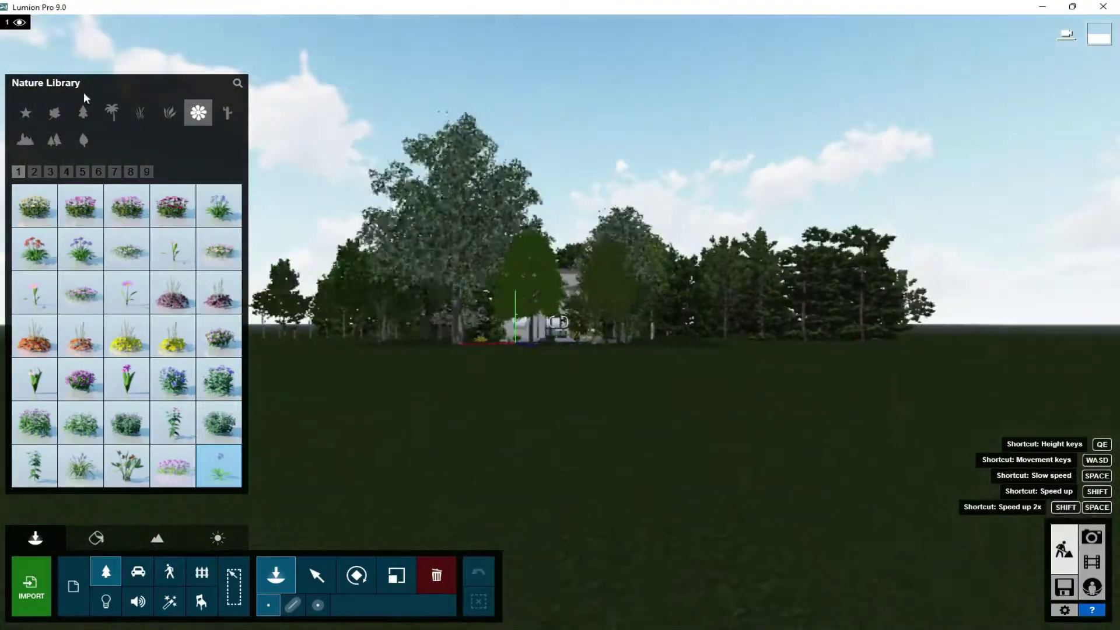
left_click(55, 140)
mouse_move(80, 249)
left_click(83, 295)
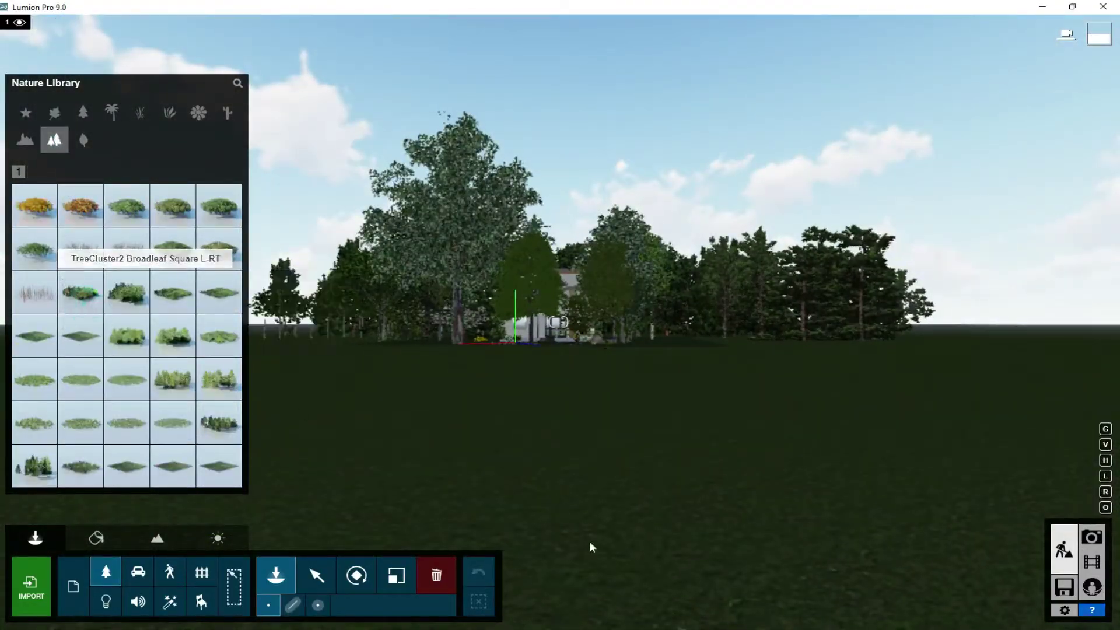
key("s")
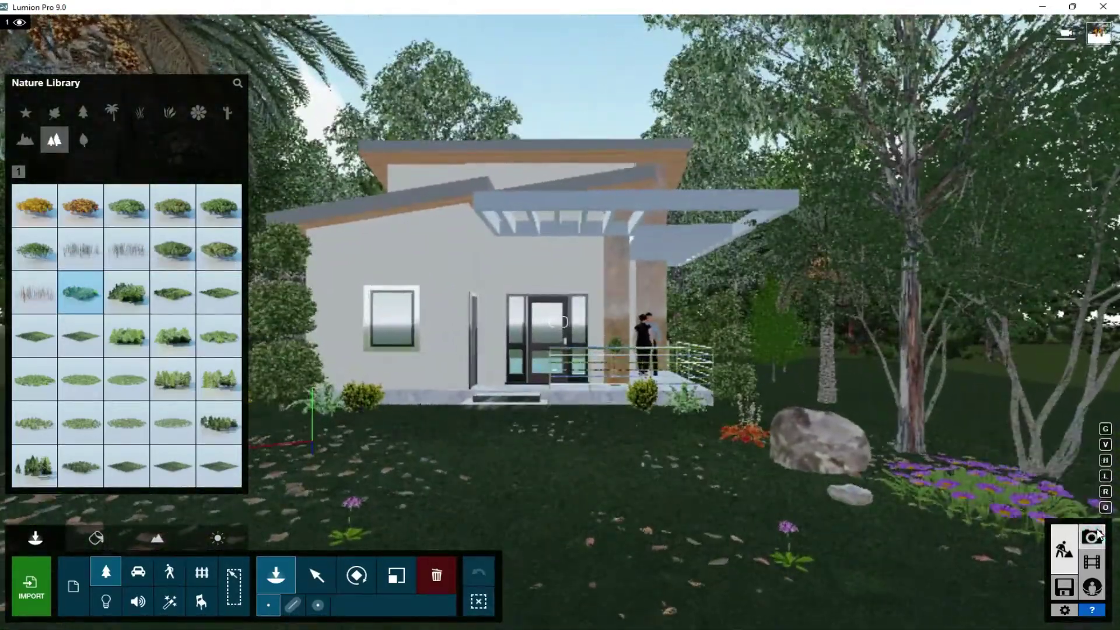
left_click(1091, 537)
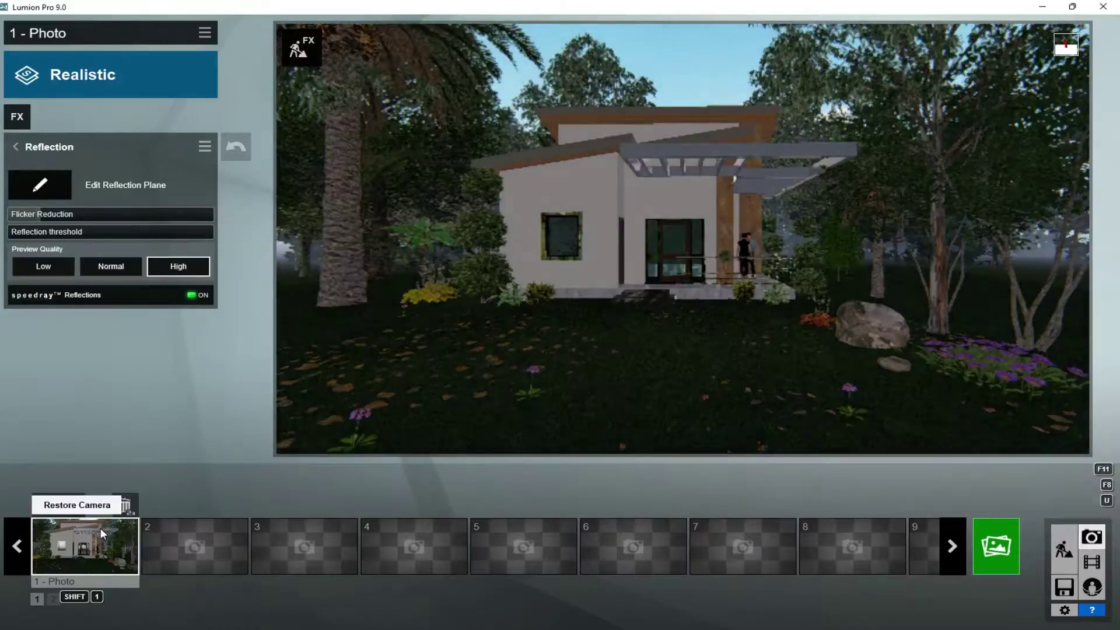
Step: Restore photo 1's camera and add an Exposure effect raised to 0.6
left_click(100, 527)
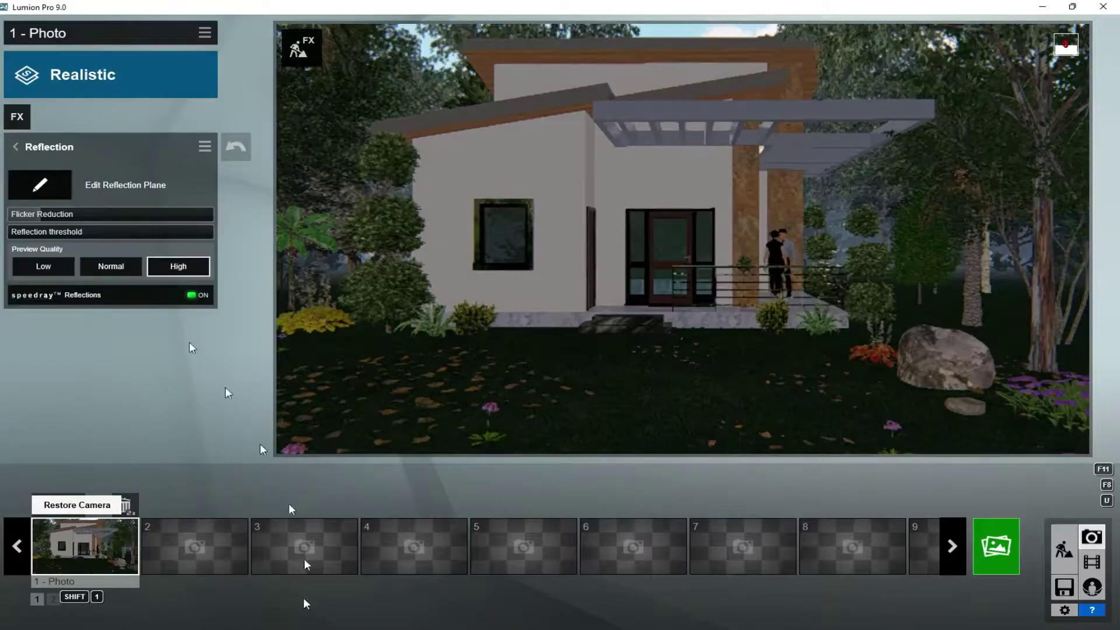
left_click(17, 117)
left_click(310, 98)
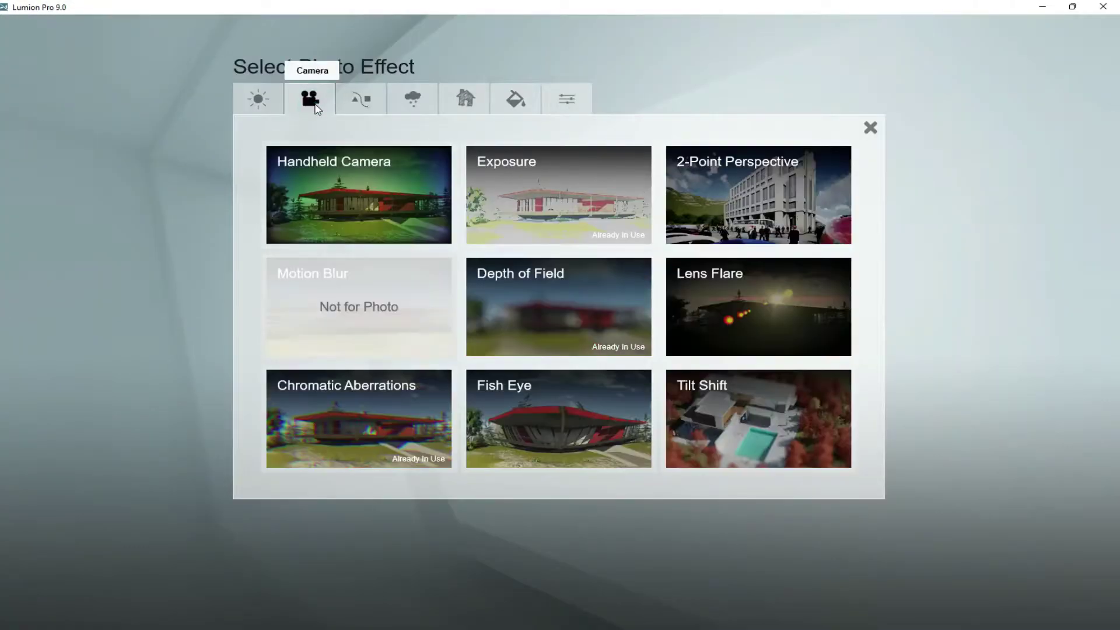
left_click(475, 192)
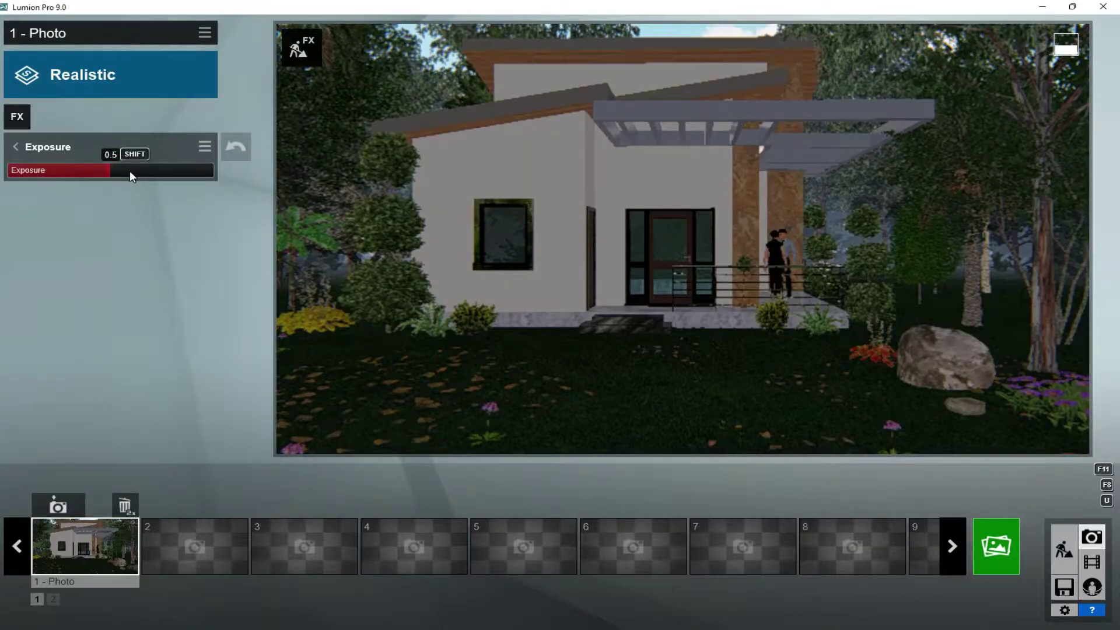
left_click(129, 172)
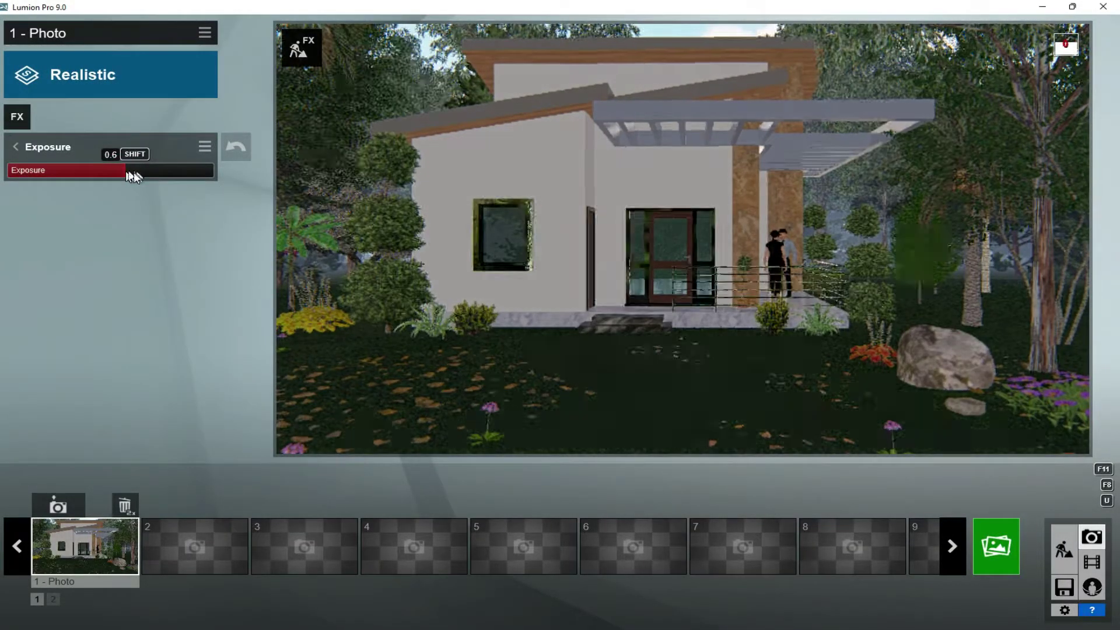
left_click(17, 117)
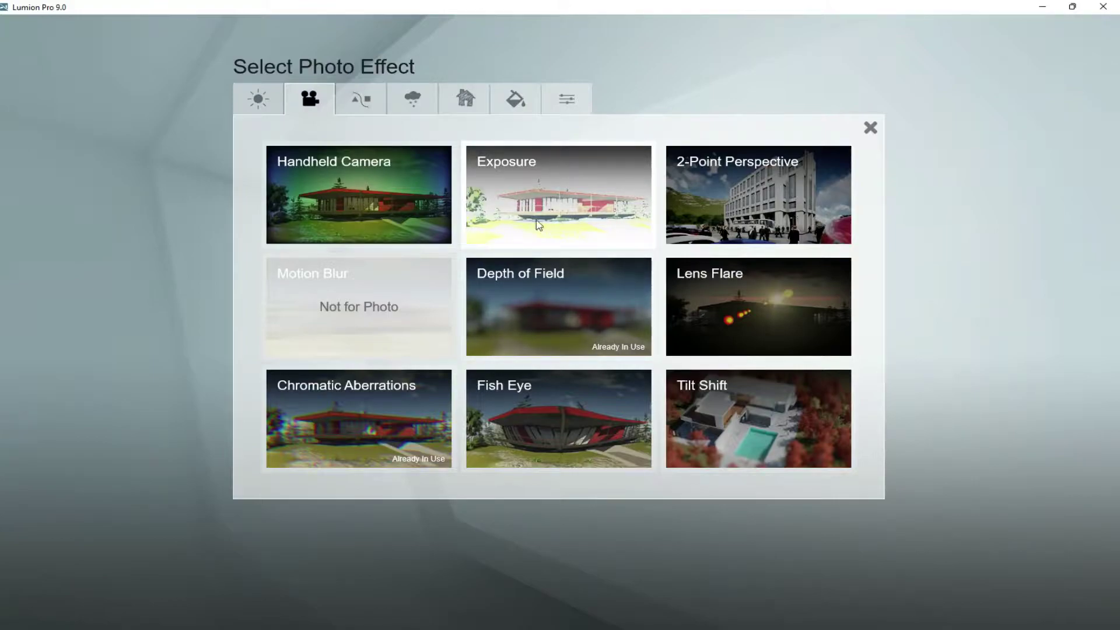
left_click(412, 99)
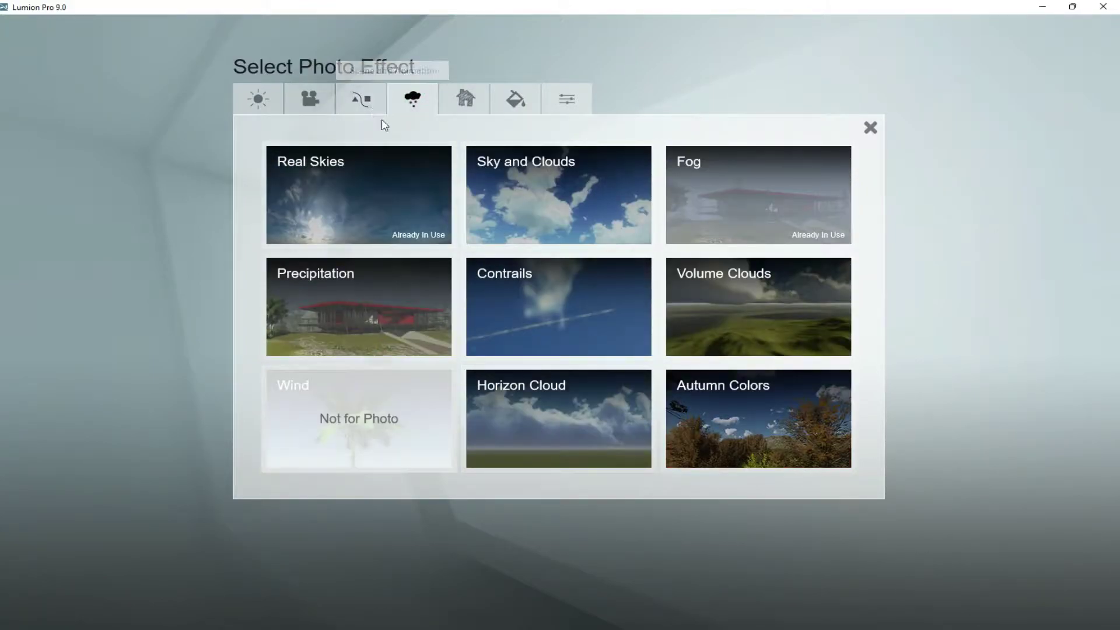
left_click(870, 128)
Step: Render '1 - Photo' as a 1920x1080 desktop JPG and dismiss the finished render
left_click(994, 470)
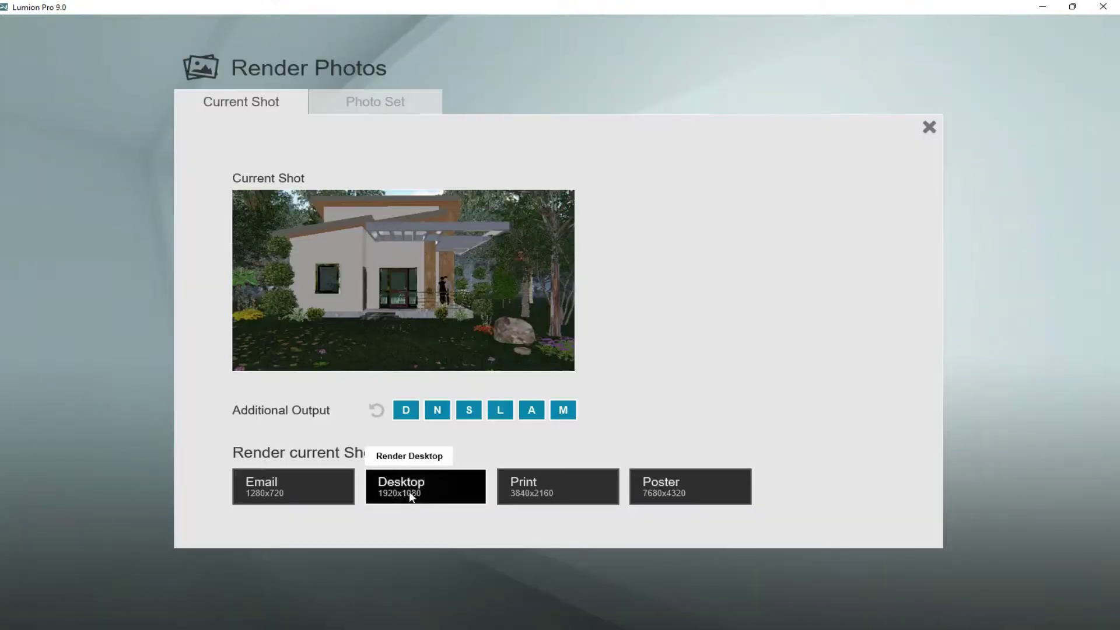
left_click(410, 495)
key("Return")
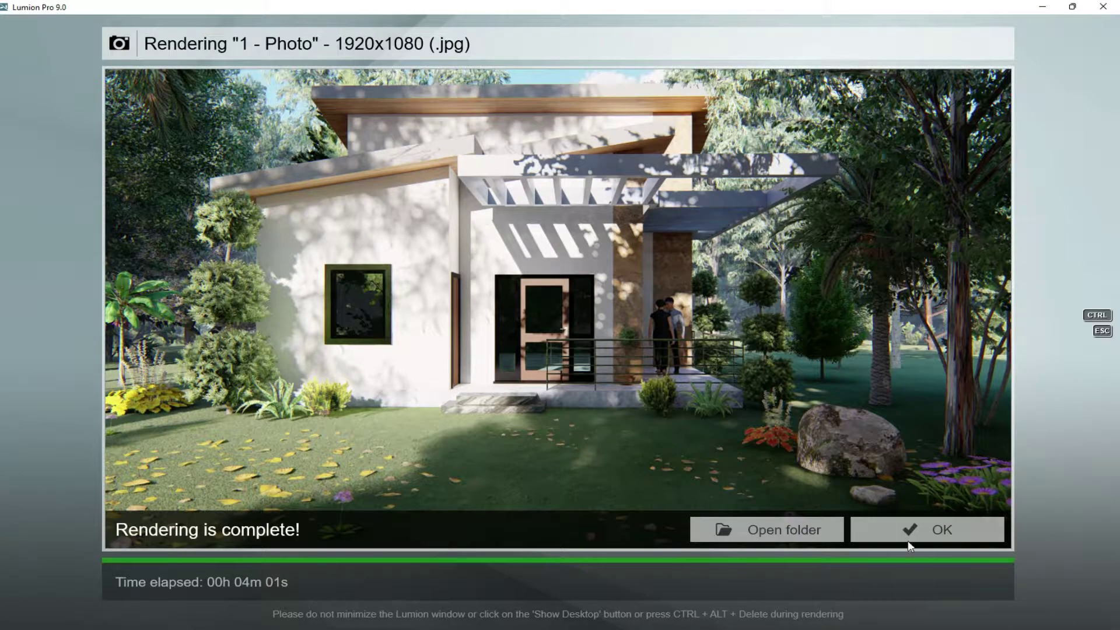
left_click(906, 526)
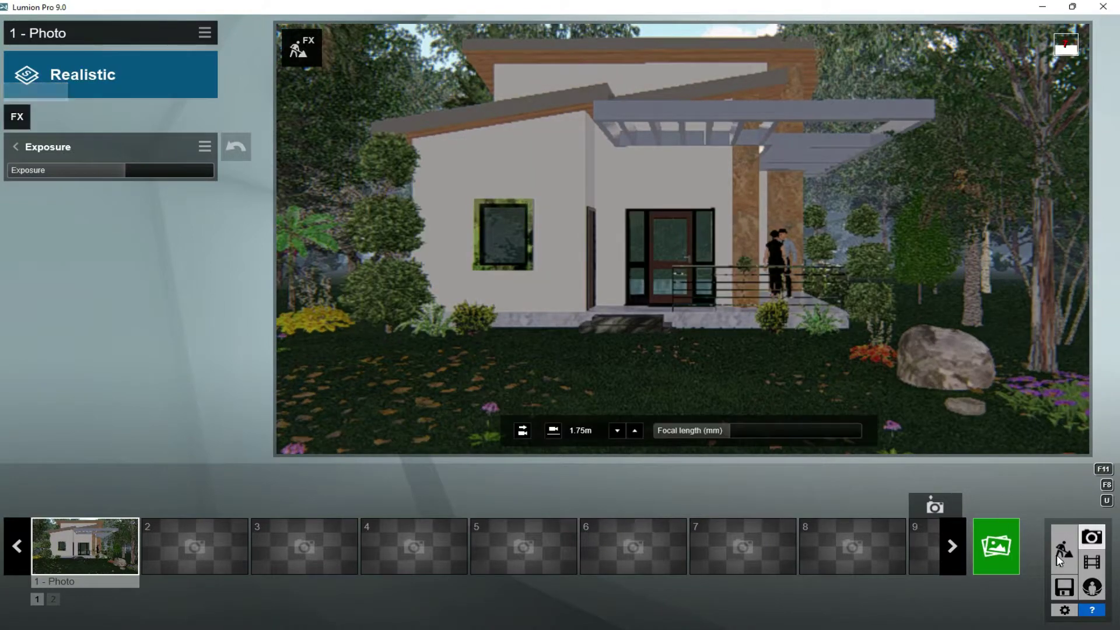
Step: In Build mode with the Select tool, fly above the house over the treetops
left_click(1063, 550)
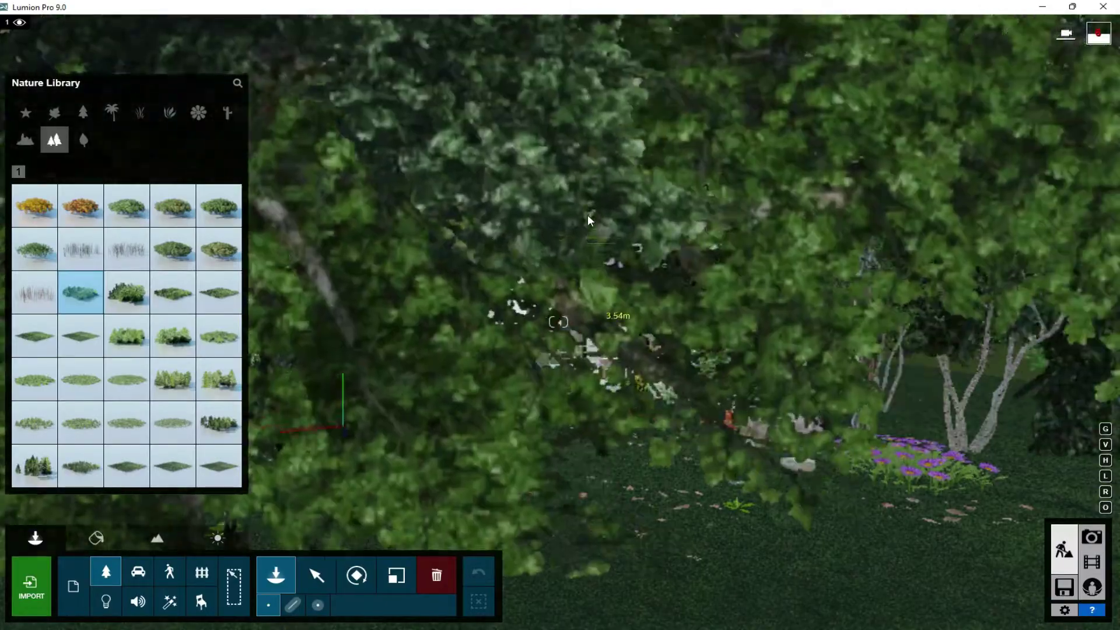
mouse_move(586, 215)
right_mouse_down()
mouse_move(624, 175)
mouse_move(624, 218)
right_mouse_up()
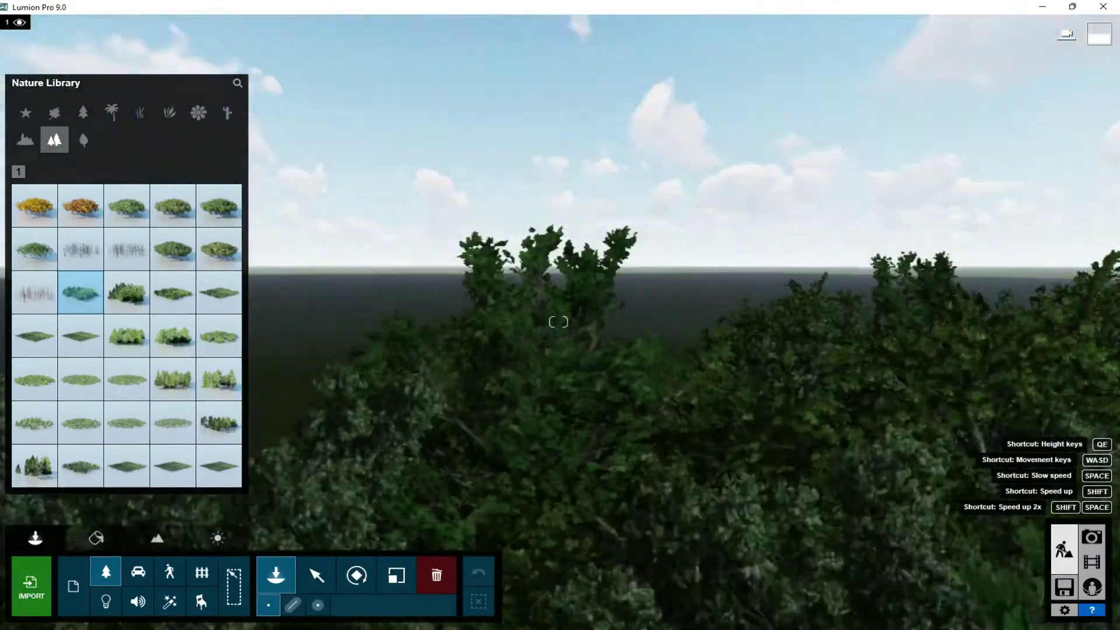
scroll(624, 217, "down", 5)
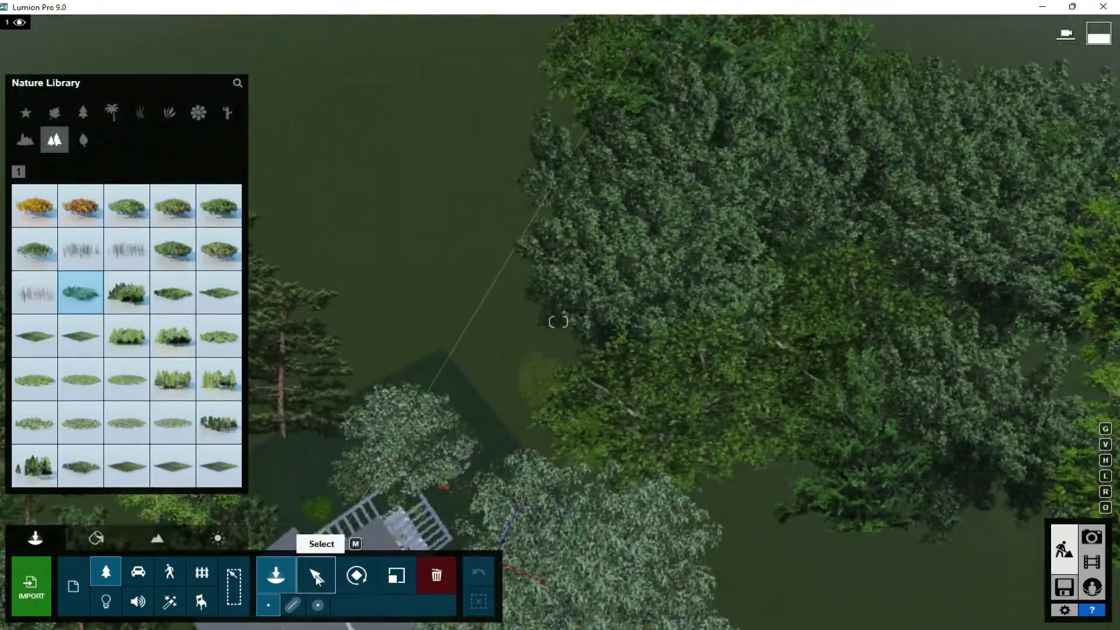
left_click(317, 576)
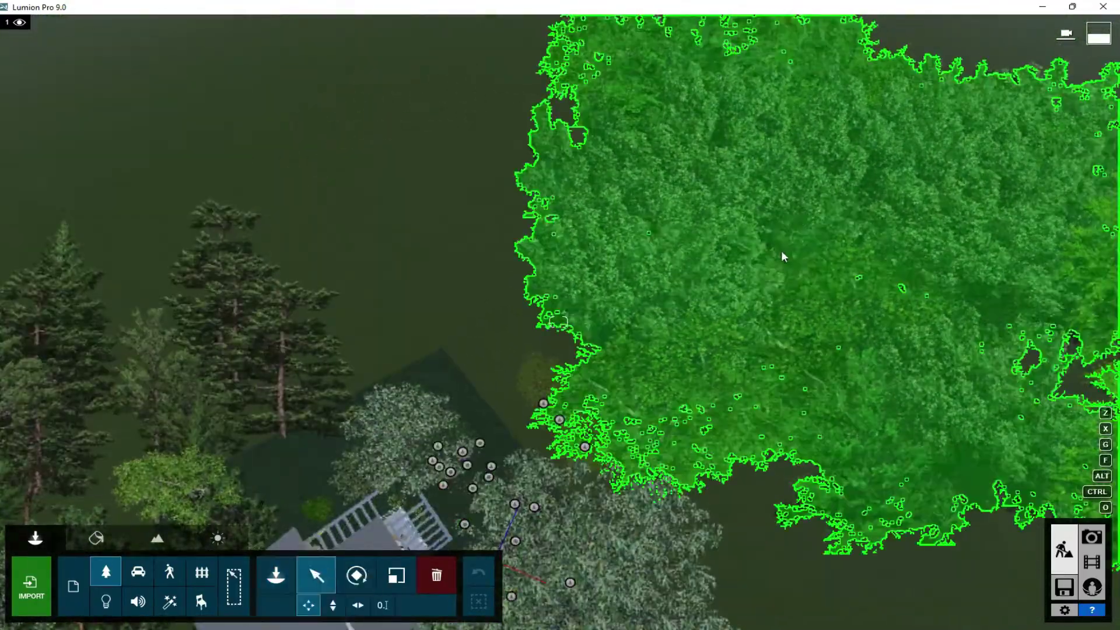
right_click_drag(772, 251, 785, 254)
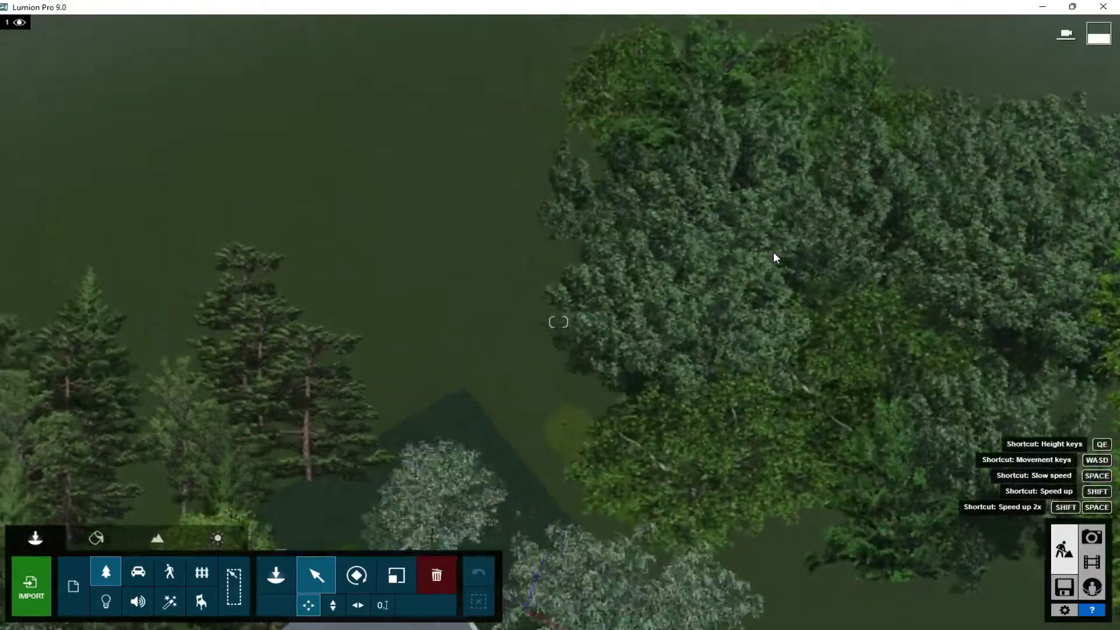
scroll(786, 254, "down", 5)
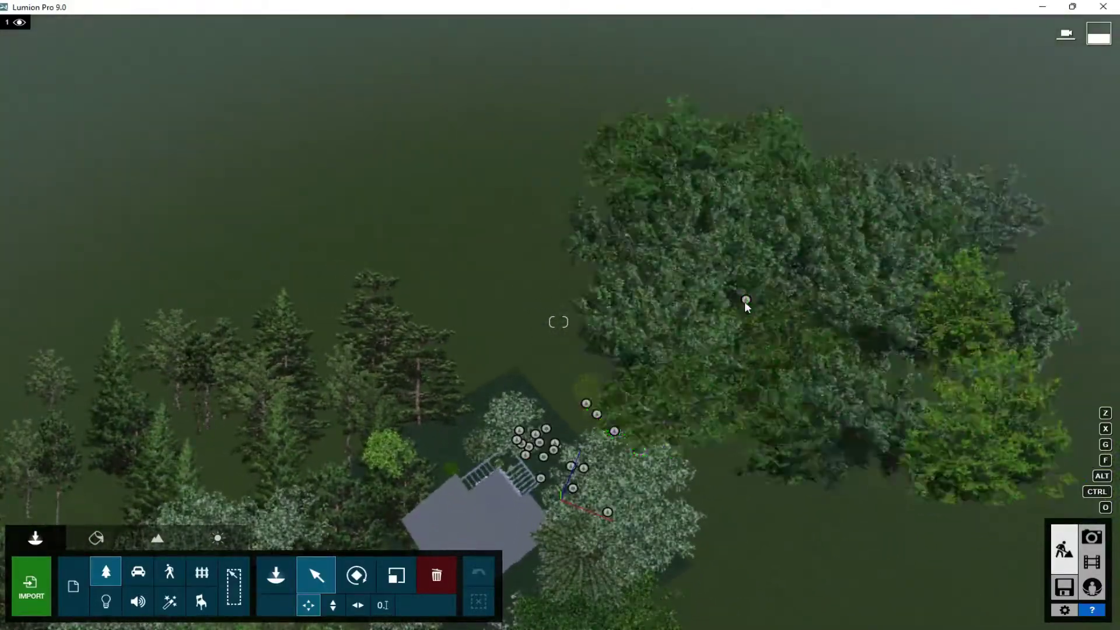
Step: Move the TreeCluster2 broadleaf trees away from the house, then restore photo 1's camera
left_click(746, 299)
left_click(732, 375)
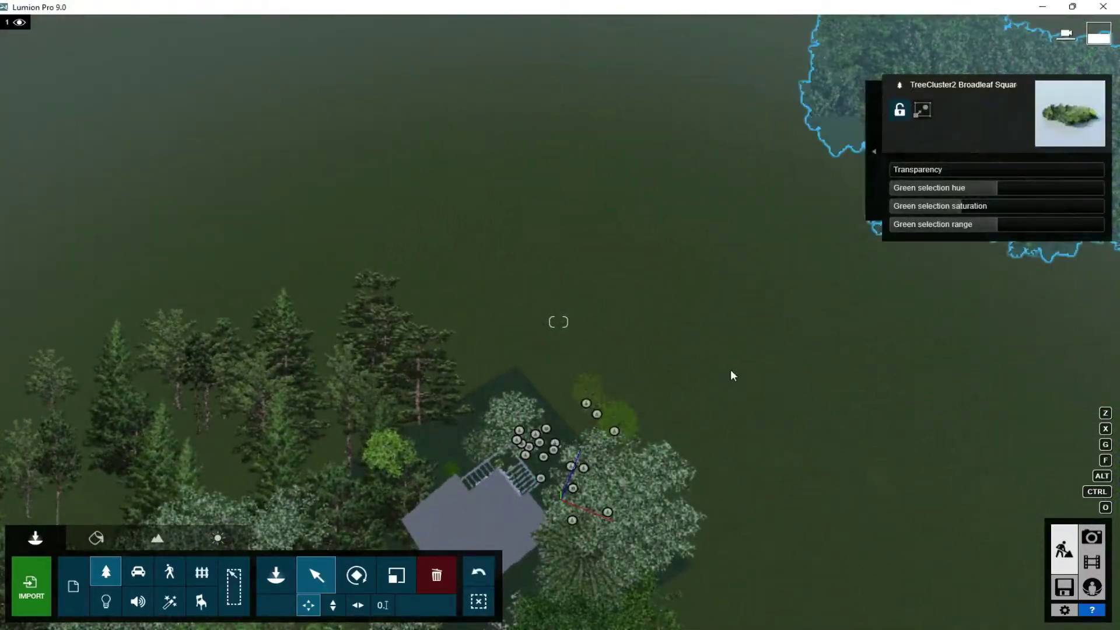
left_click(1092, 539)
left_click(95, 533)
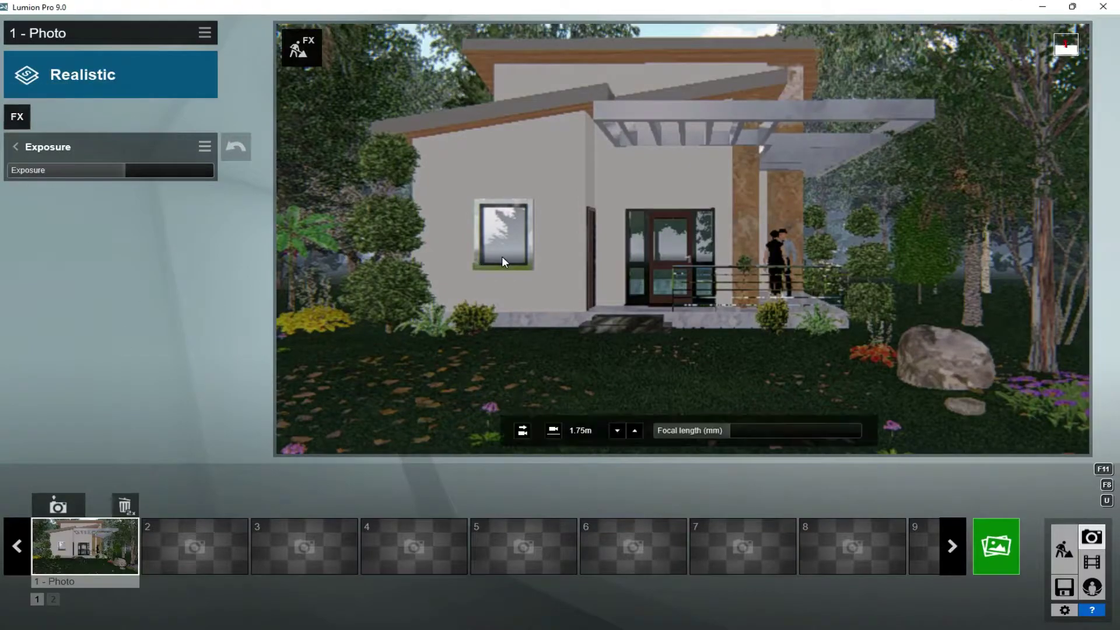
Step: Add a Fog effect to the photo with slightly lowered density
left_click(17, 116)
left_click(708, 208)
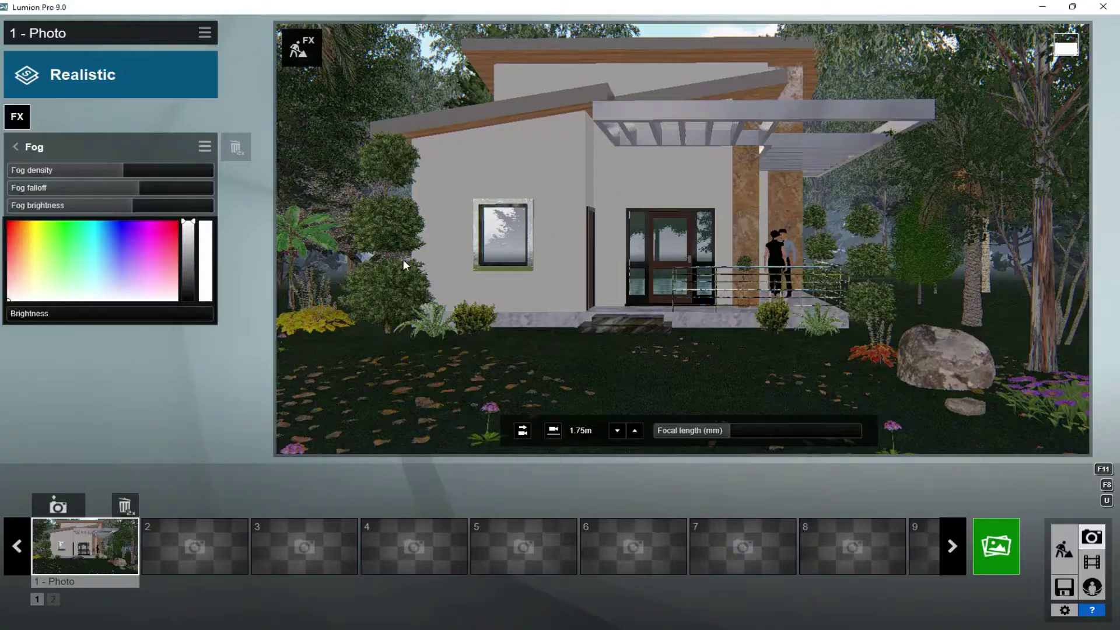
left_click(122, 171)
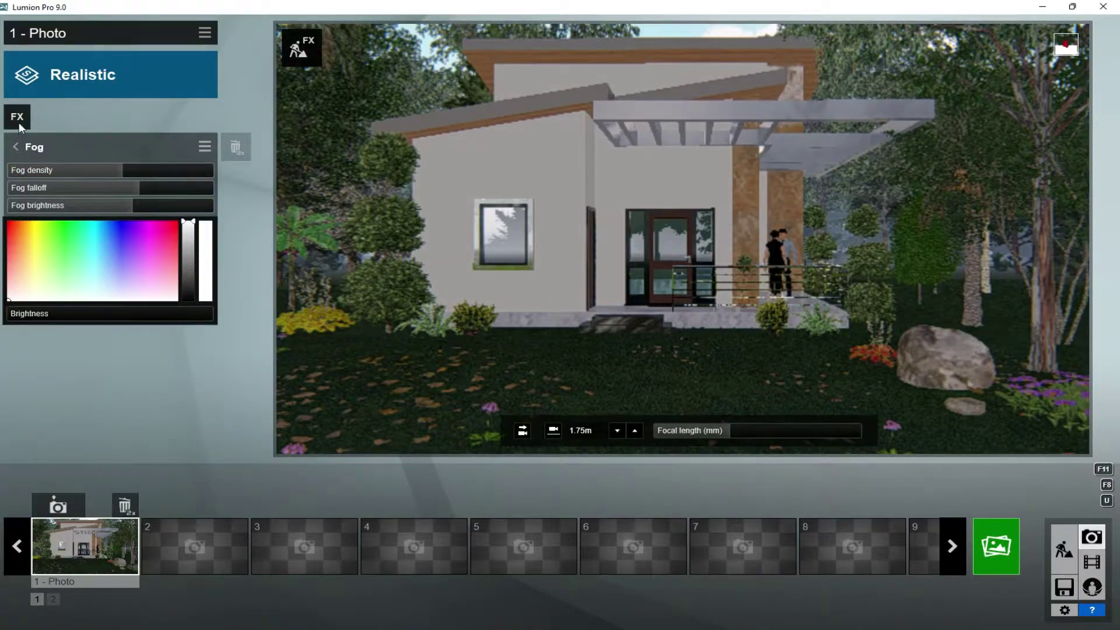
Step: Add a Real Skies effect and rotate its heading to around 10.5 and beyond
left_click(18, 117)
left_click(306, 182)
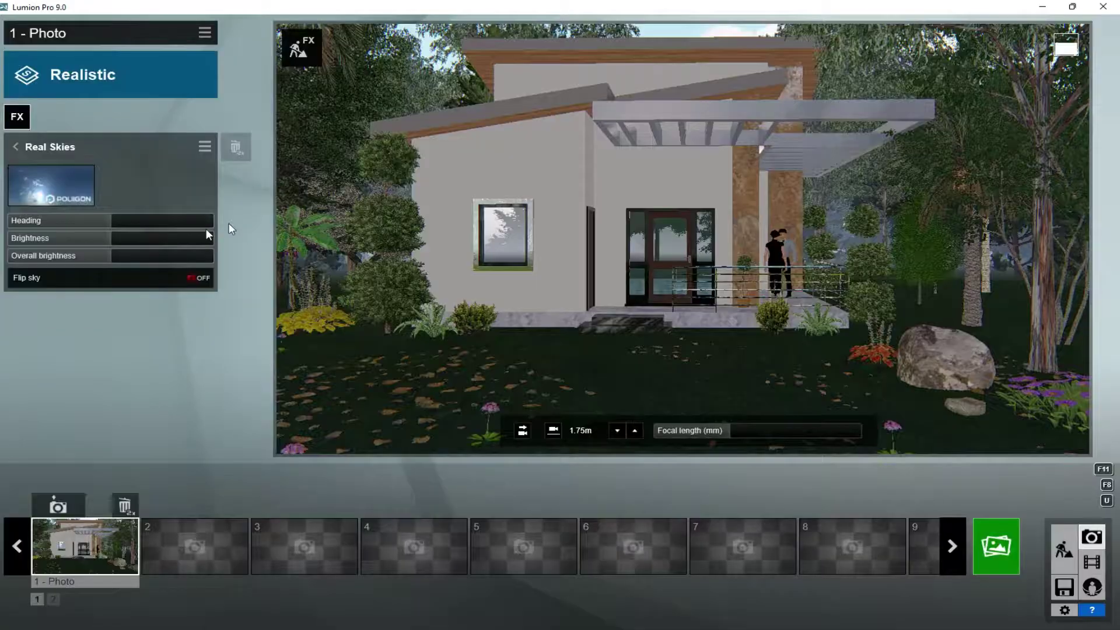
left_click(118, 224)
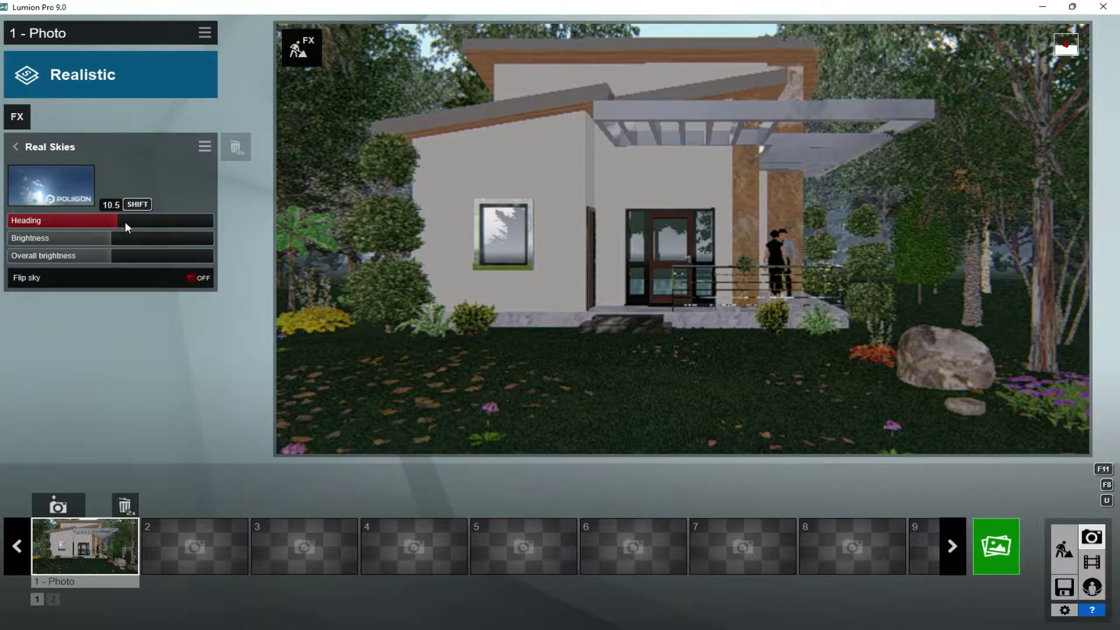
left_click(124, 221)
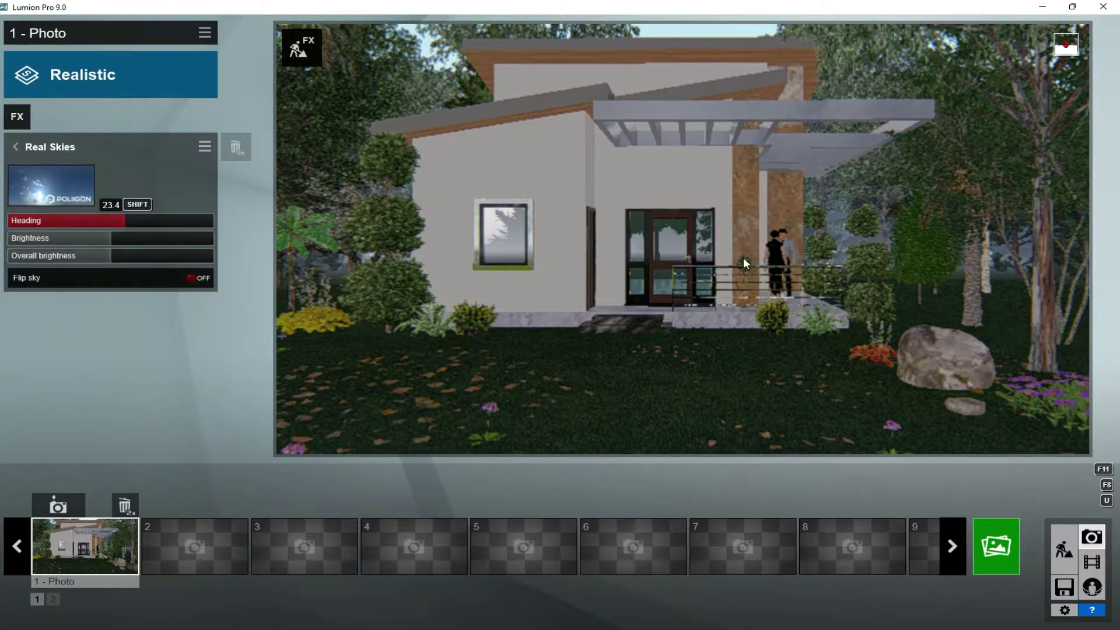
left_click(70, 199)
Step: Apply the scattered-cloud blue sky at heading 9.4, then swap to a denser cloudy sky
left_click(274, 117)
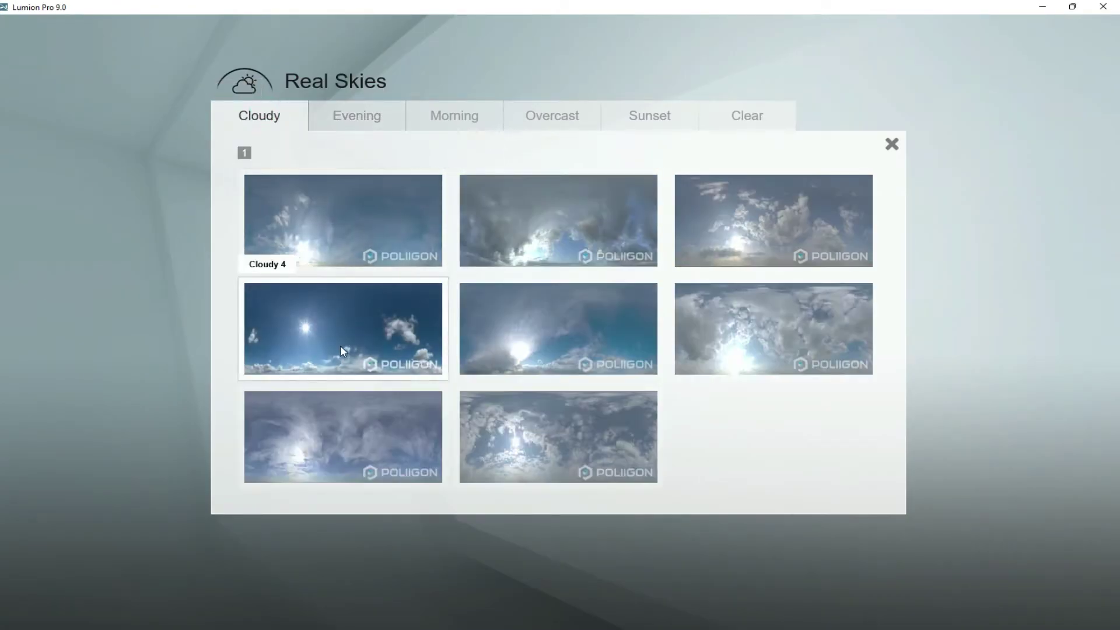
left_click(345, 338)
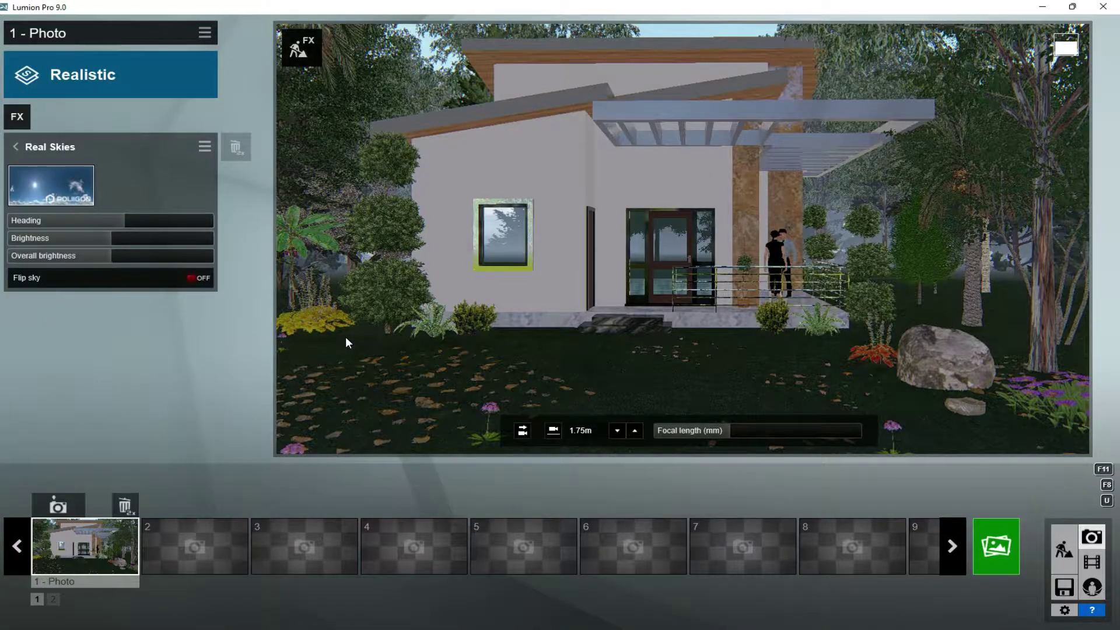
left_click(116, 221)
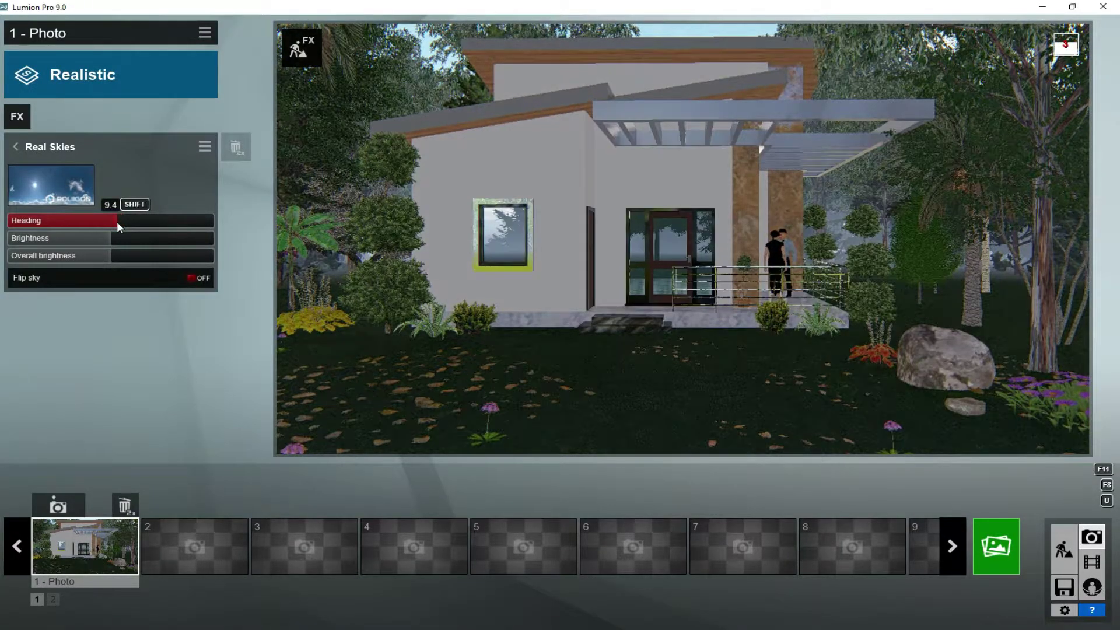
left_click(23, 182)
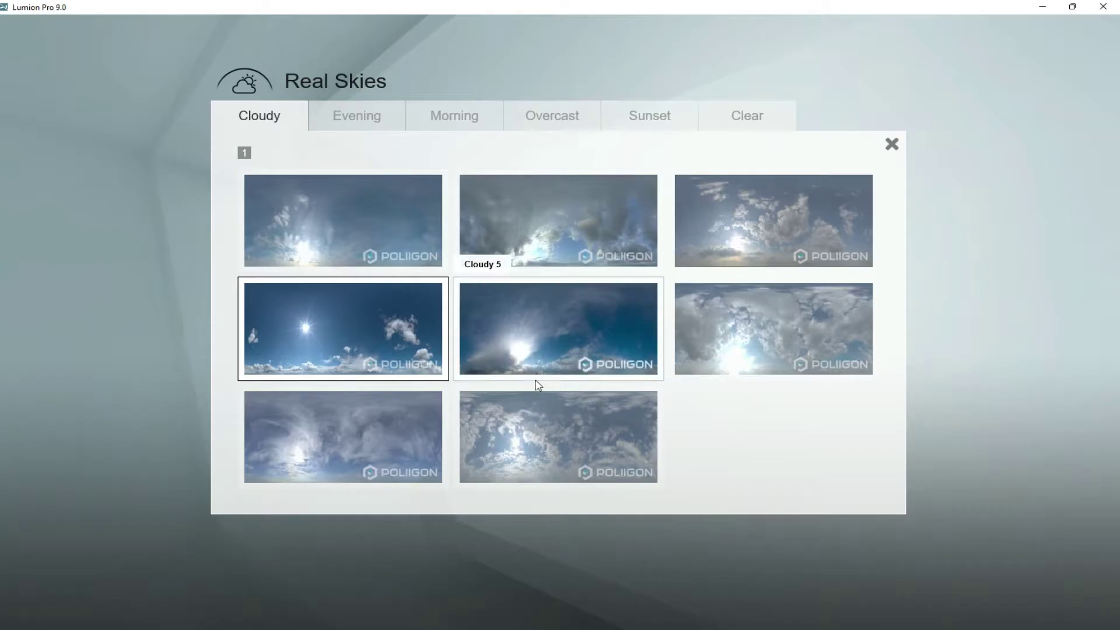
left_click(508, 429)
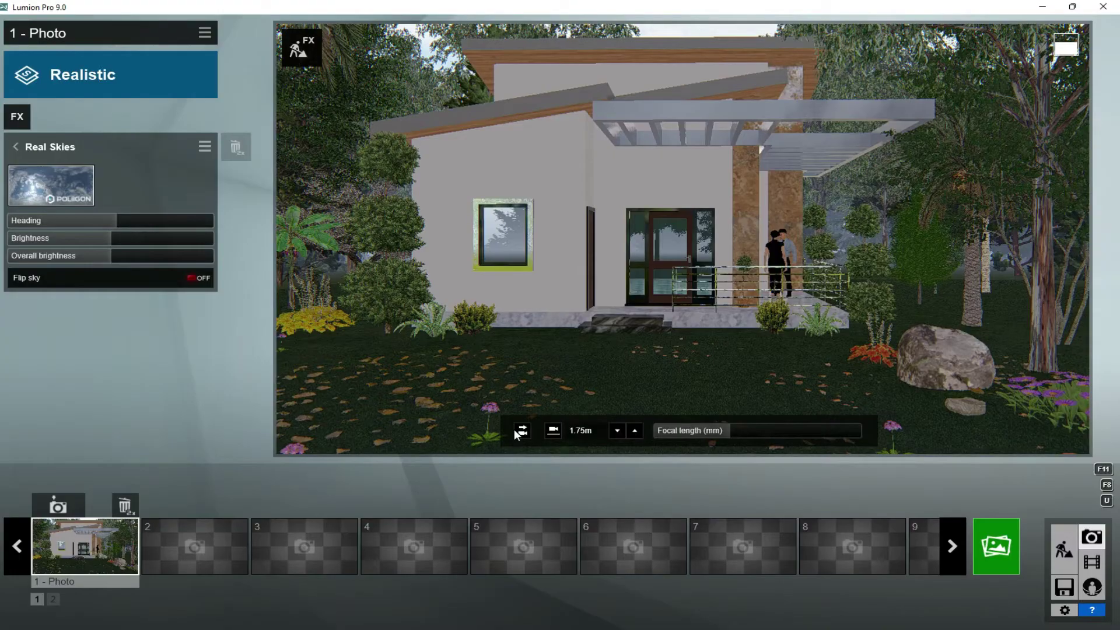
left_click(995, 548)
Step: Render the cloudy photo at 1920x1080 as 'check 2 cloud' and close the finished render
left_click(425, 486)
type("check 2 ")
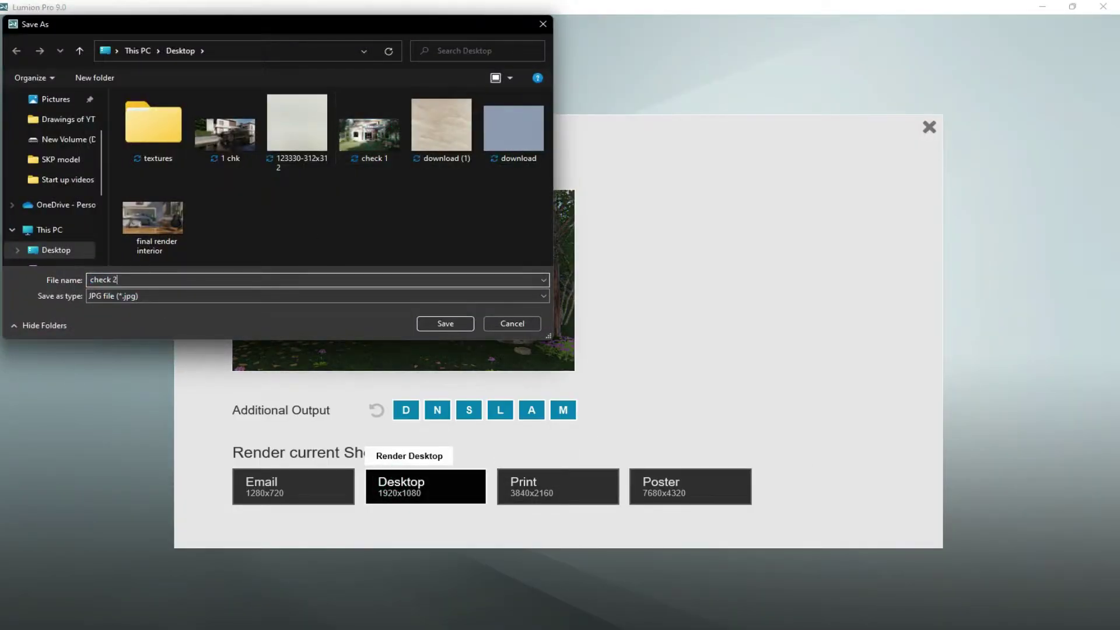
type("cloud")
key("Return")
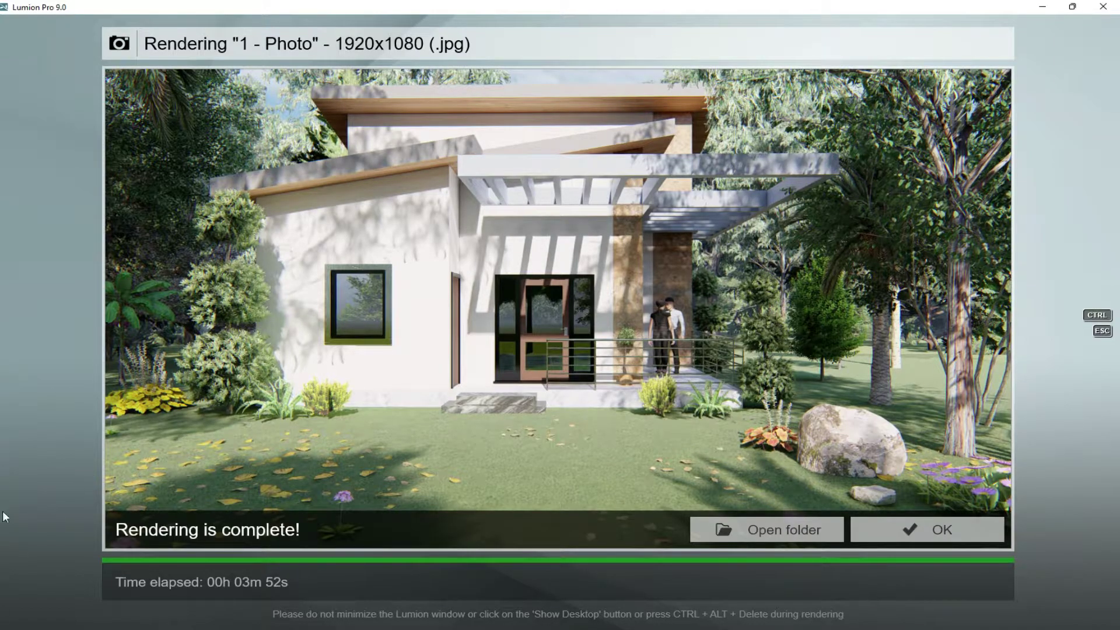
left_click(916, 531)
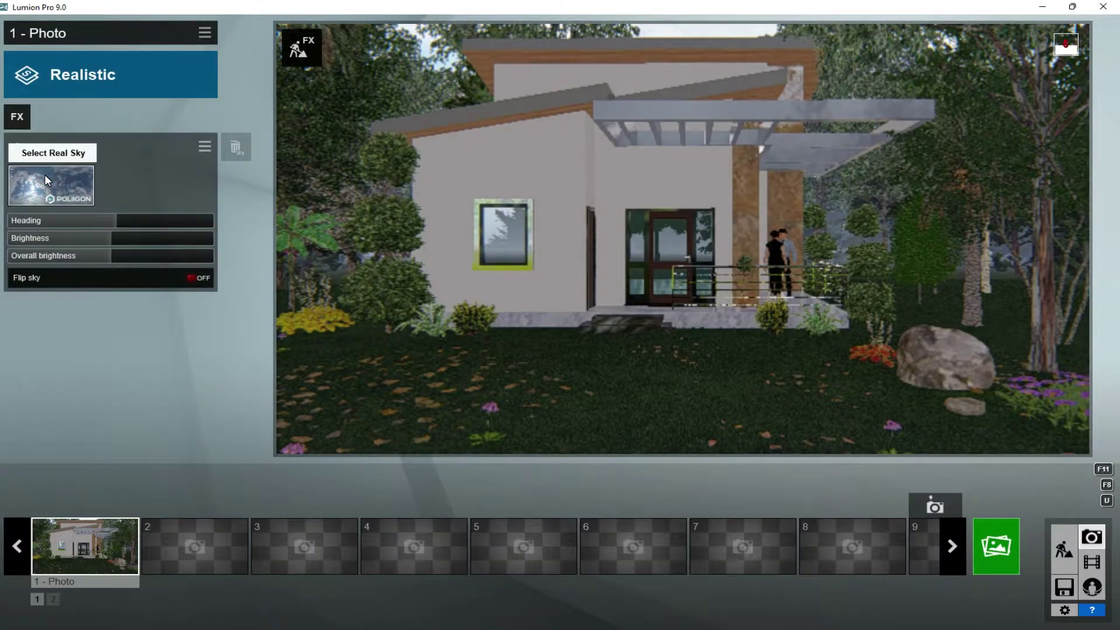
Step: Replace the sky with the first Overcast real sky
left_click(44, 174)
left_click(517, 122)
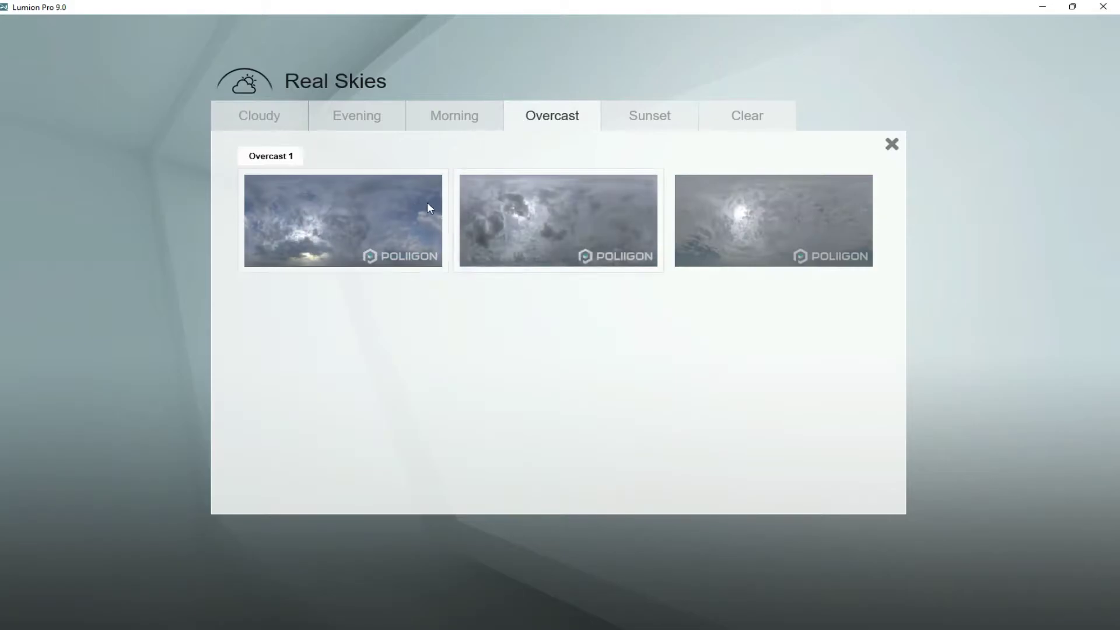
left_click(391, 208)
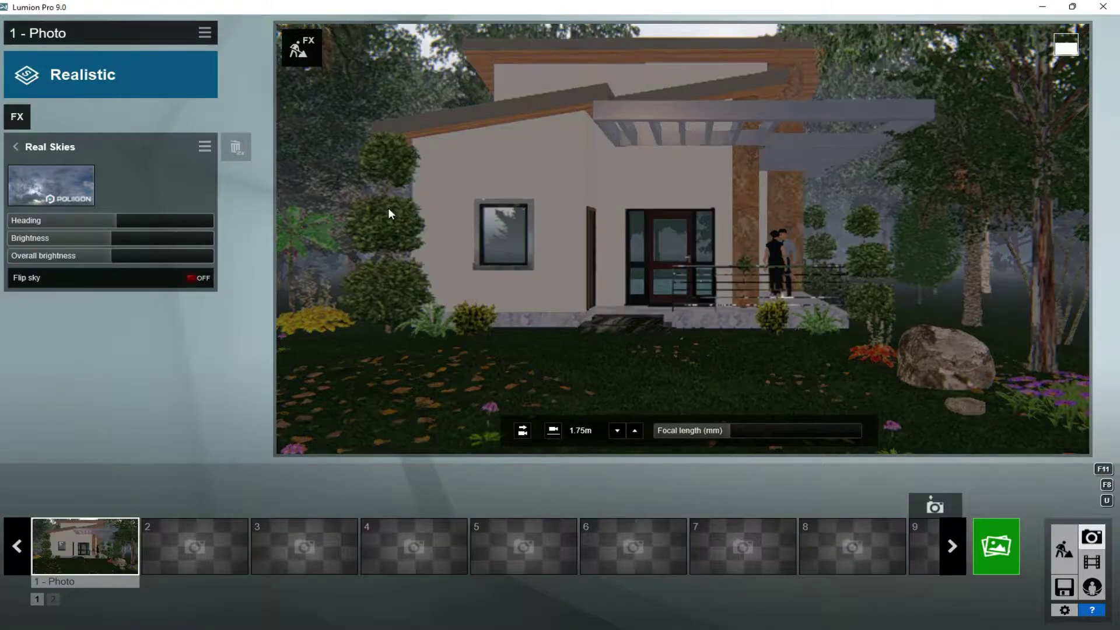
Step: Add a Precipitation rain effect with particle size 0 and phase raised to about 0.7
left_click(23, 113)
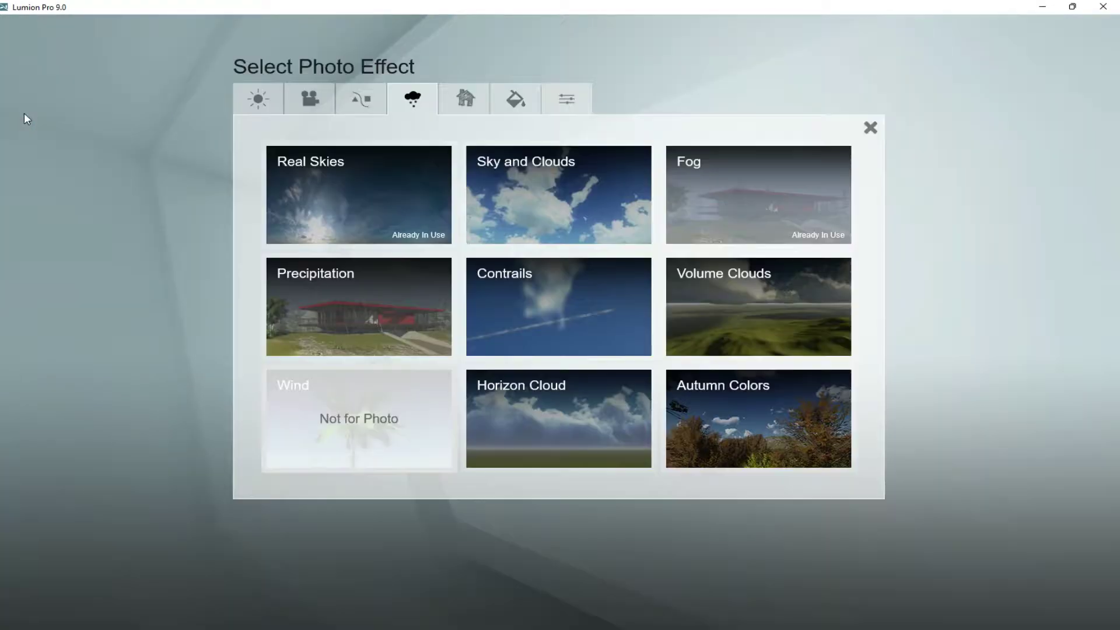
left_click(334, 275)
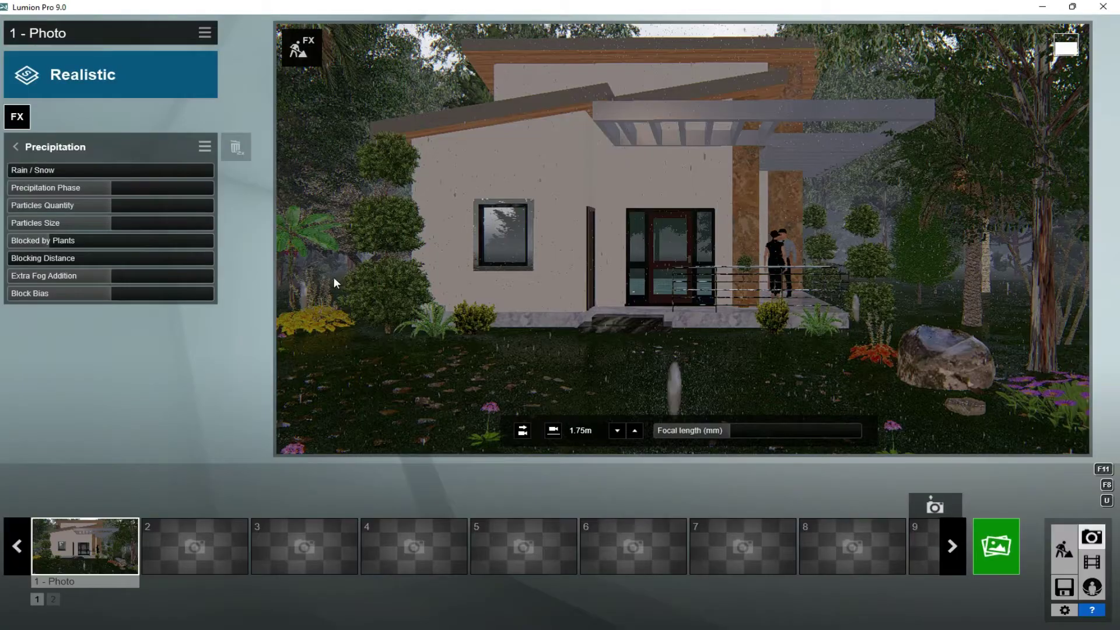
left_click(15, 222)
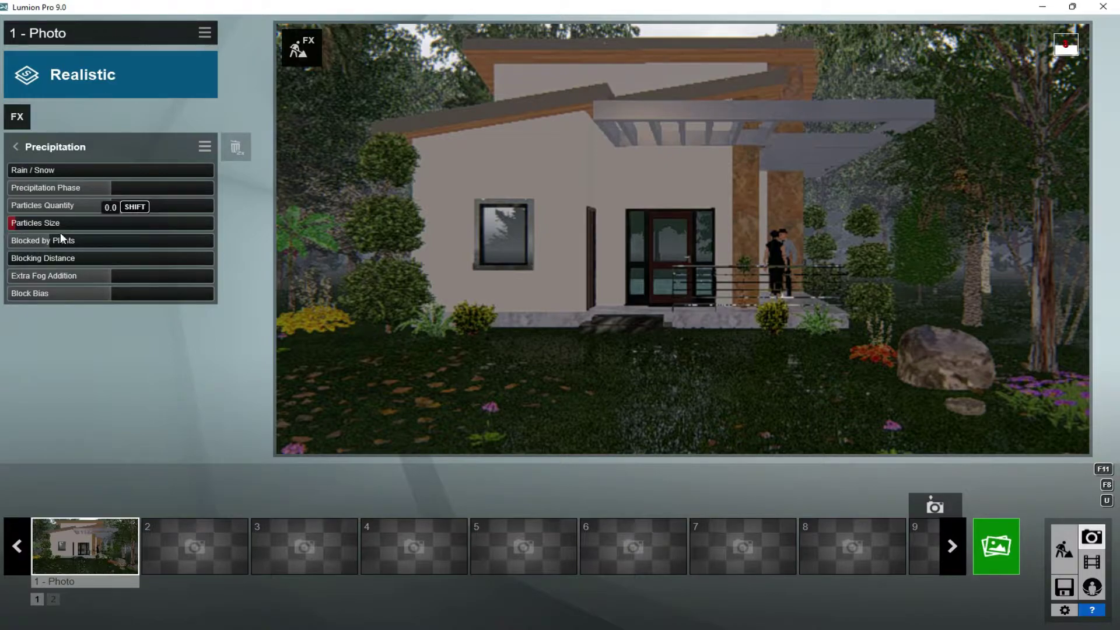
mouse_move(140, 191)
left_mouse_down()
mouse_move(186, 188)
mouse_move(145, 197)
left_mouse_up()
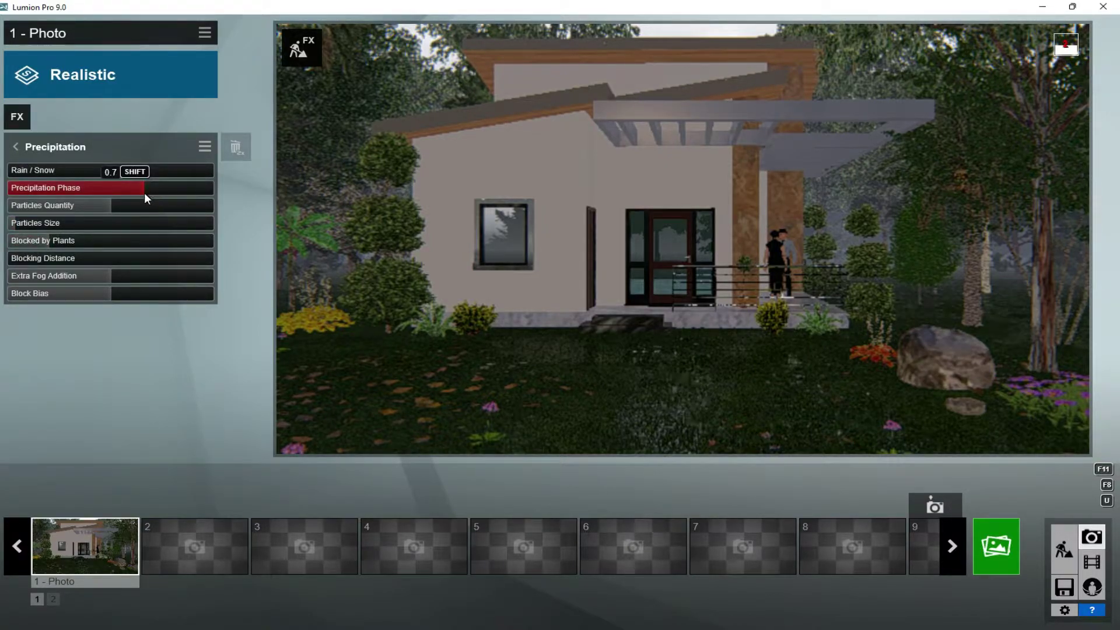
Step: Render the rainy photo at 3840x2160 print size as 'check print rainy weather'
left_click(983, 545)
left_click(524, 485)
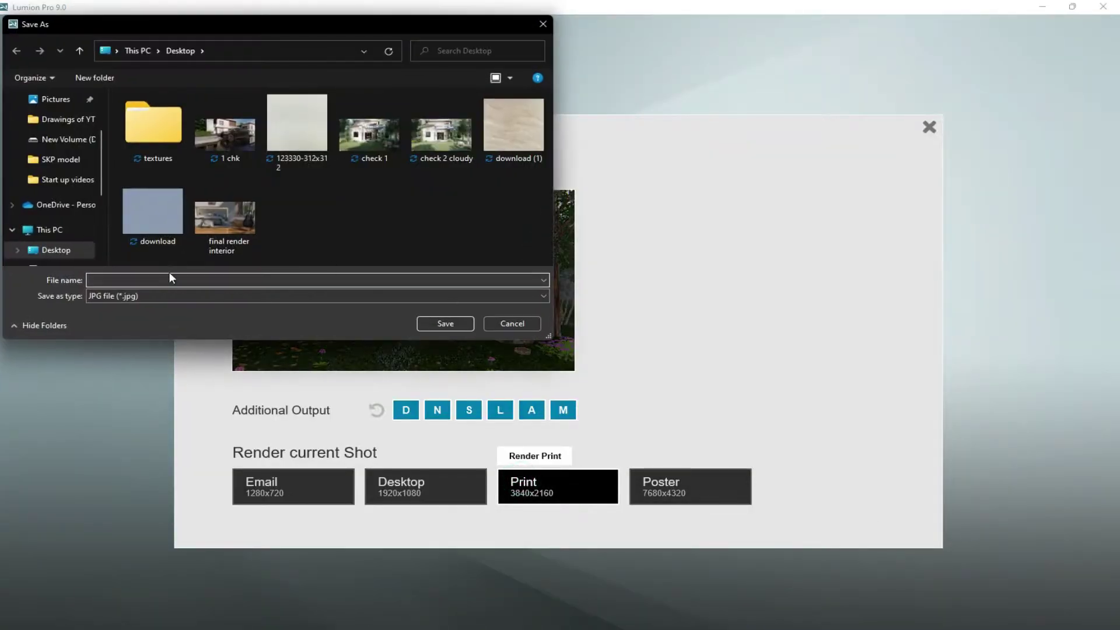
type("check print")
type(" rainy weather")
key("Return")
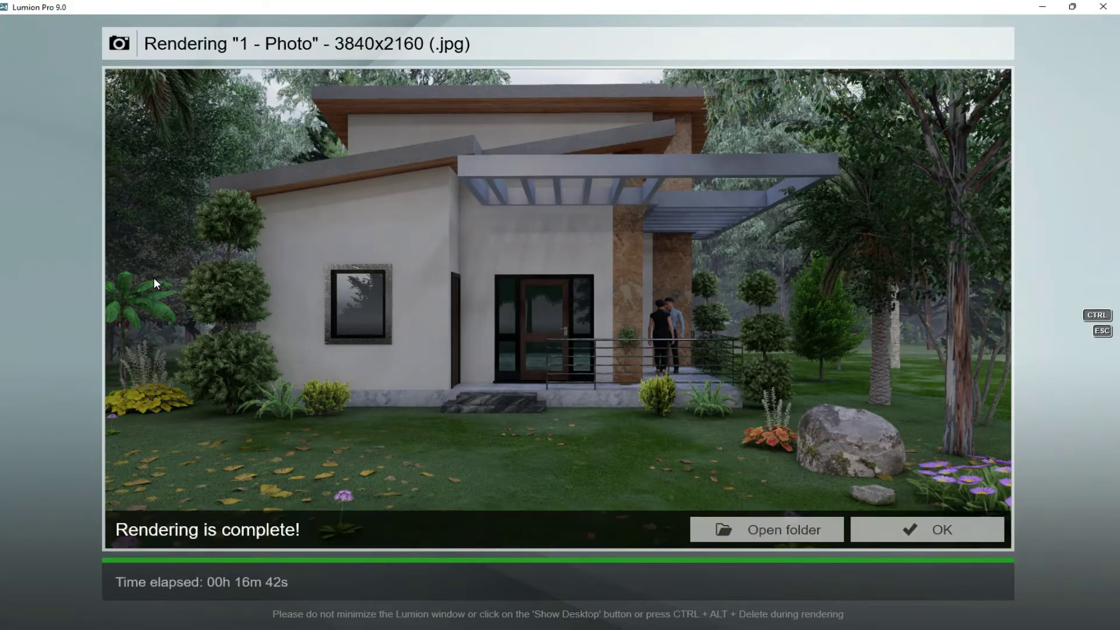
left_click(928, 530)
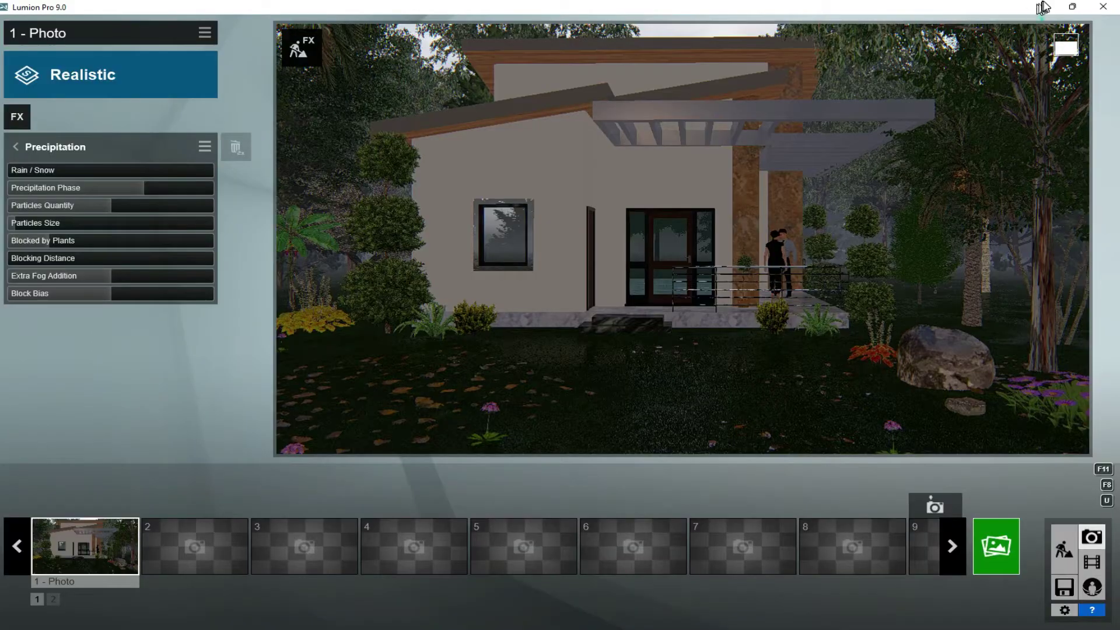
Step: Minimize Lumion and inspect the check 1 render zoomed in within Photos
left_click(1043, 6)
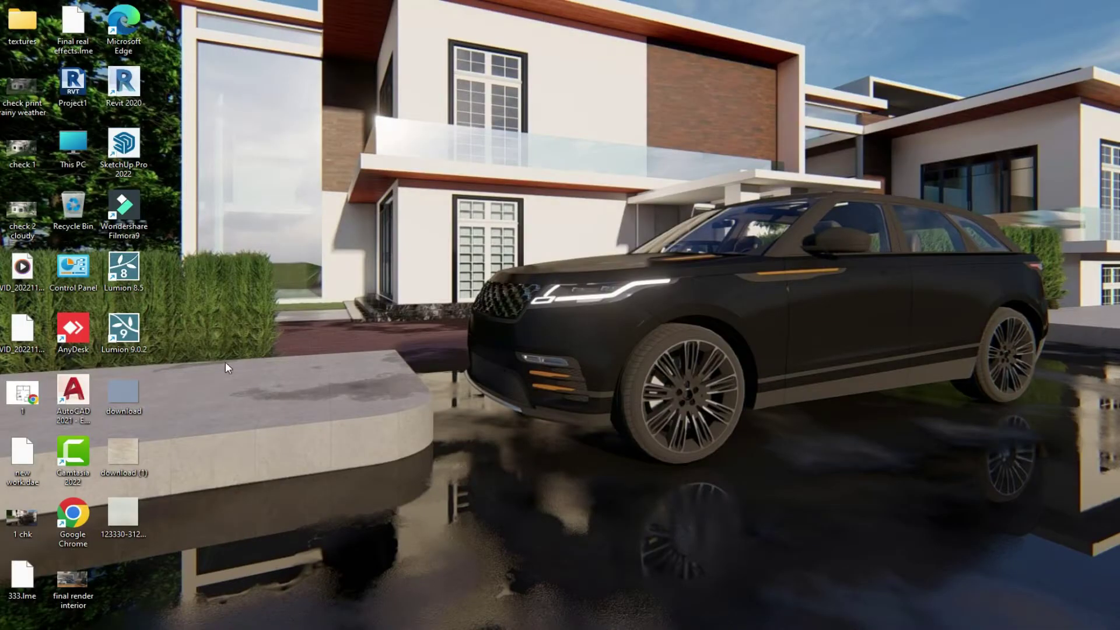
double_click(22, 150)
scroll(488, 331, "up", 2)
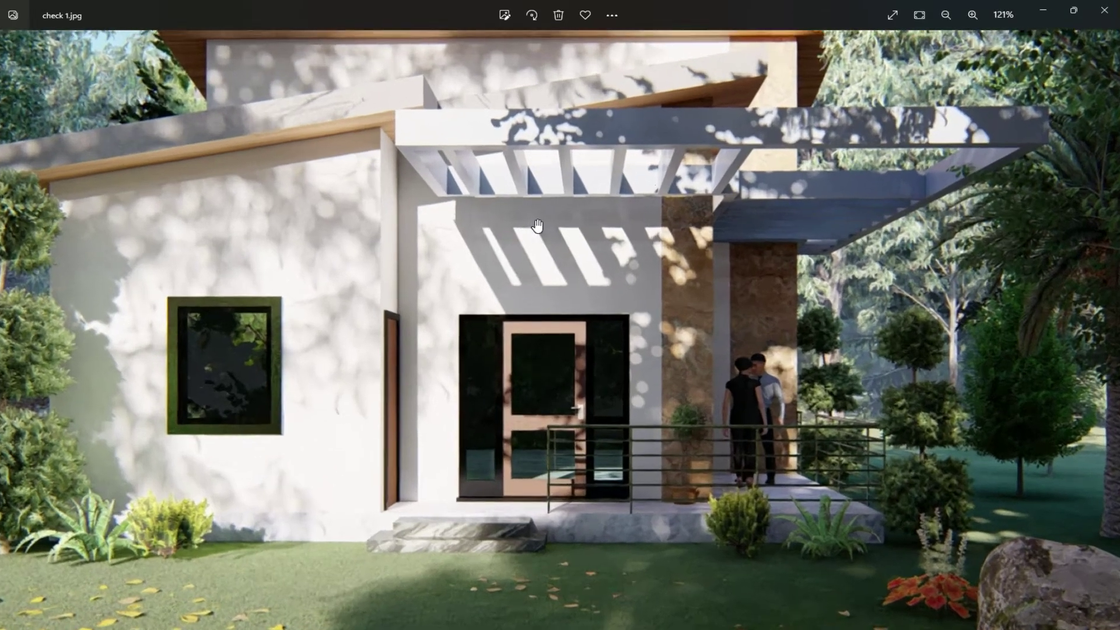
scroll(496, 390, "up", 2)
left_click_drag(536, 533, 637, 502)
scroll(637, 502, "down", 3)
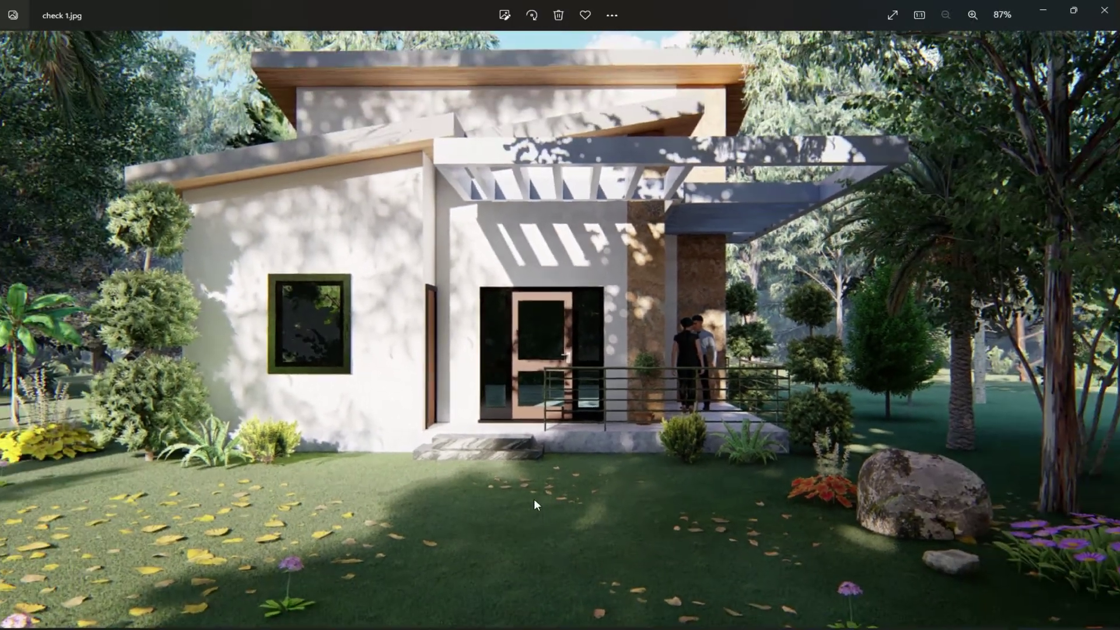
Step: Inspect the check 2 cloudy render up close around the entrance and porch
left_click(625, 604)
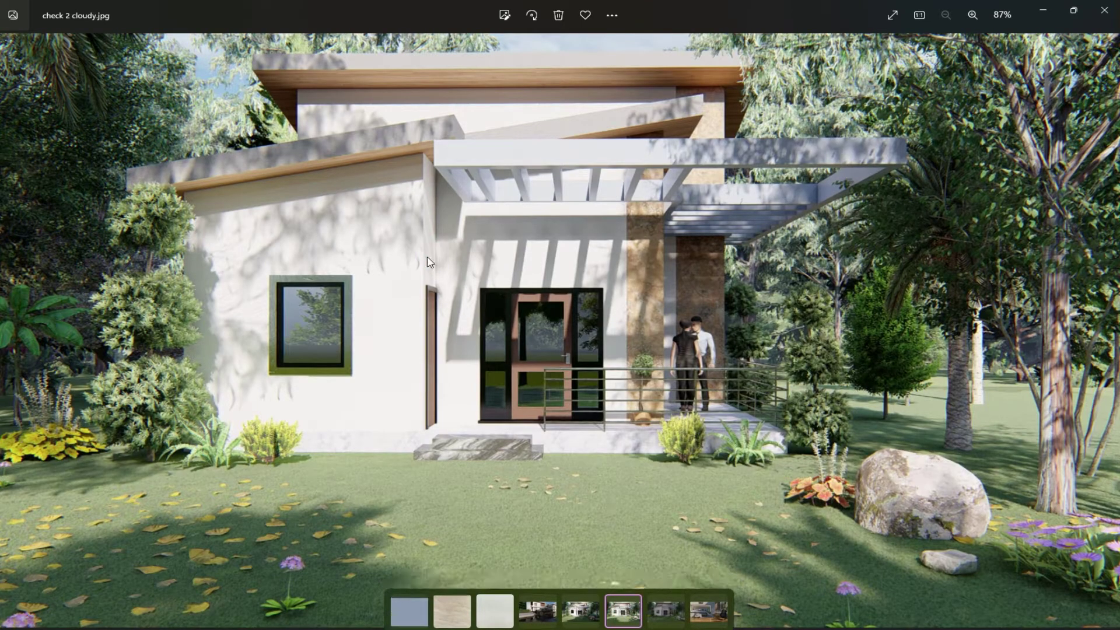
scroll(392, 218, "up", 2)
scroll(708, 315, "up", 2)
mouse_move(707, 315)
left_mouse_down()
mouse_move(390, 388)
mouse_move(445, 310)
left_mouse_up()
scroll(455, 350, "down", 3)
scroll(465, 402, "down", 2)
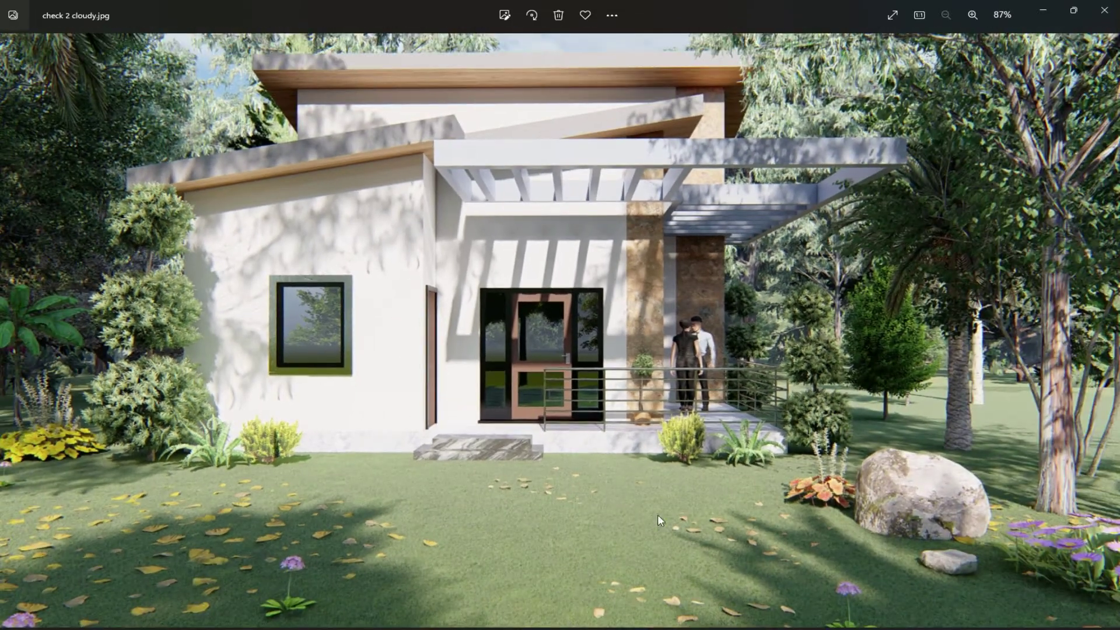
Step: Zoom into the check print rainy weather render to inspect it
left_click(661, 601)
scroll(586, 389, "up", 2)
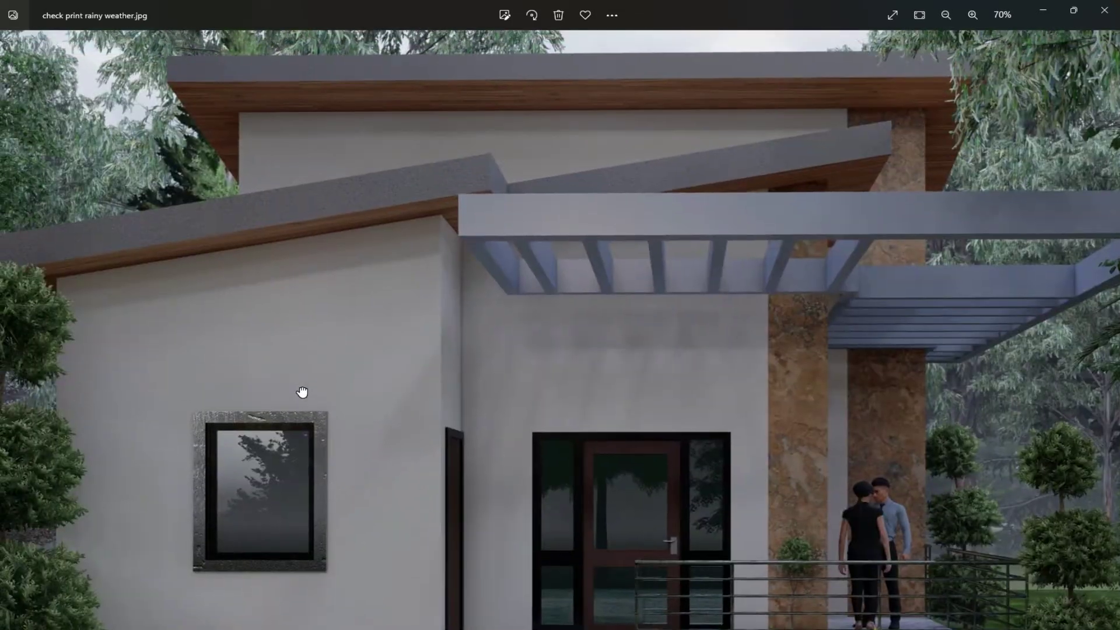
scroll(569, 272, "up", 4)
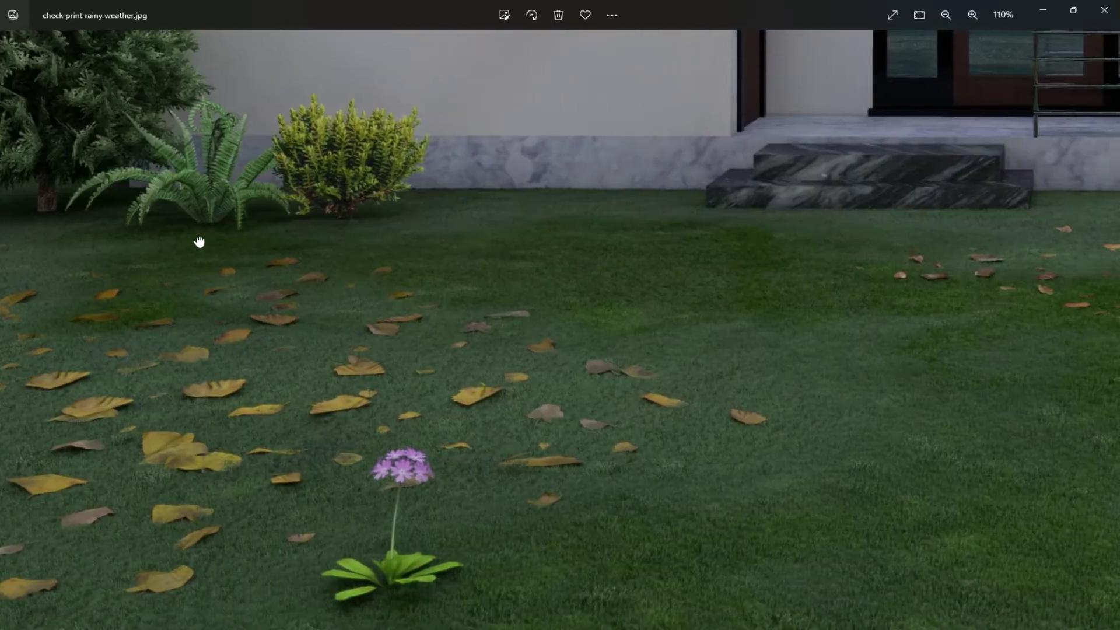
scroll(618, 331, "down", 5)
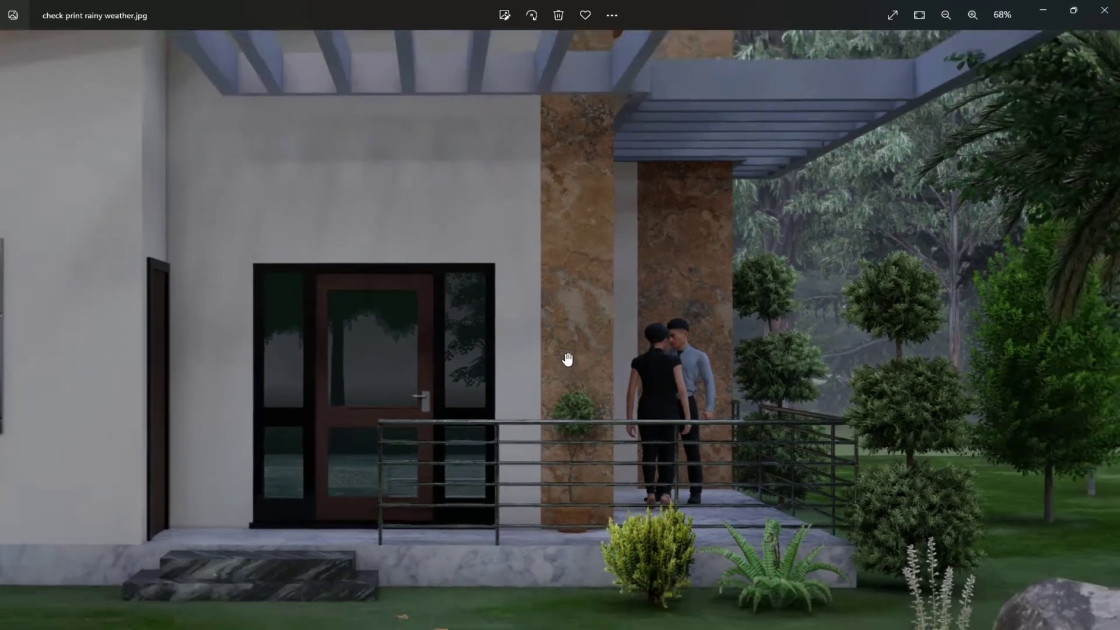